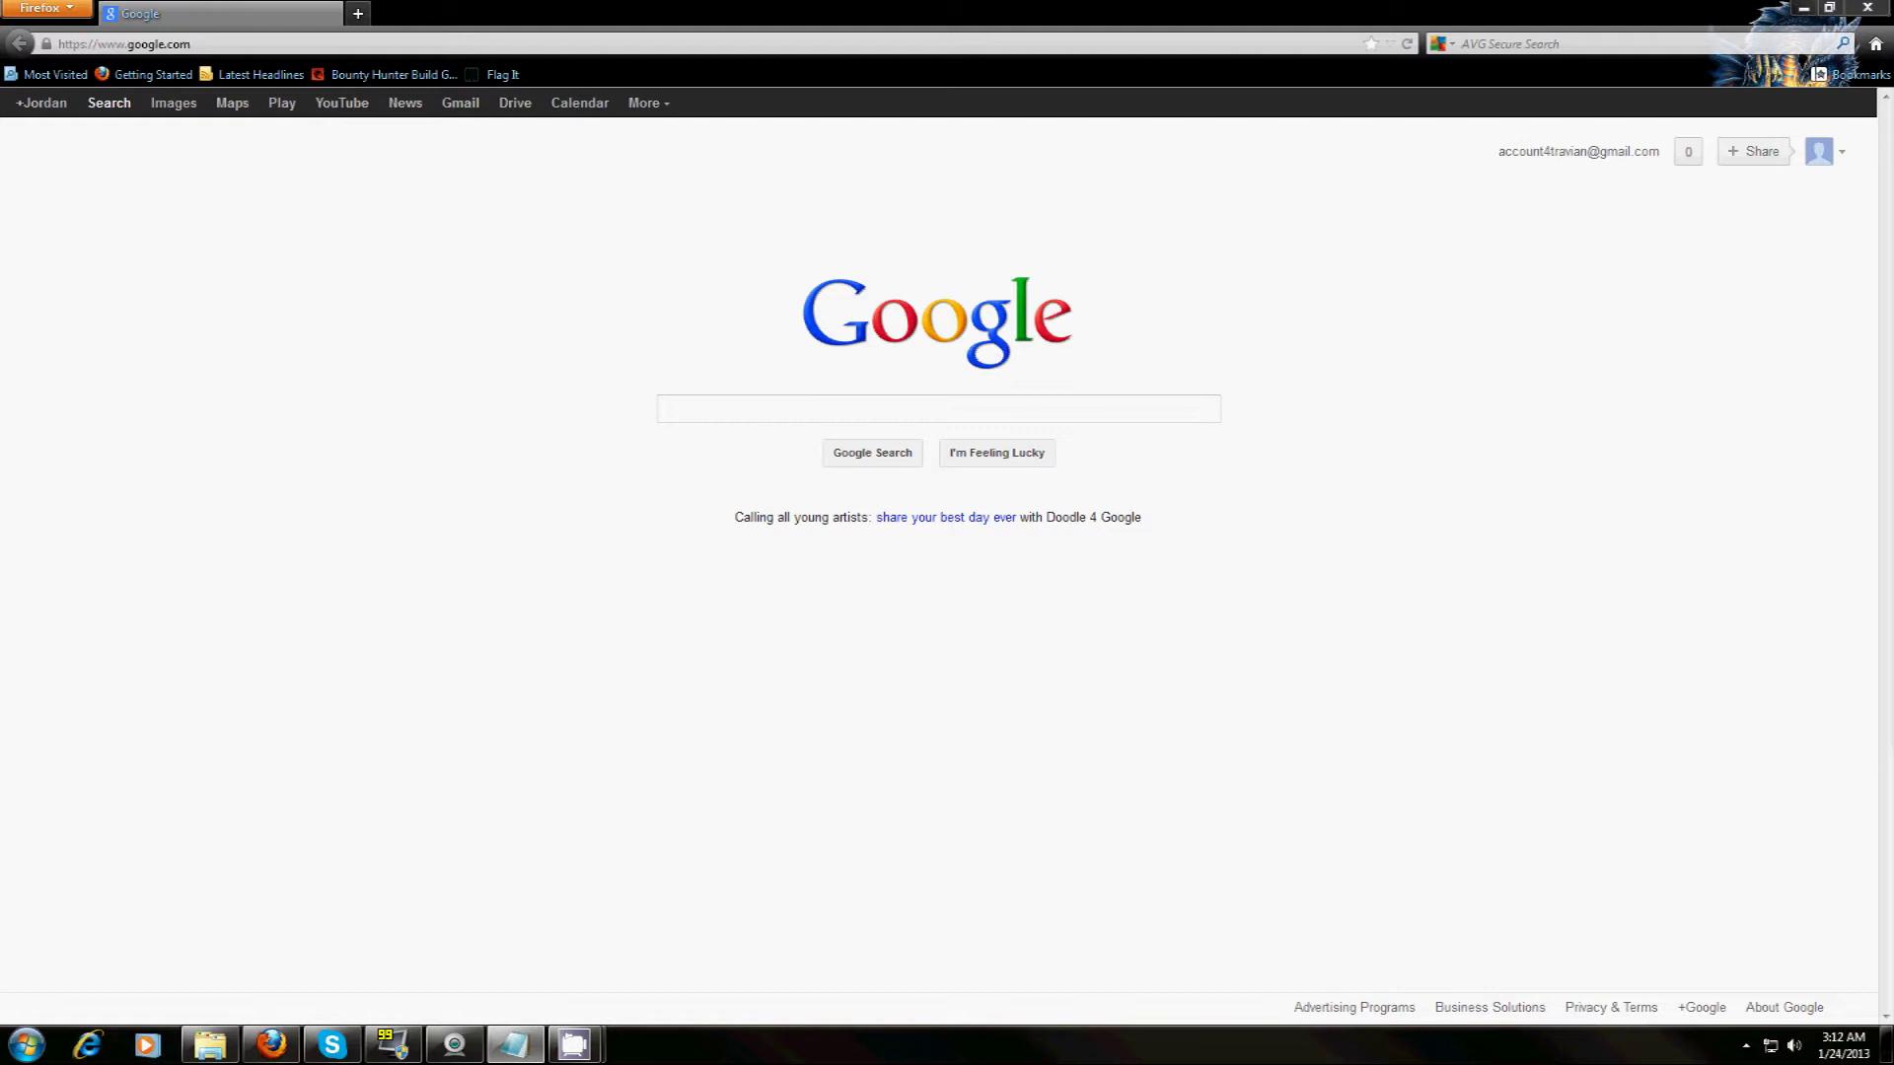
# Load the Bandai Namco ID signup page from the pasted address.
pyautogui.click(666, 47)
pyautogui.write('https://www.bandainamcoid.com/v2/oauth2/signup')
pyautogui.press('Return')
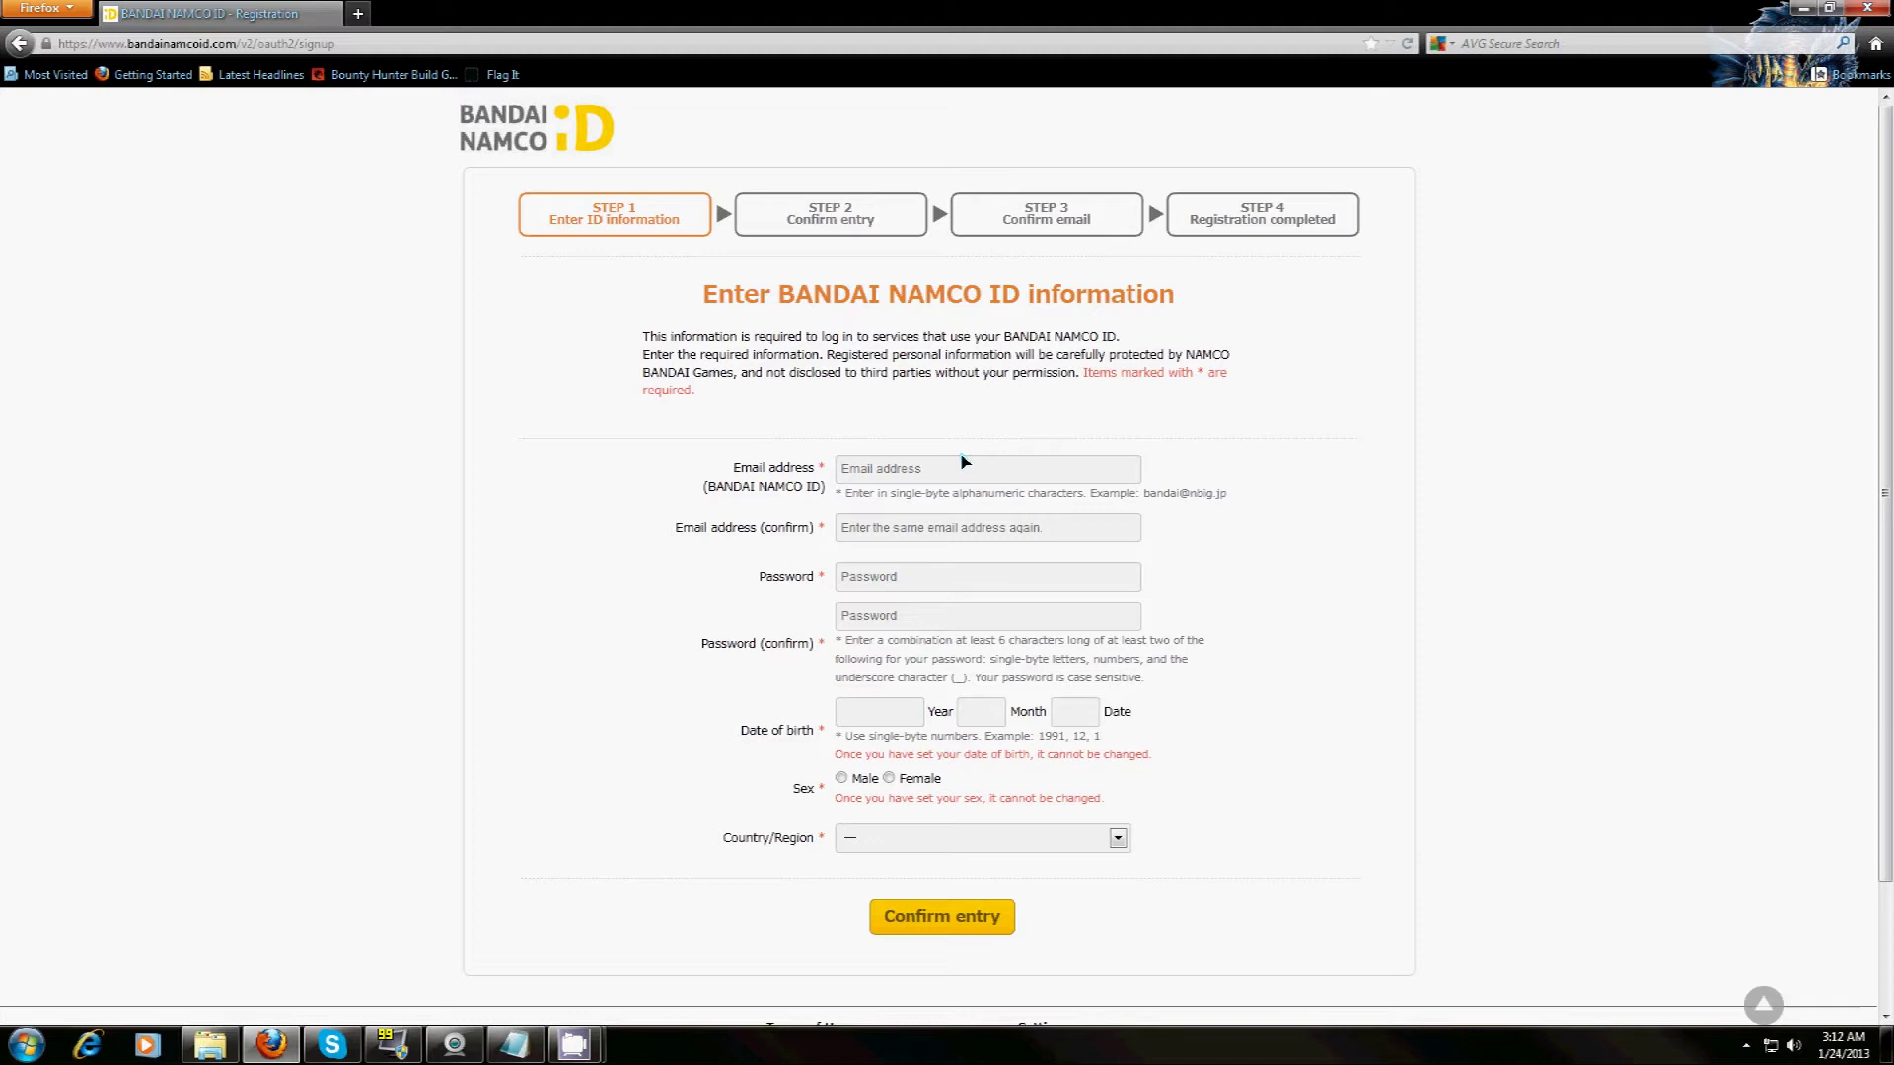
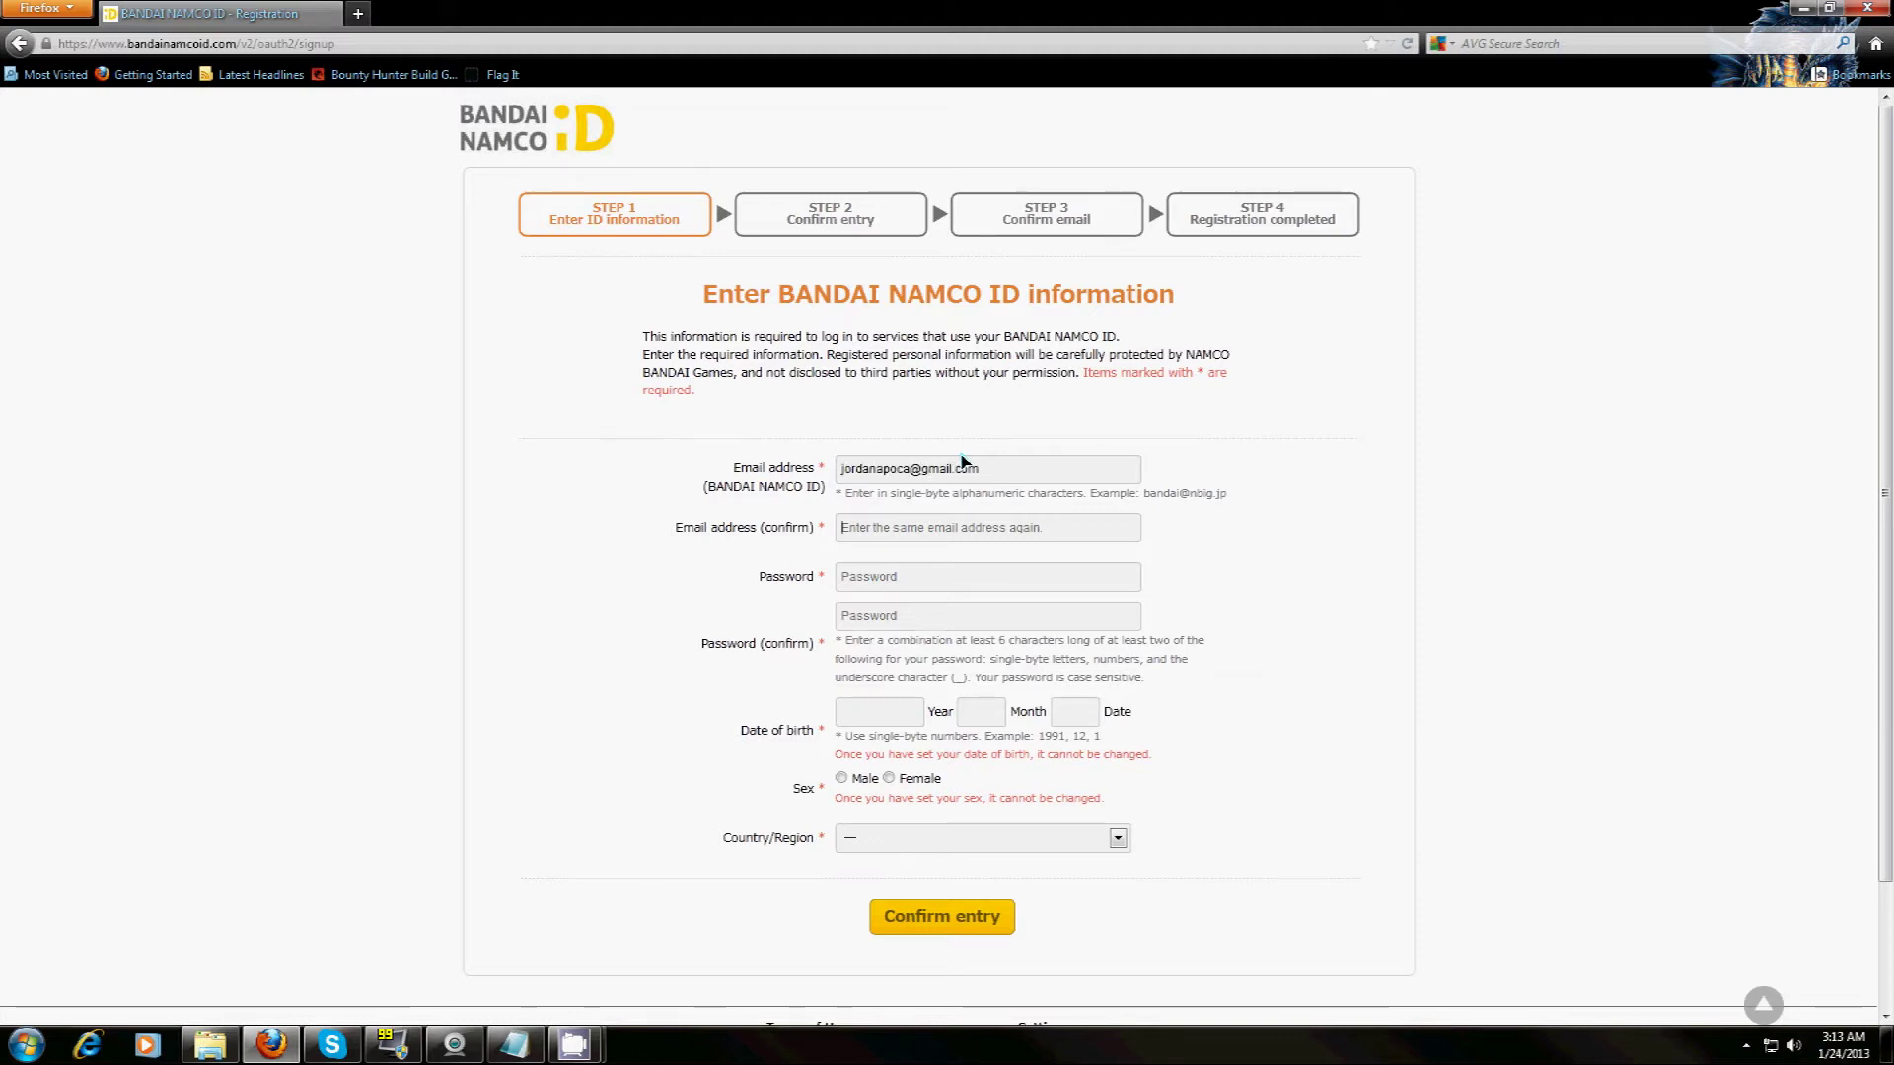
pyautogui.press('Tab')
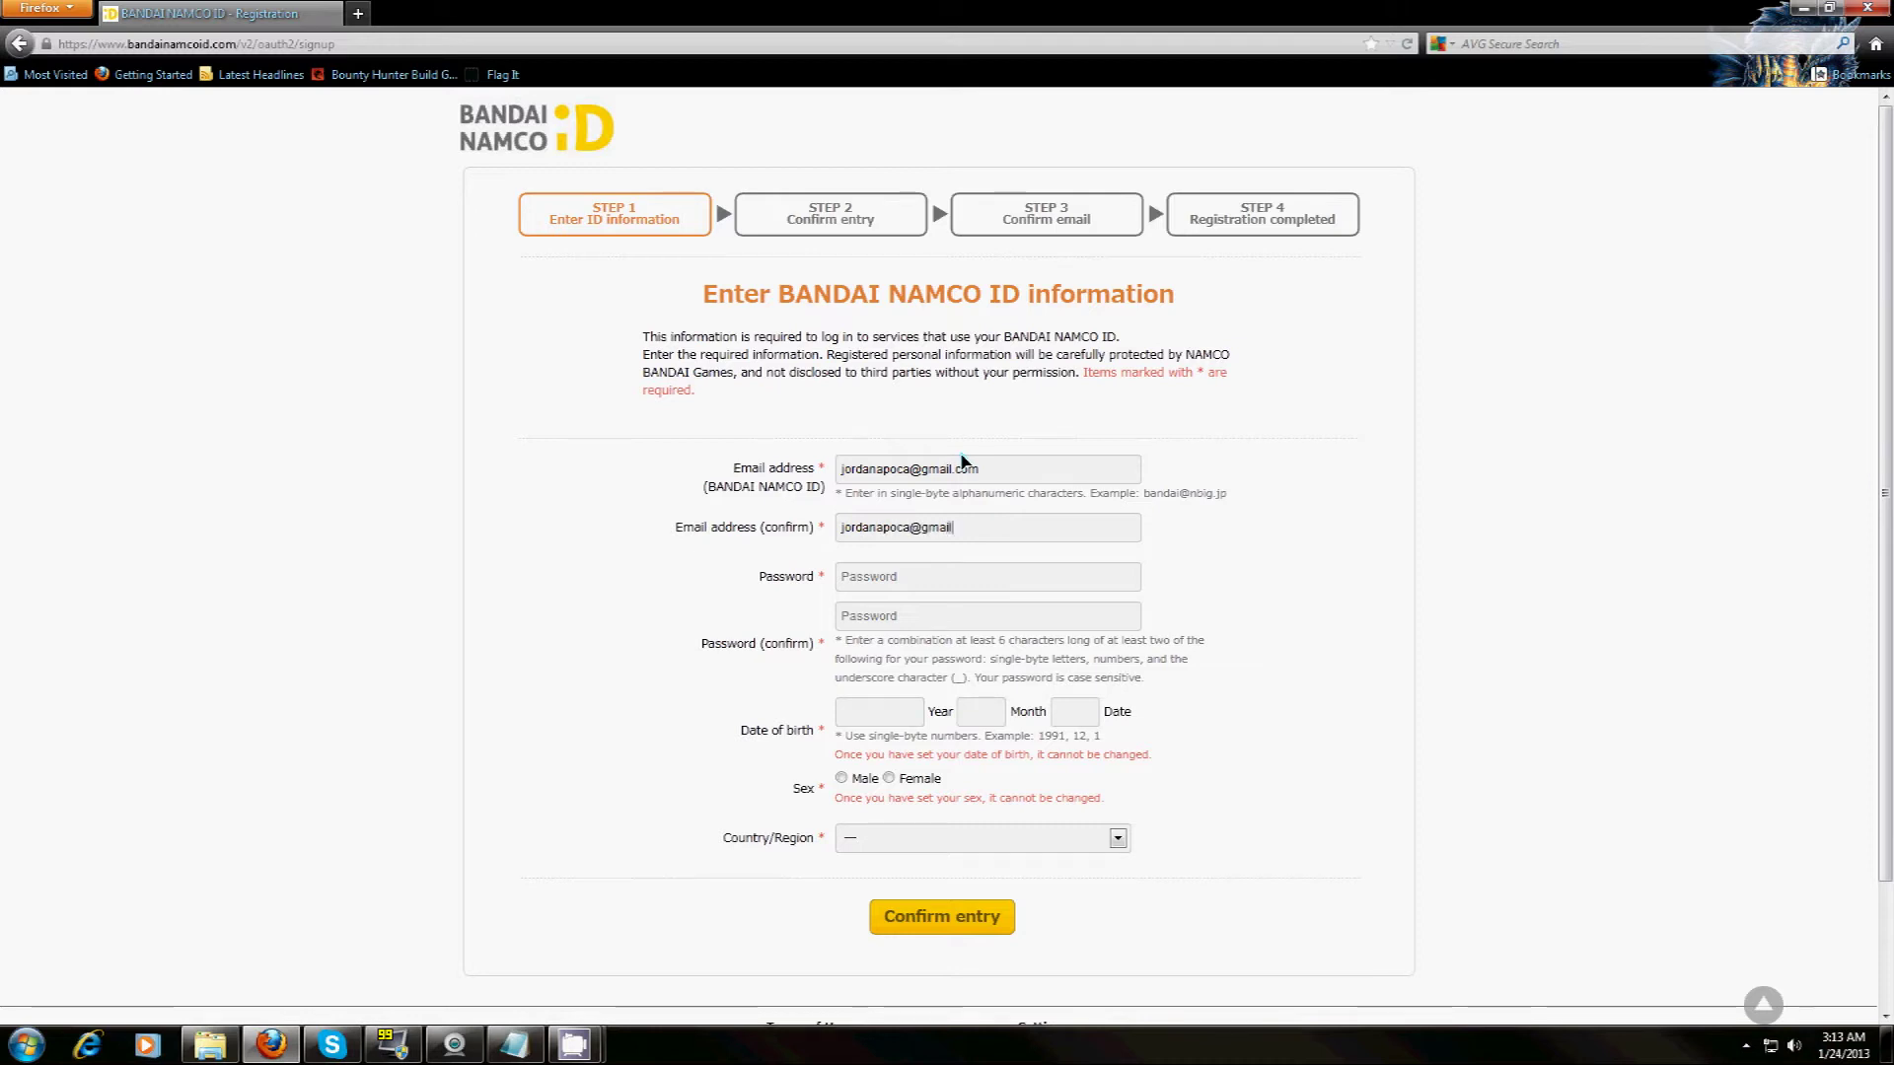
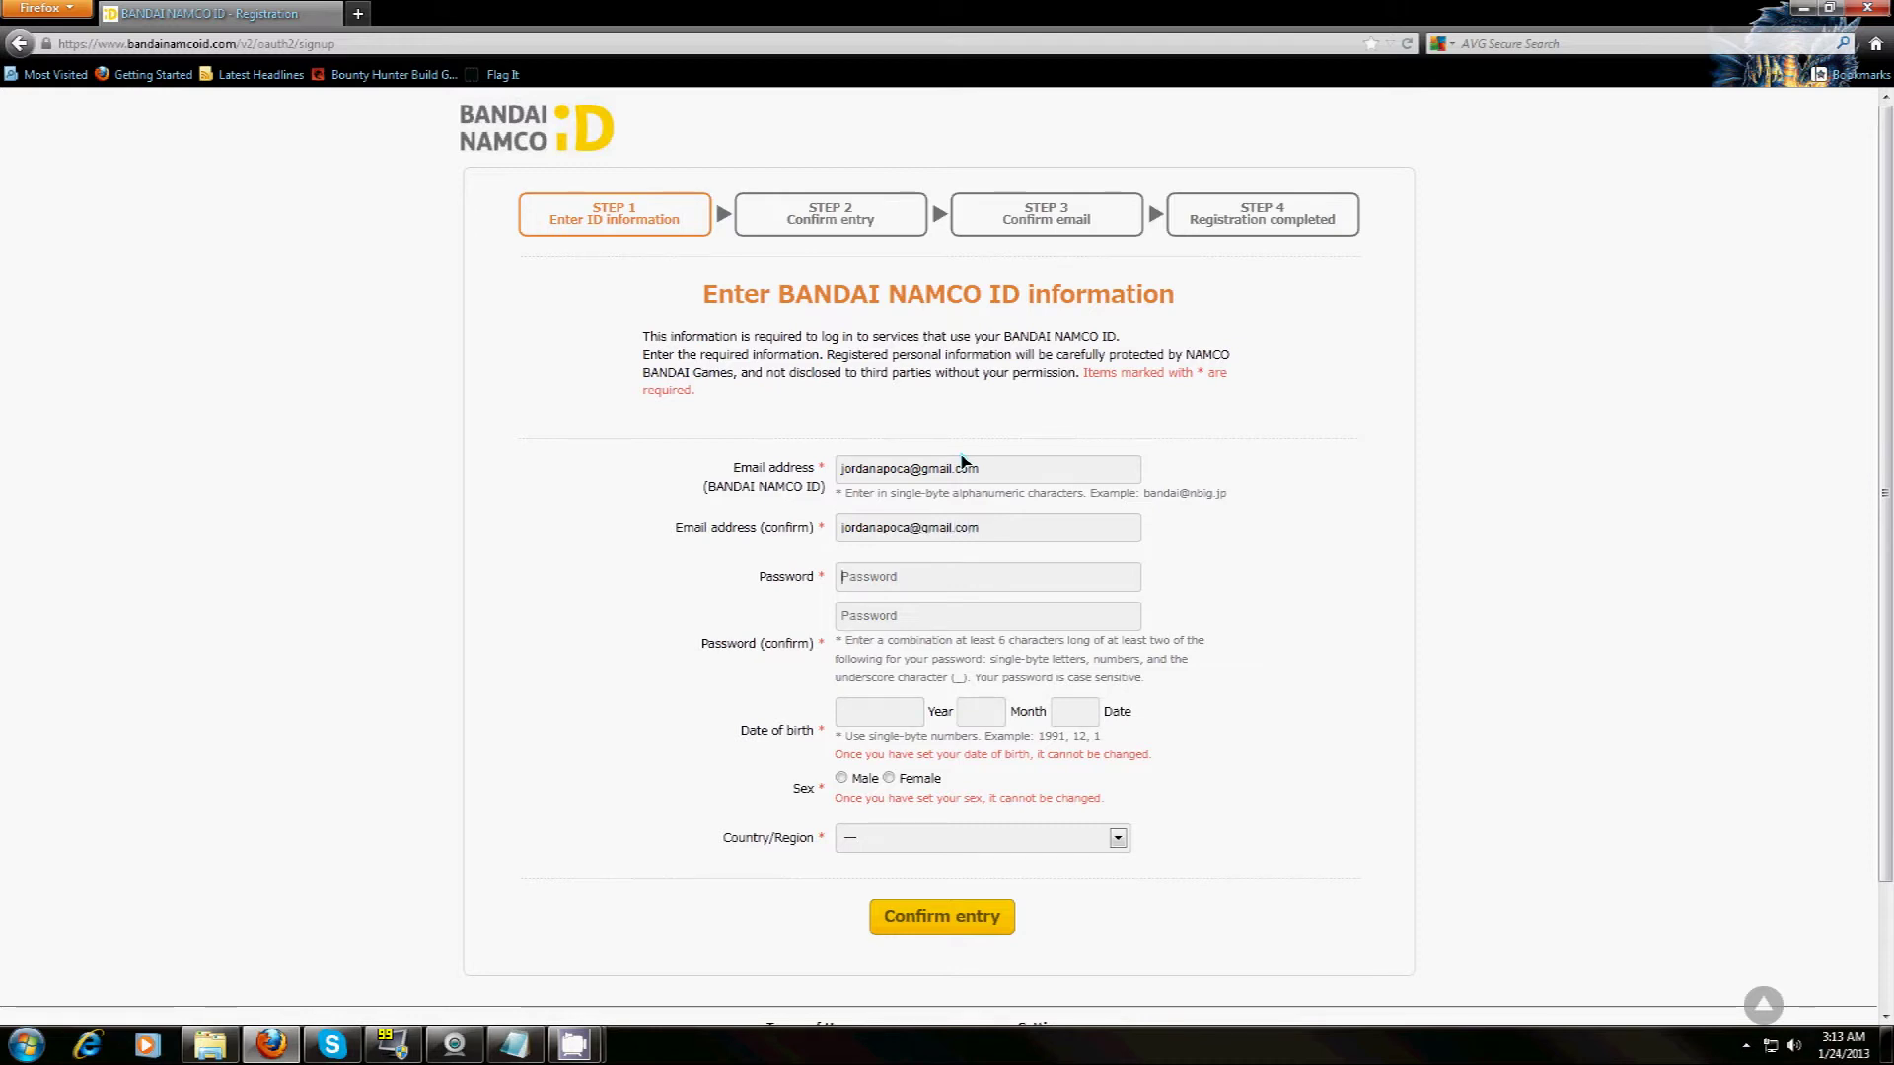
pyautogui.write('password')
pyautogui.press('Tab')
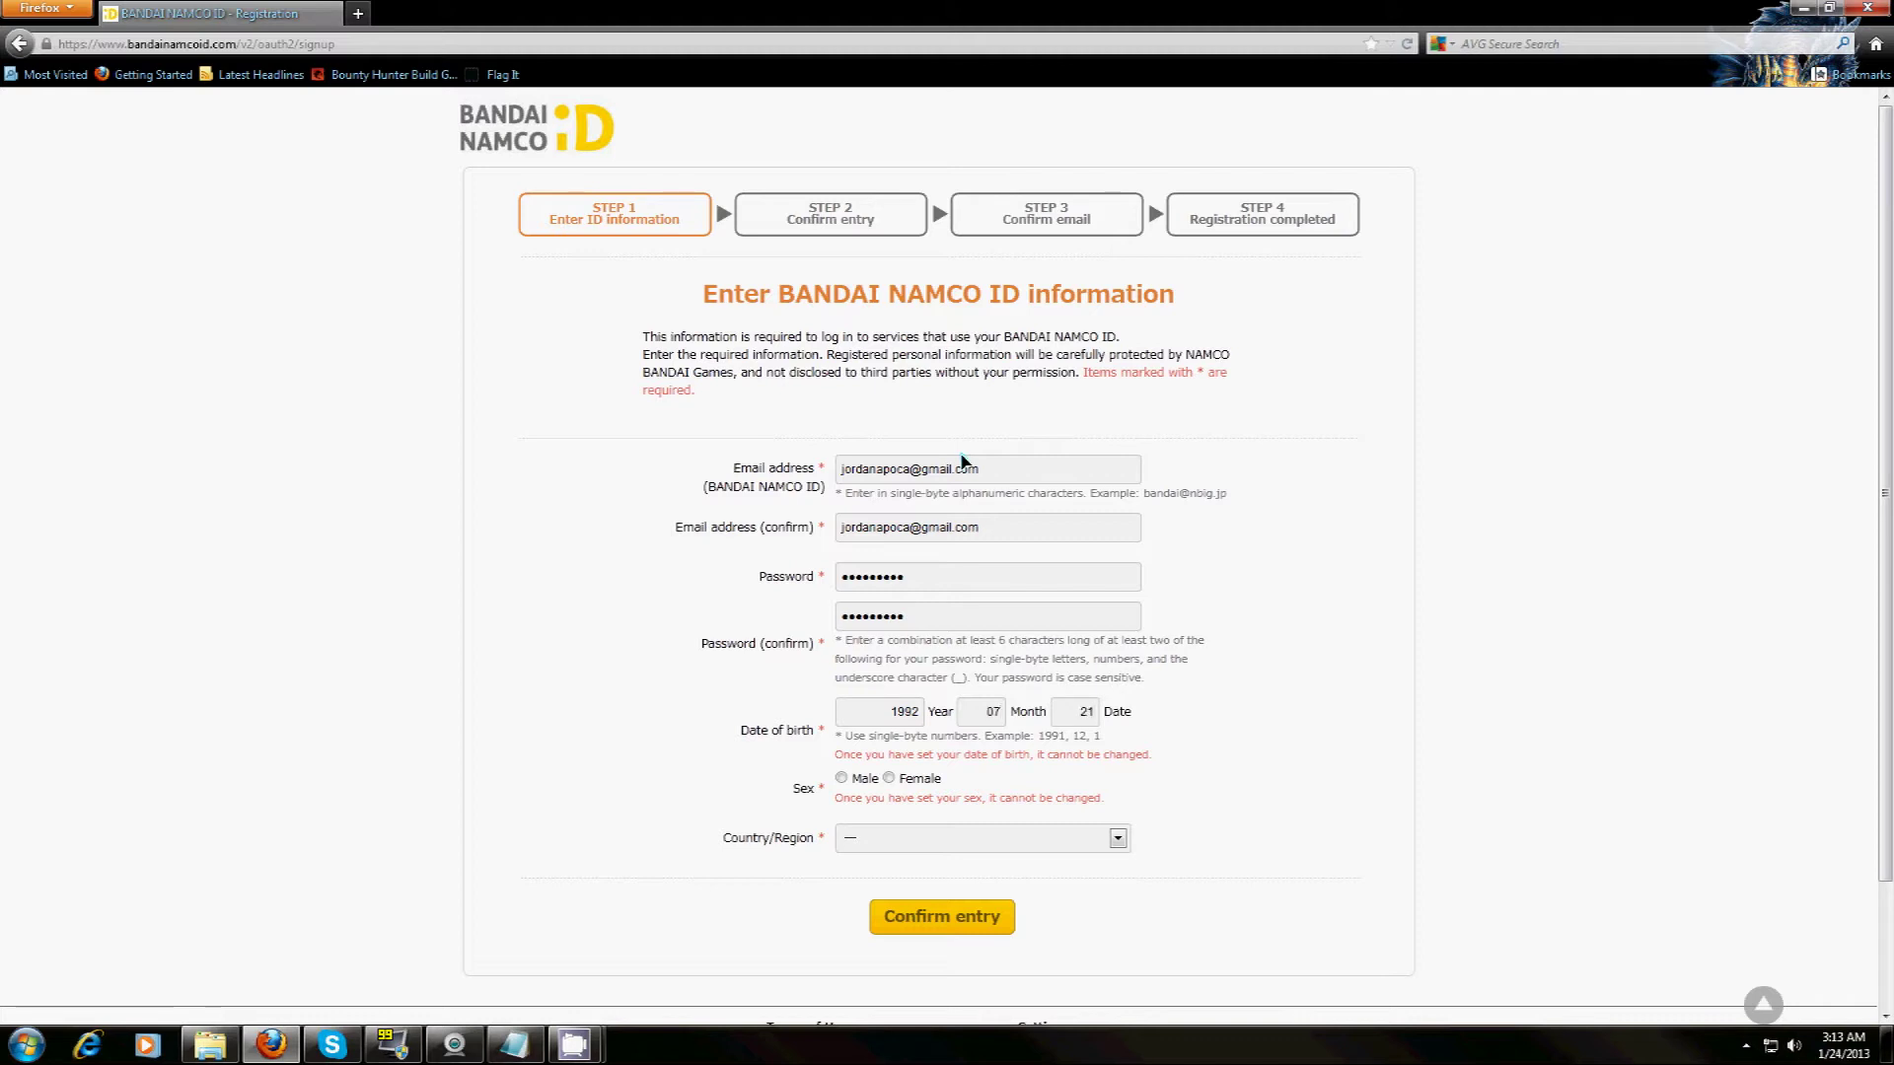
pyautogui.click(841, 780)
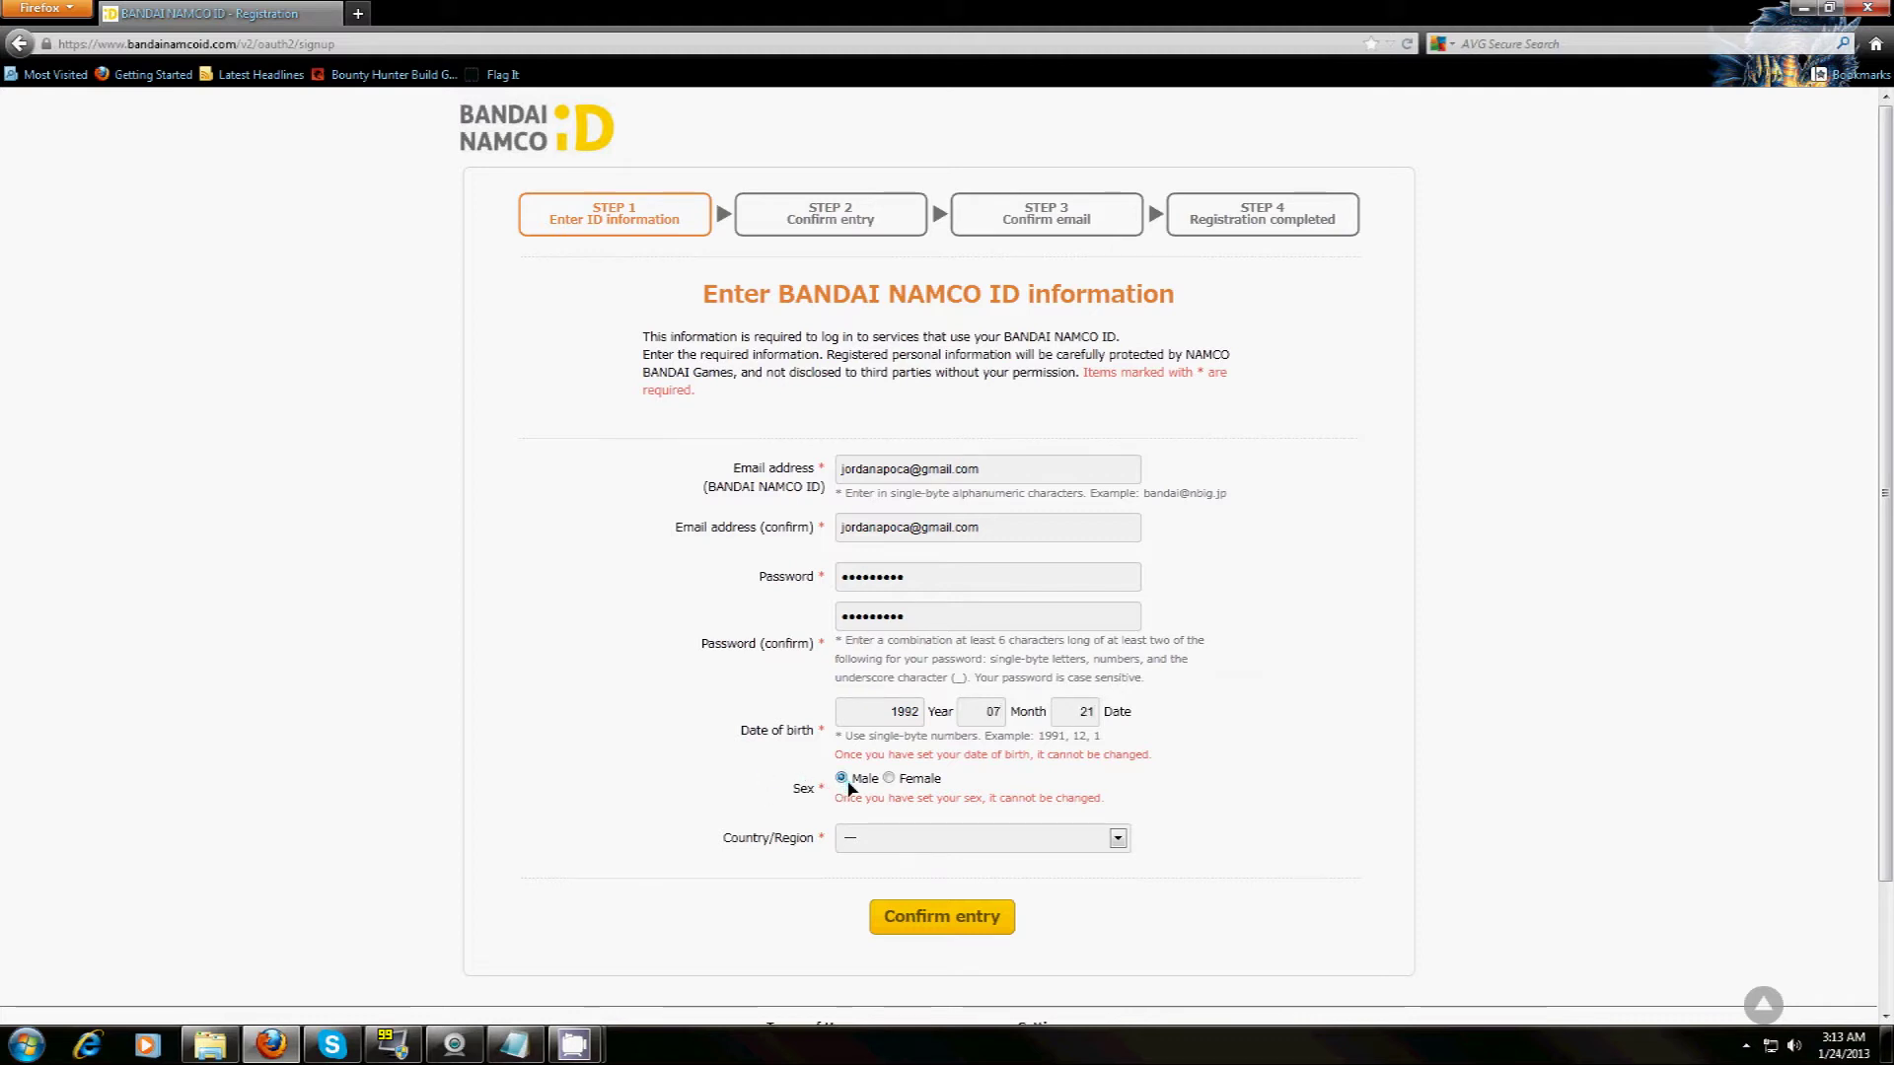
pyautogui.click(947, 838)
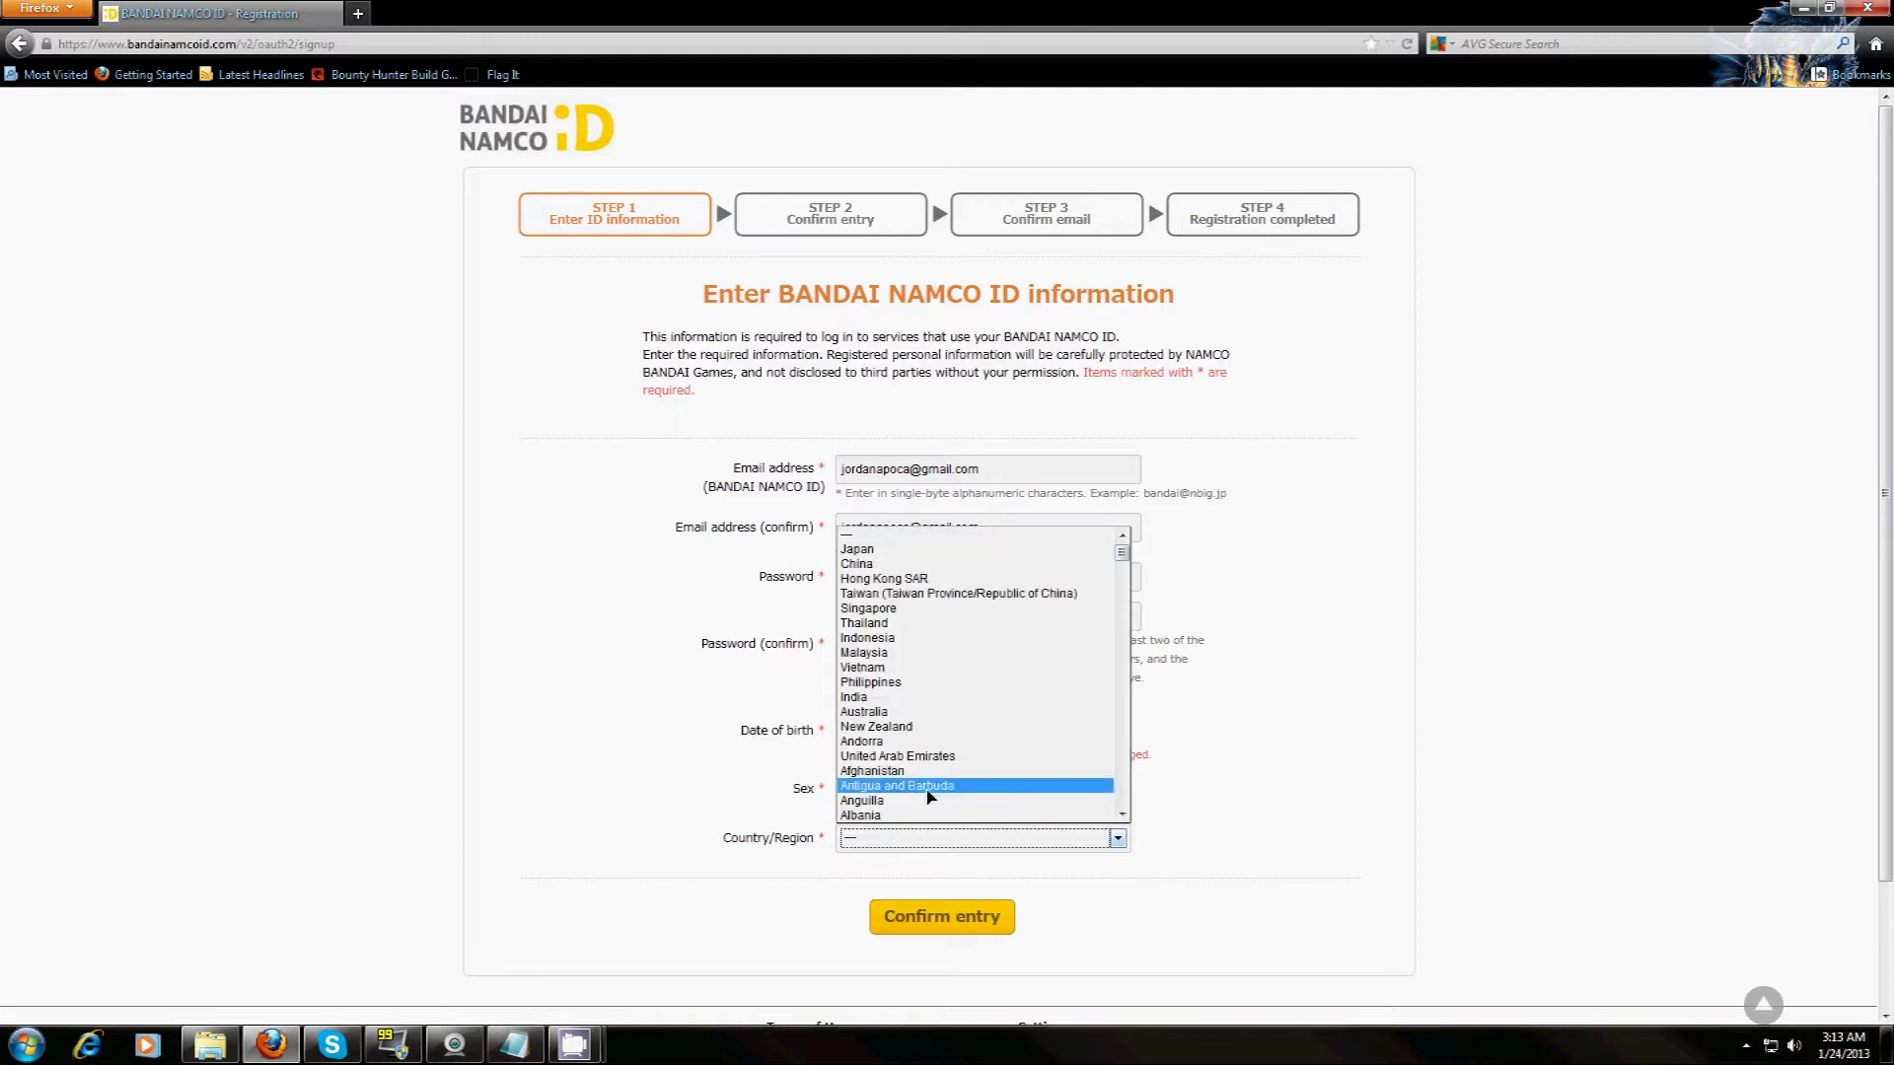
pyautogui.click(918, 555)
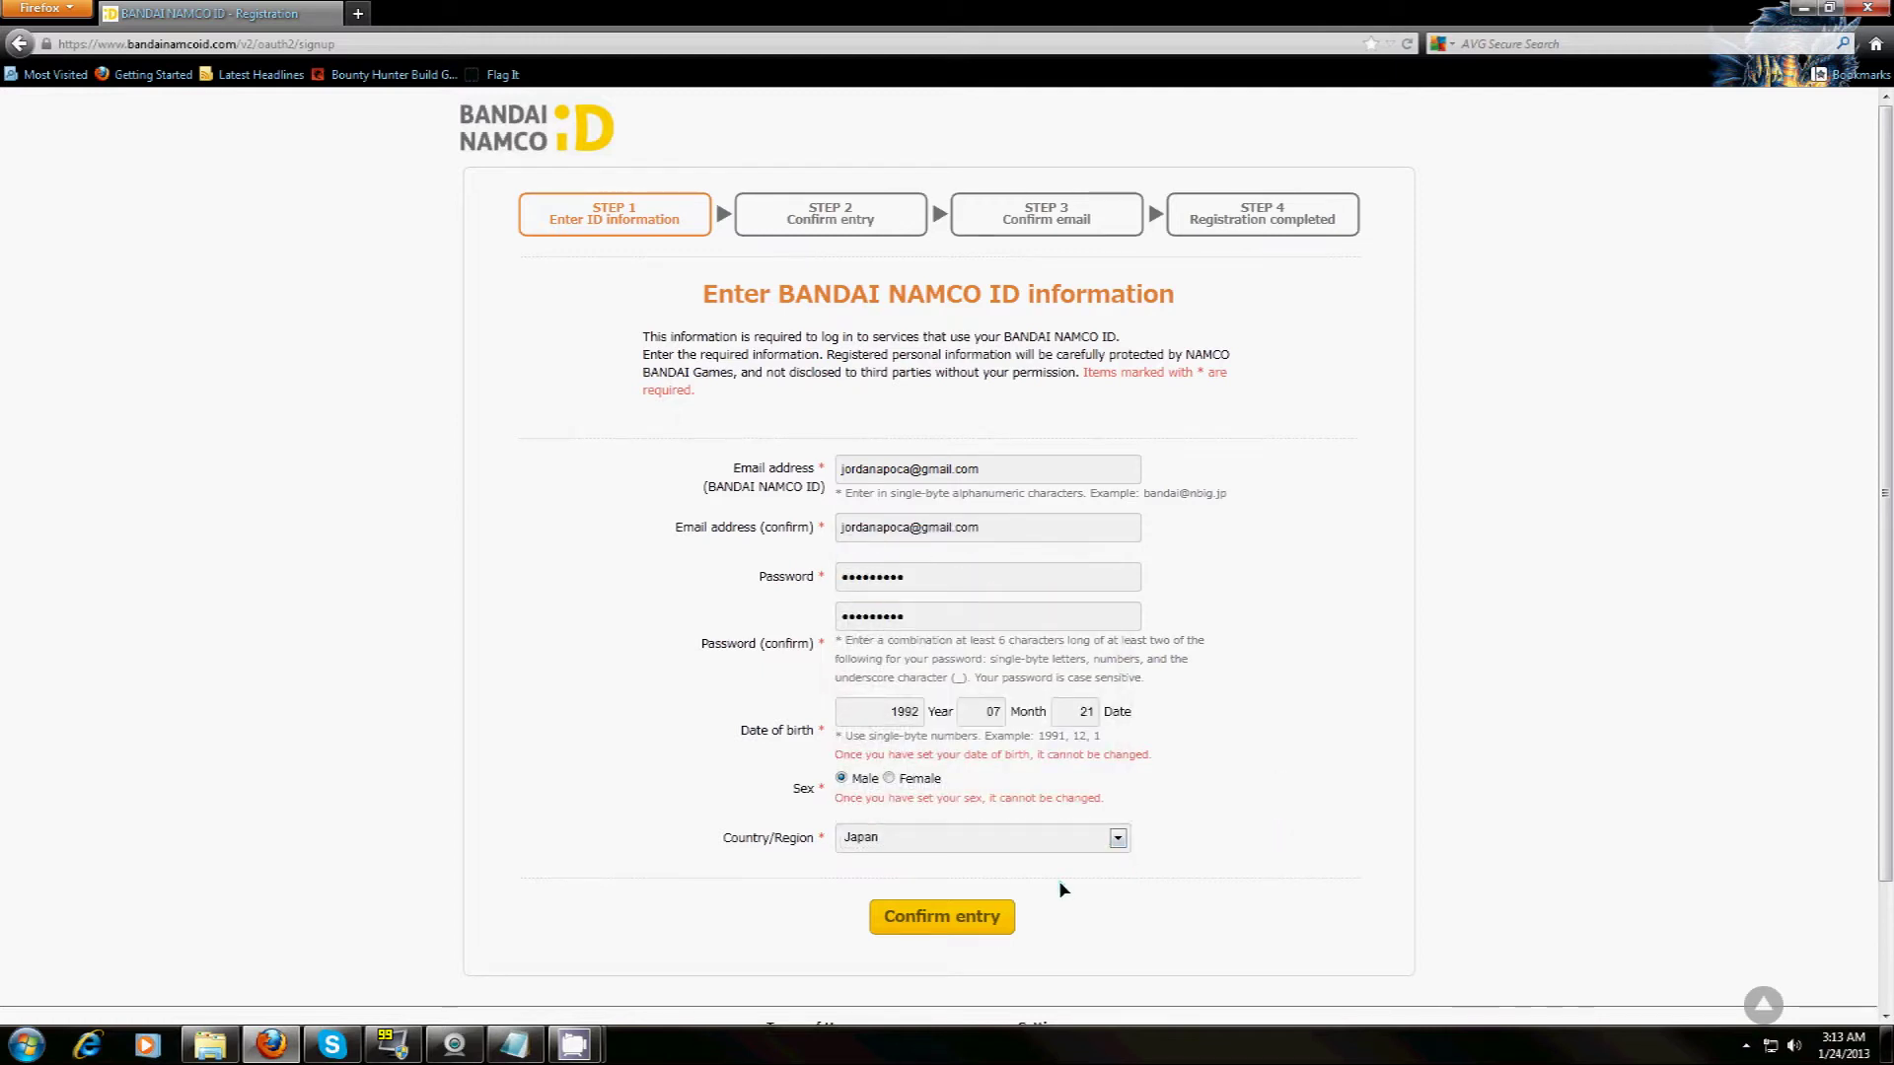
pyautogui.click(944, 920)
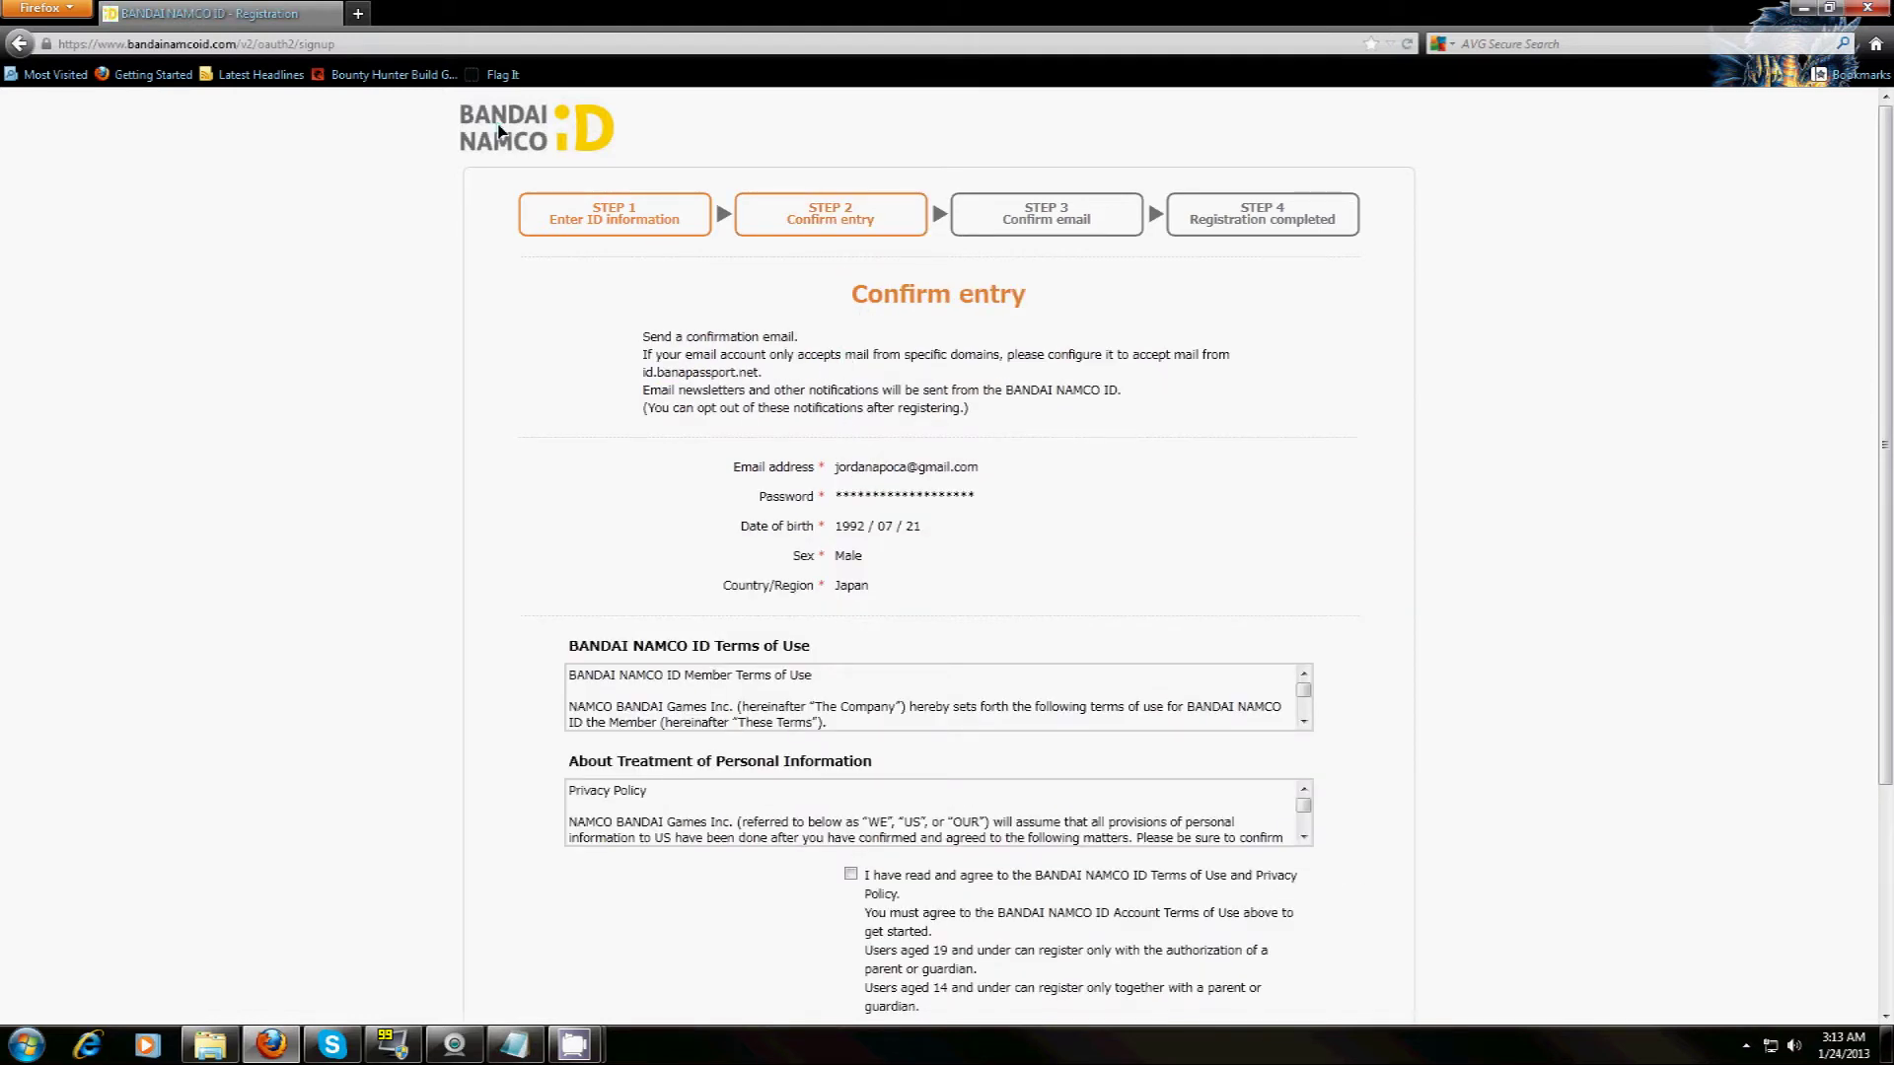
pyautogui.scroll(-1, 493, 613)
pyautogui.scroll(-1, 492, 613)
pyautogui.scroll(-2, 492, 612)
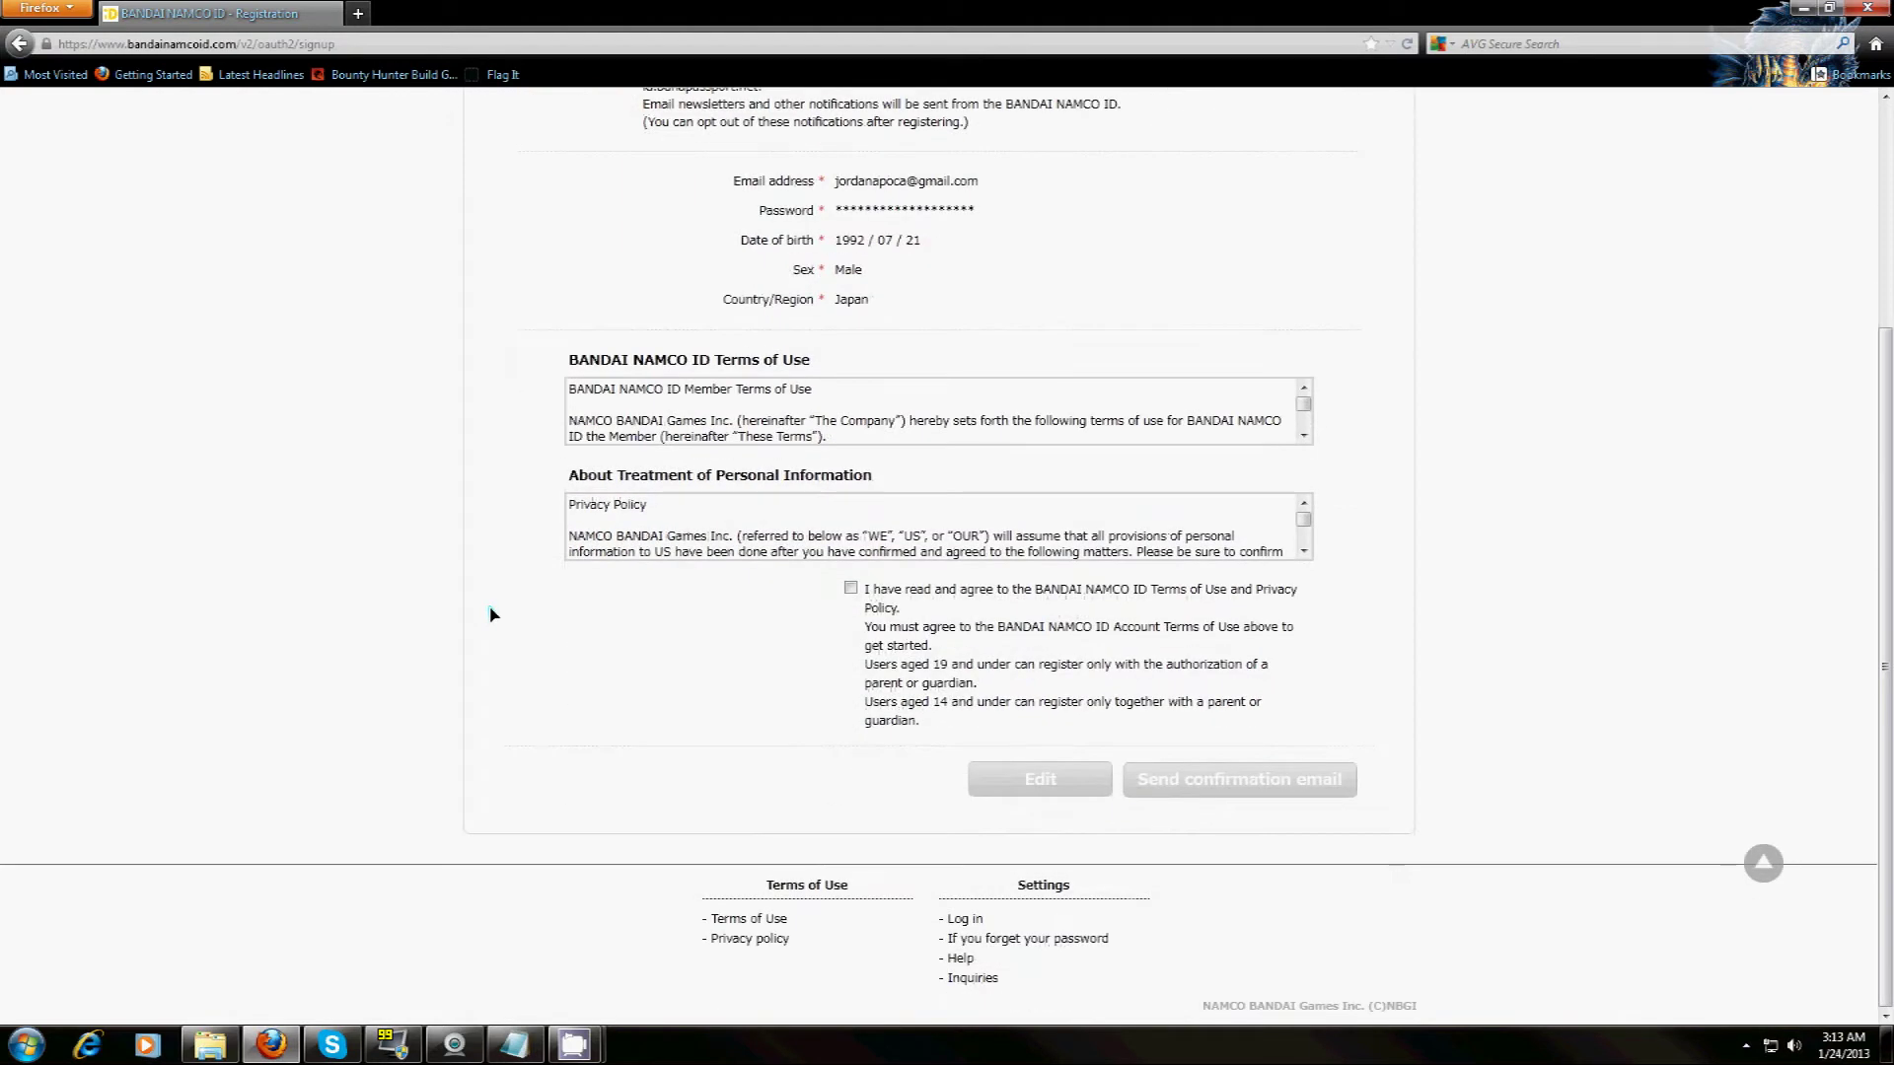
# Agree to the Bandai Namco ID terms of use and privacy policy.
pyautogui.click(851, 590)
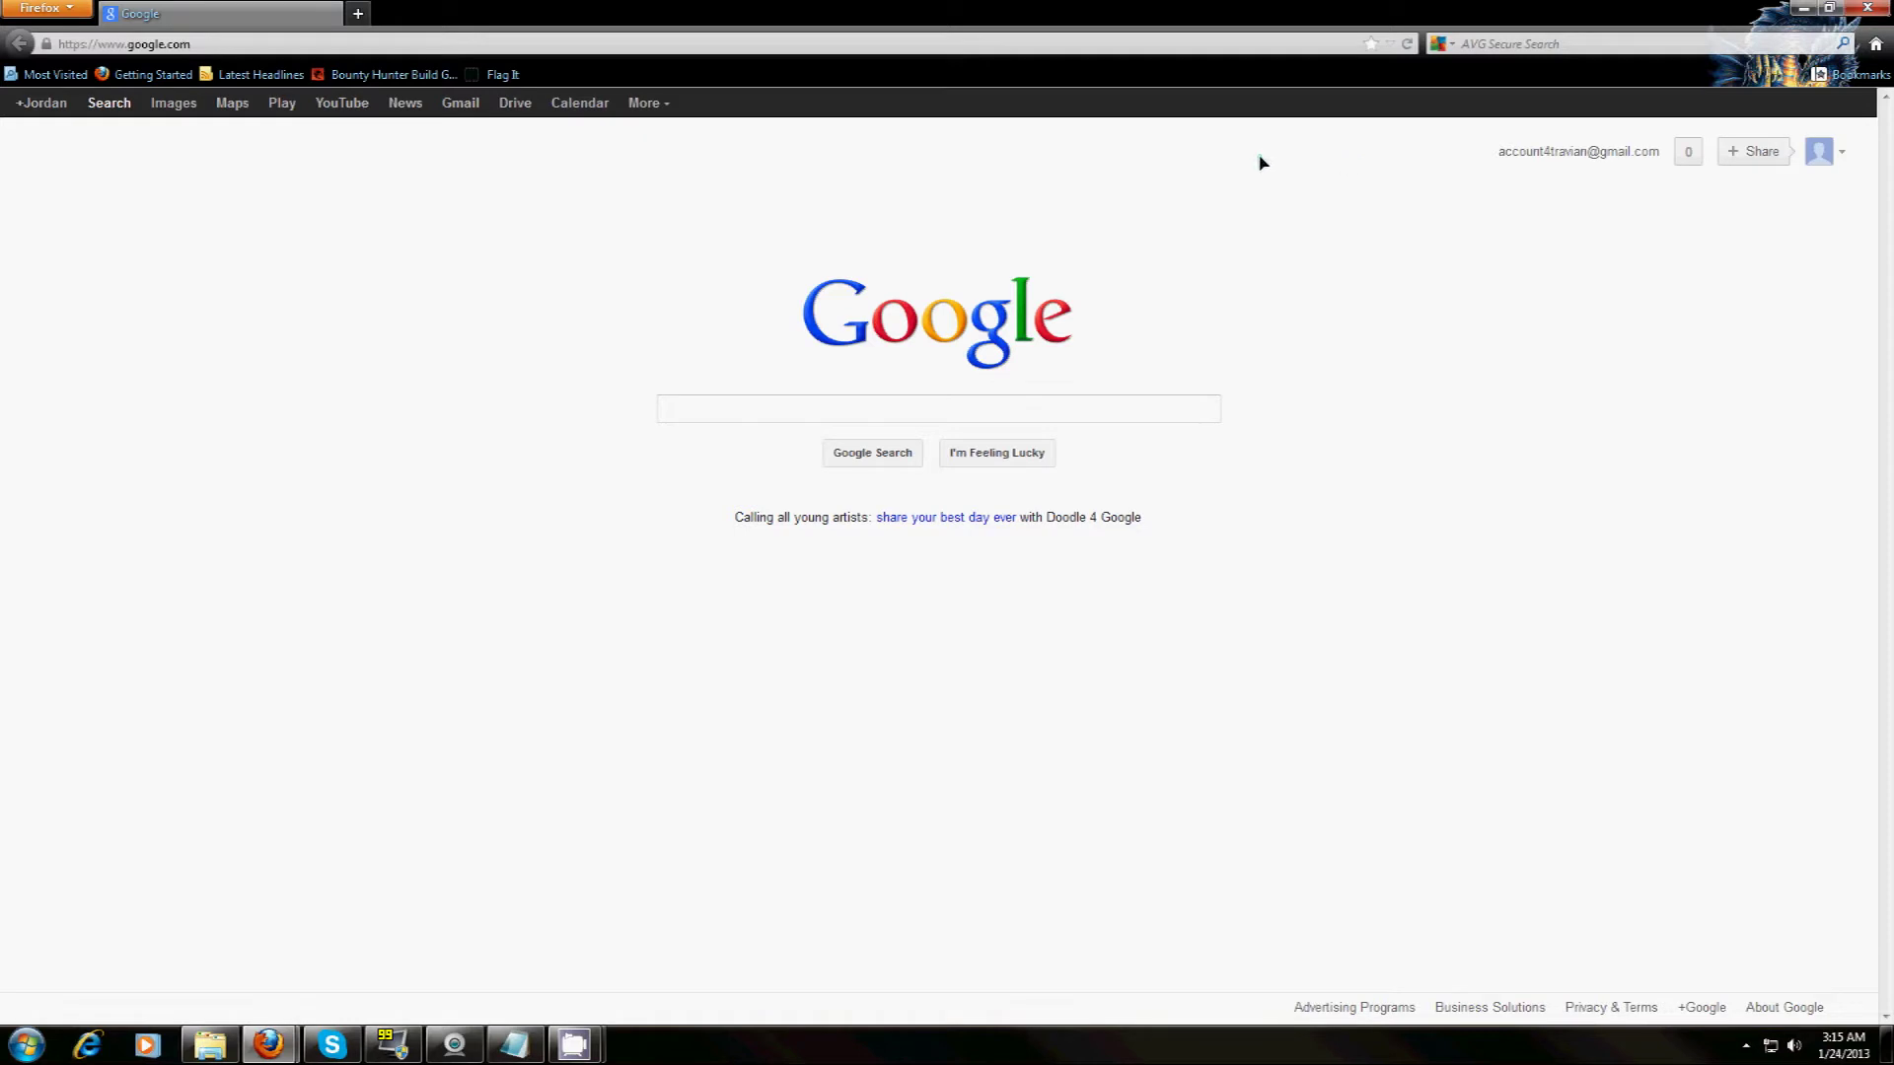
# Open the pasted Gundam Online login address and sign in with the new ID's email and password.
pyautogui.click(629, 48)
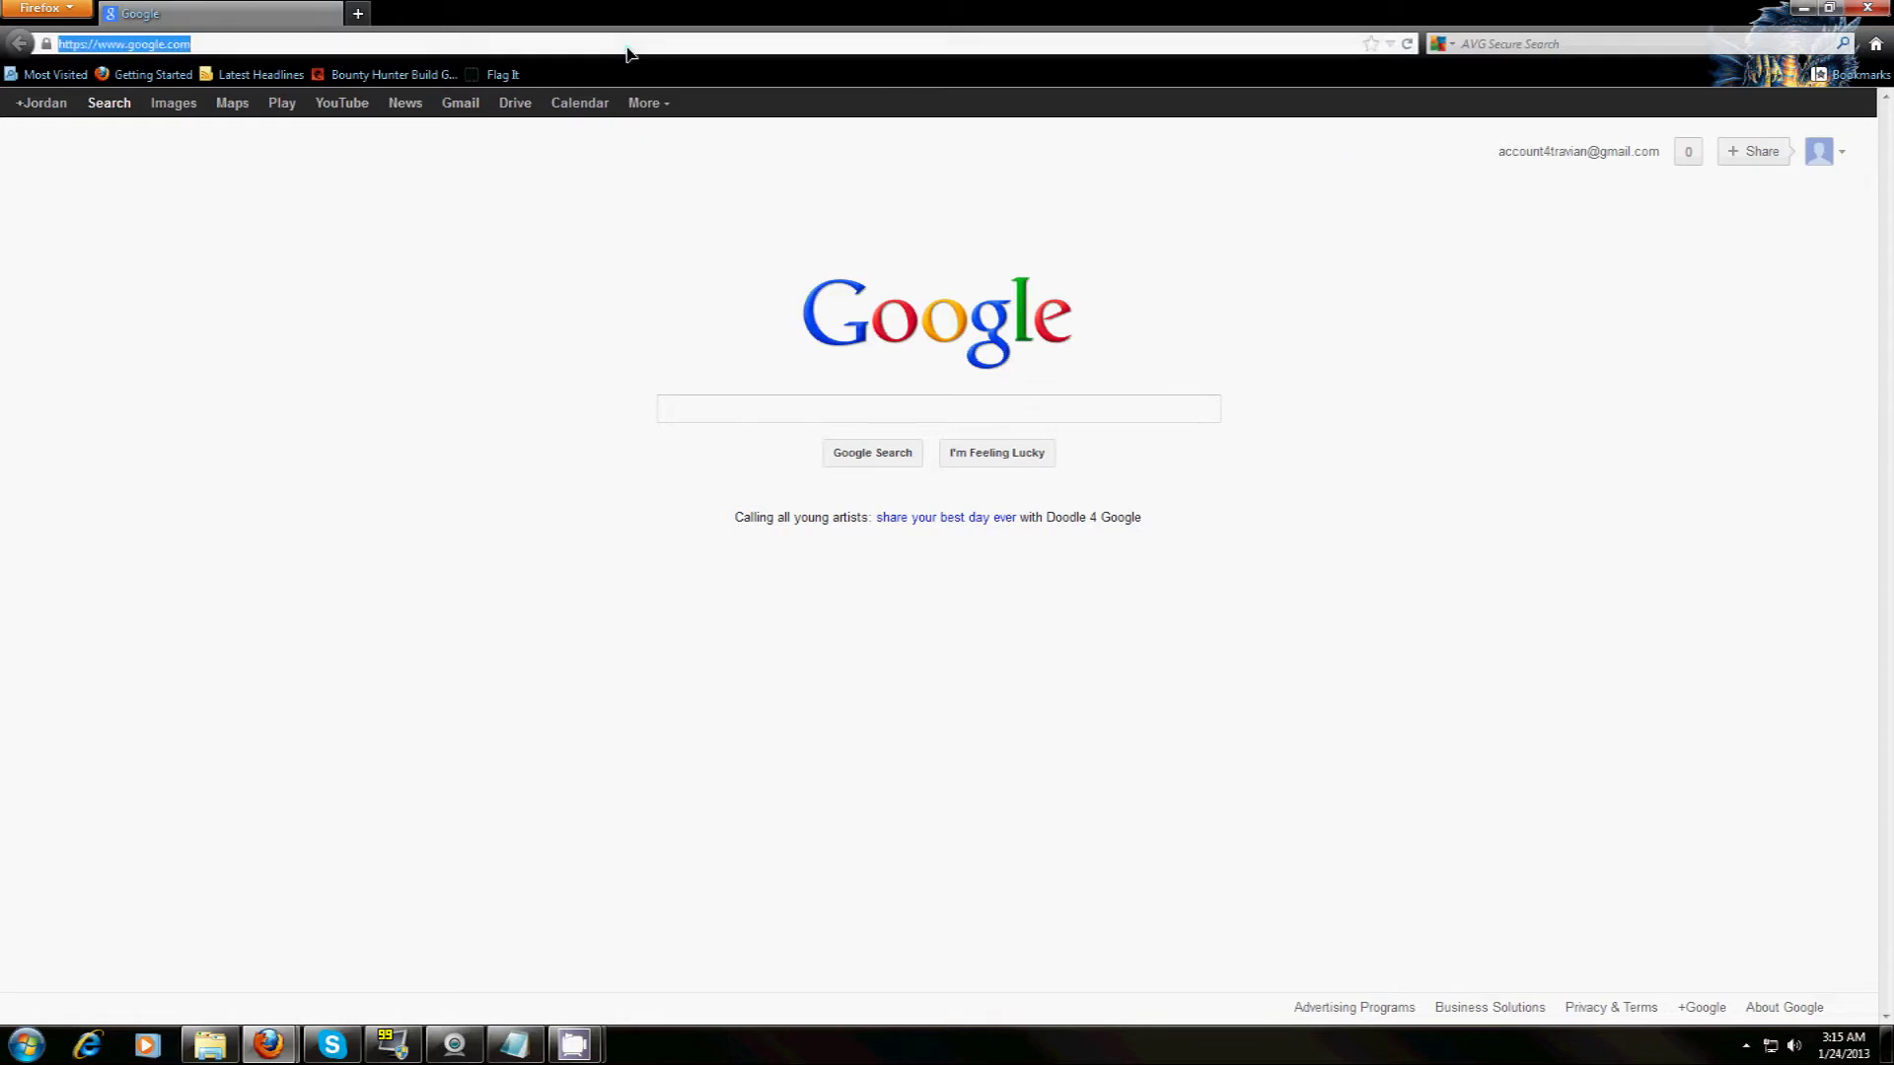
pyautogui.hotkey('ctrl', 'v')
pyautogui.press('Return')
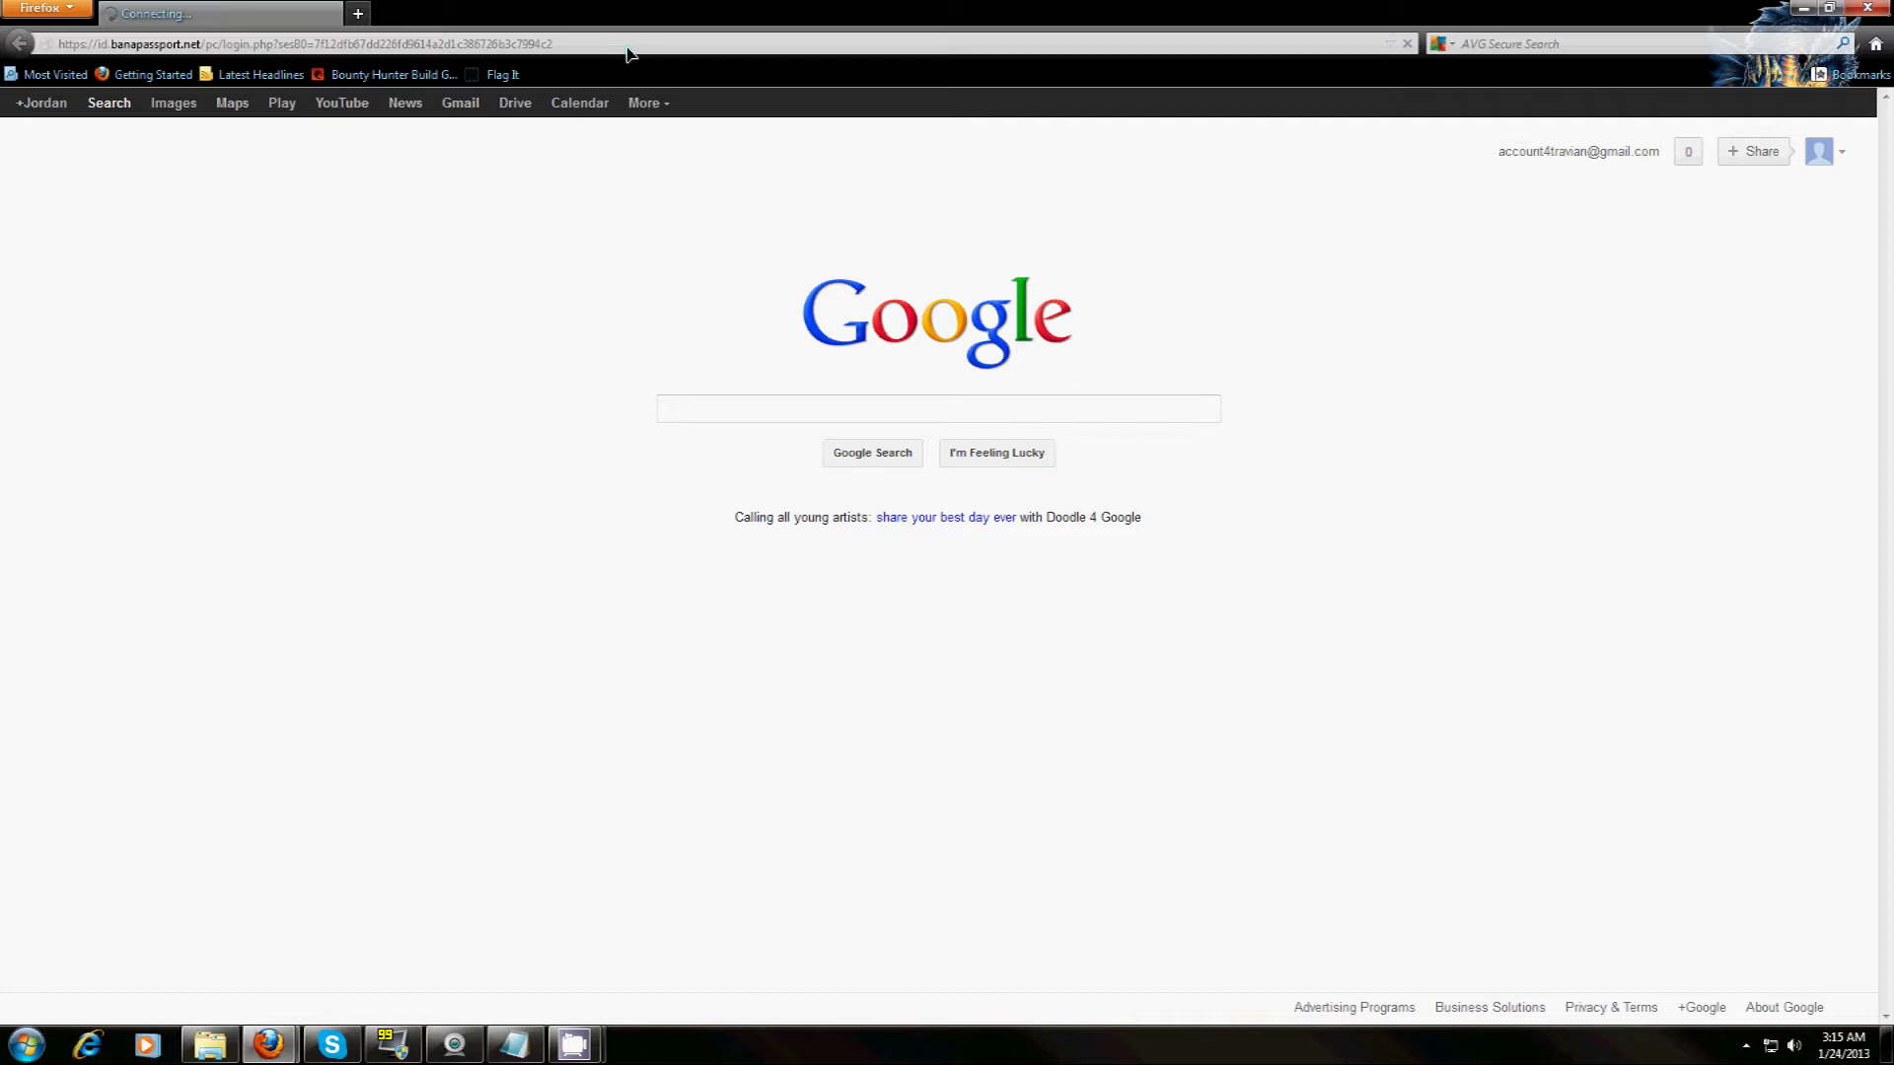
pyautogui.click(900, 536)
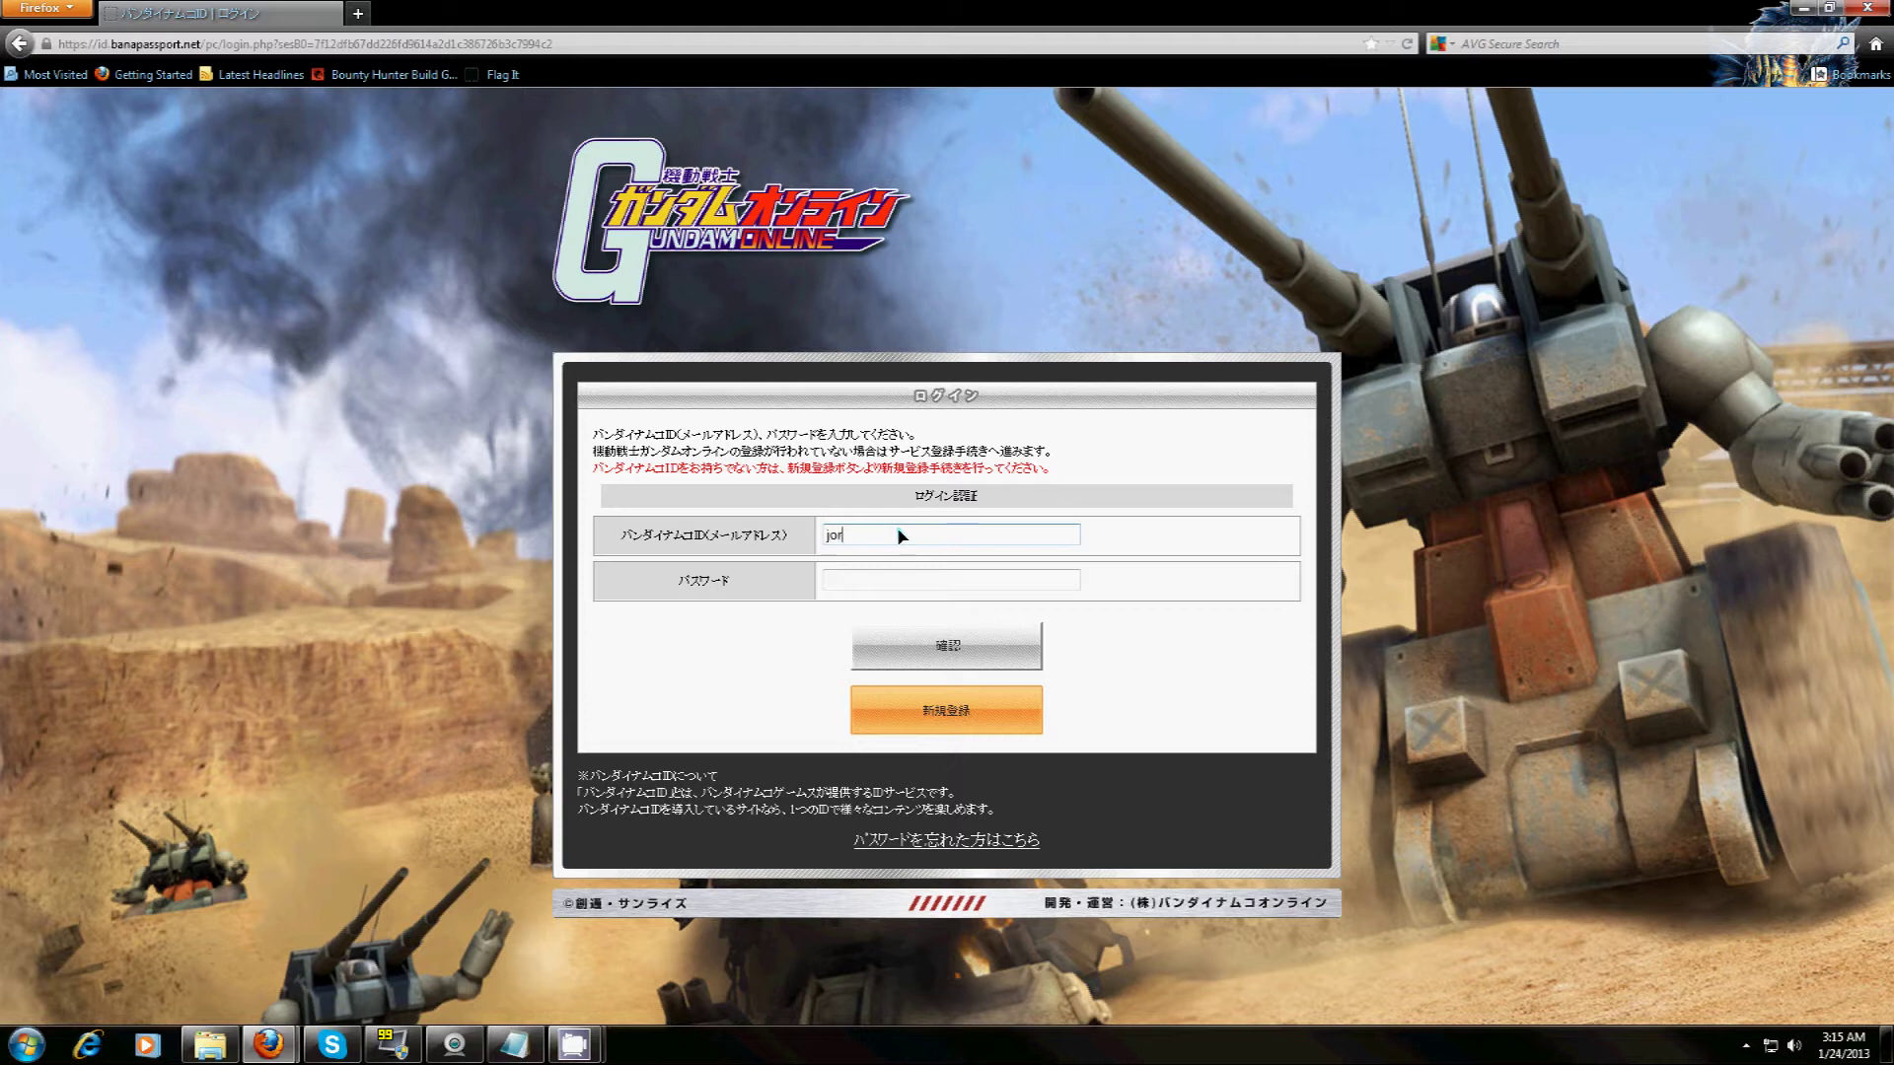
pyautogui.write('gmail.c')
pyautogui.write('om')
pyautogui.press('Tab')
pyautogui.write('****')
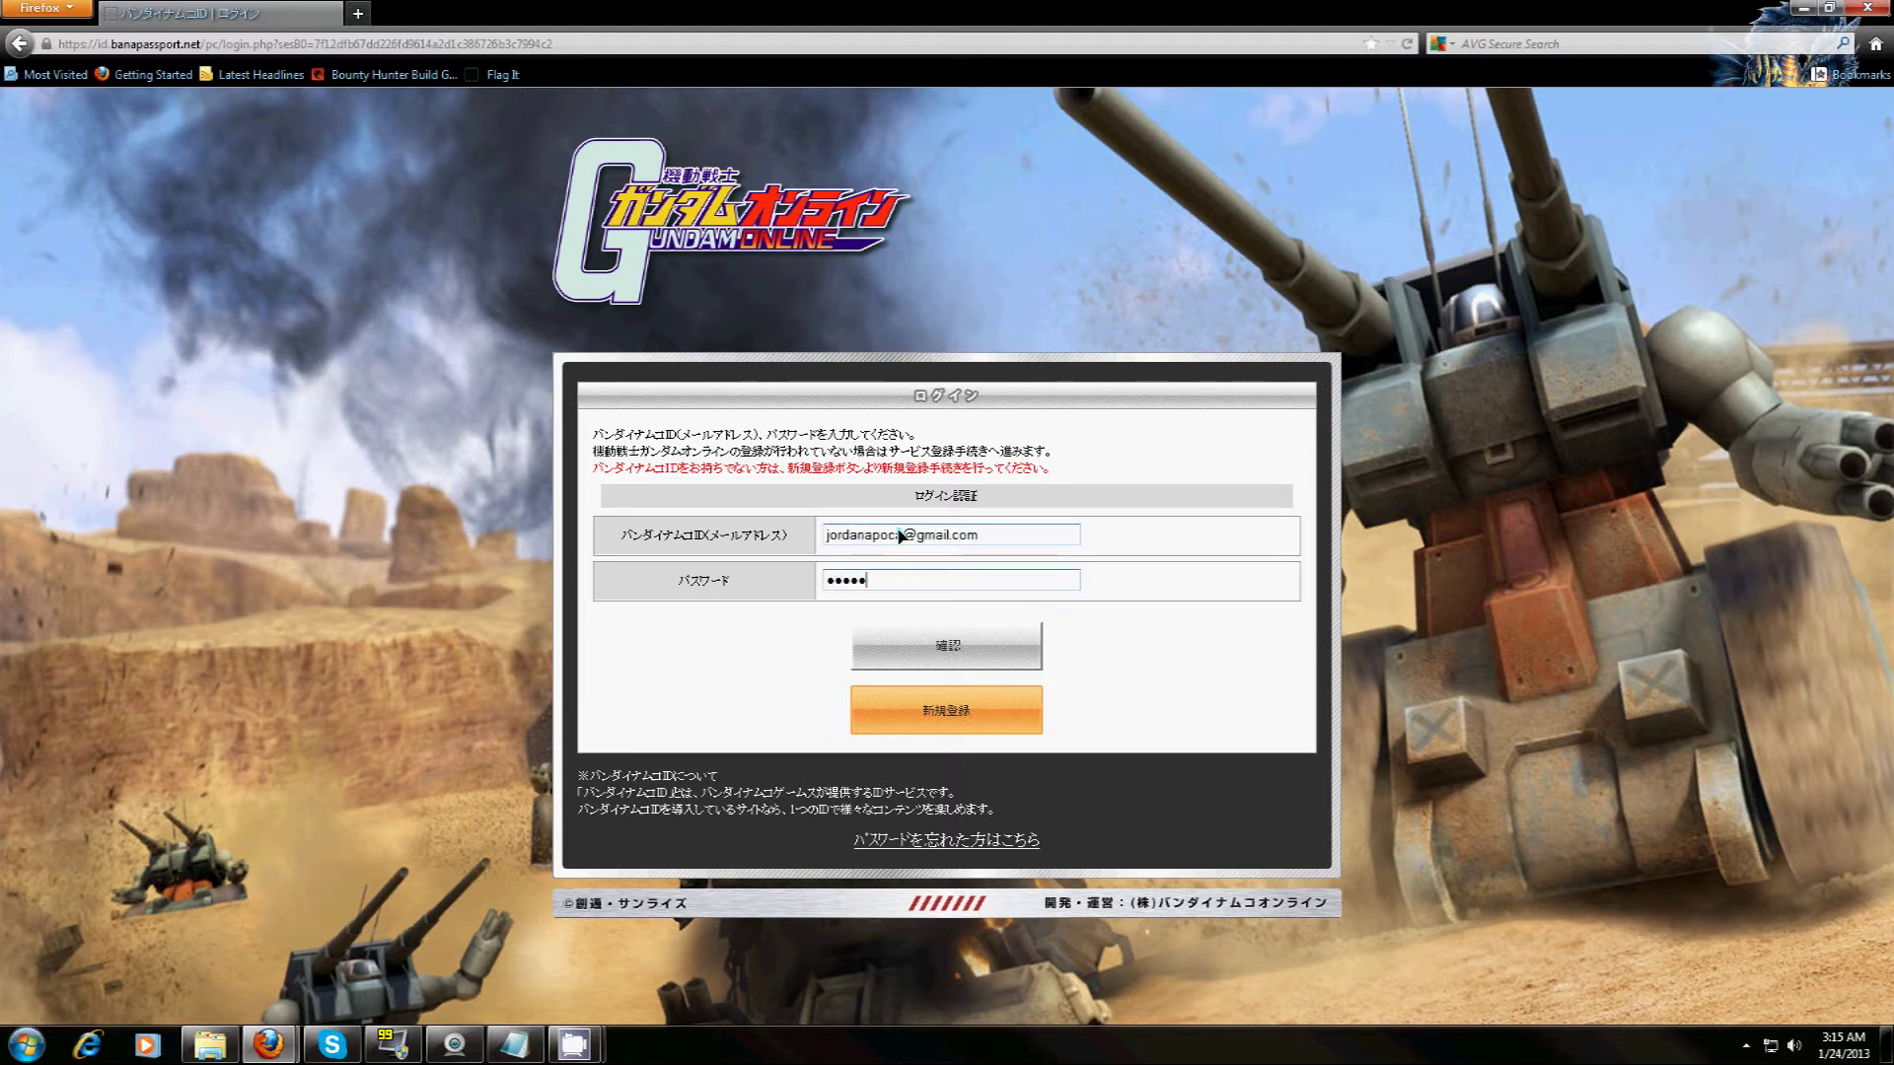
pyautogui.write('****')
pyautogui.press('Return')
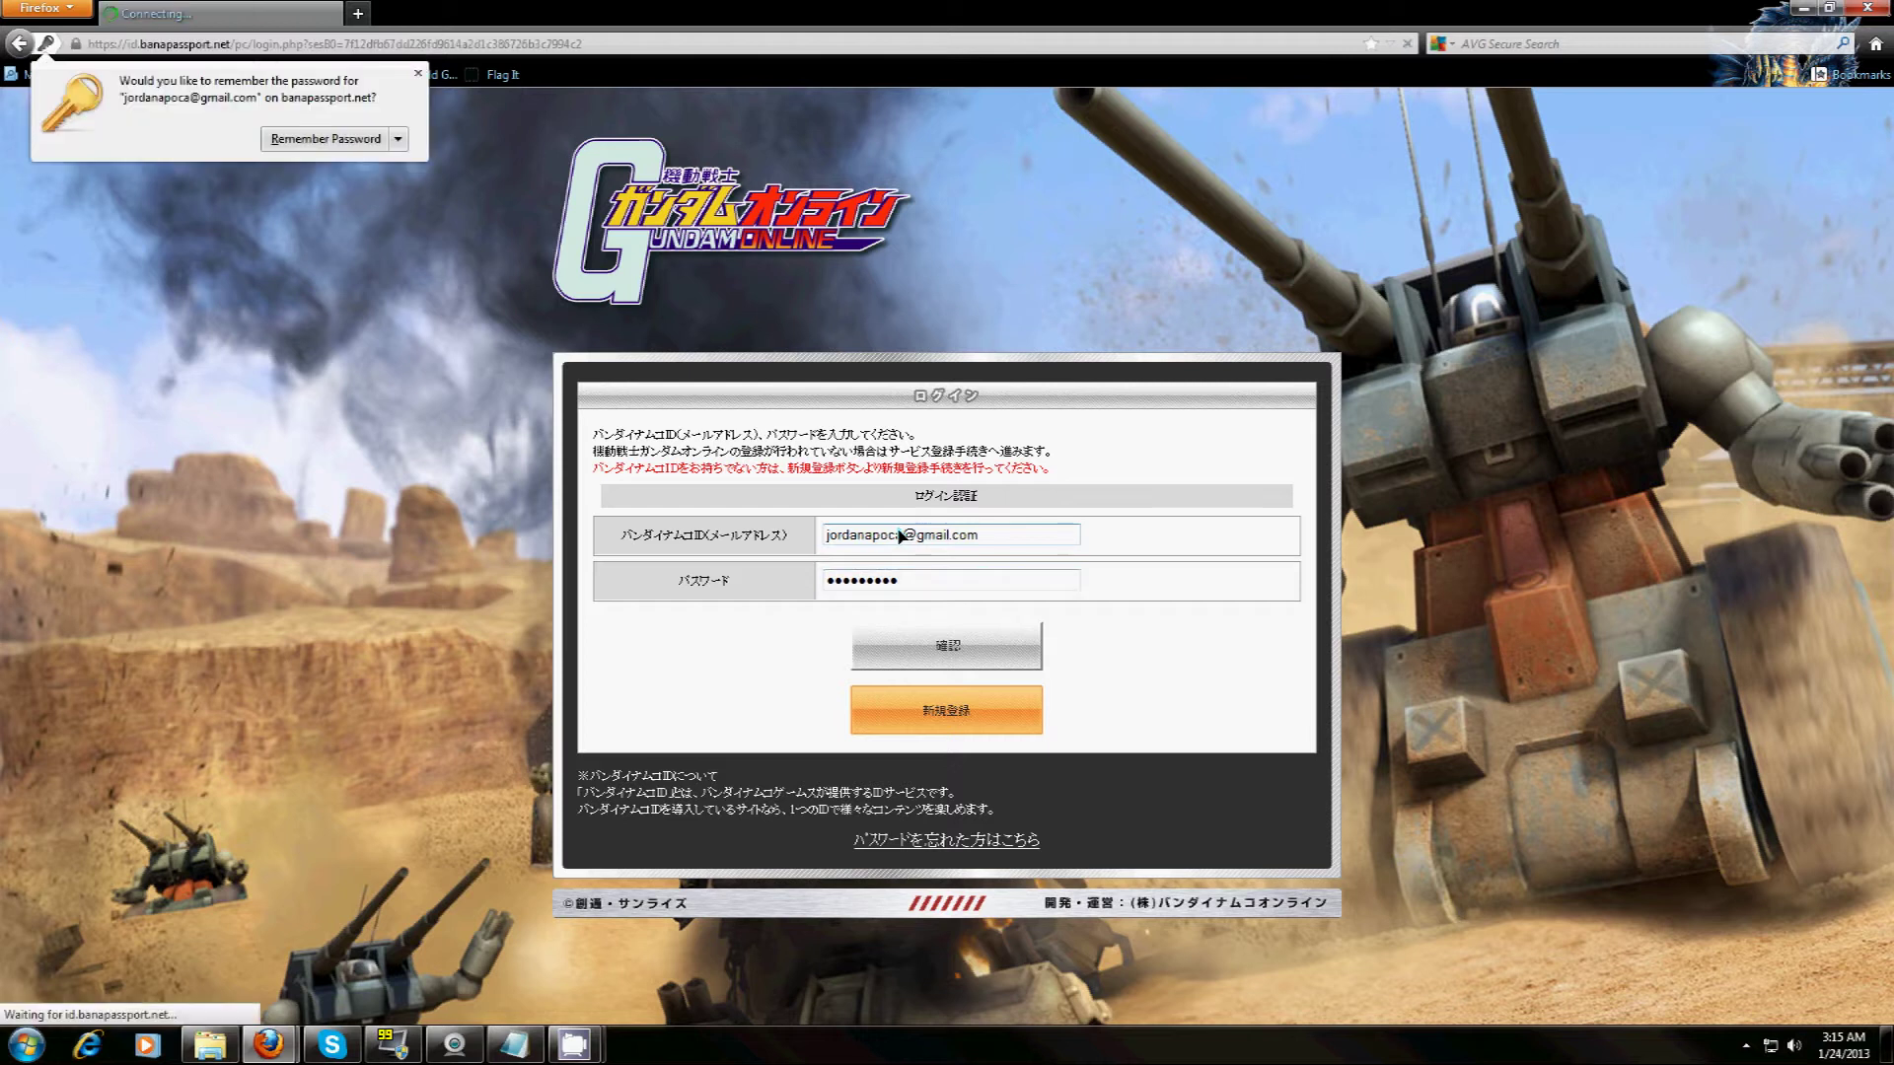
pyautogui.scroll(-2, 886, 796)
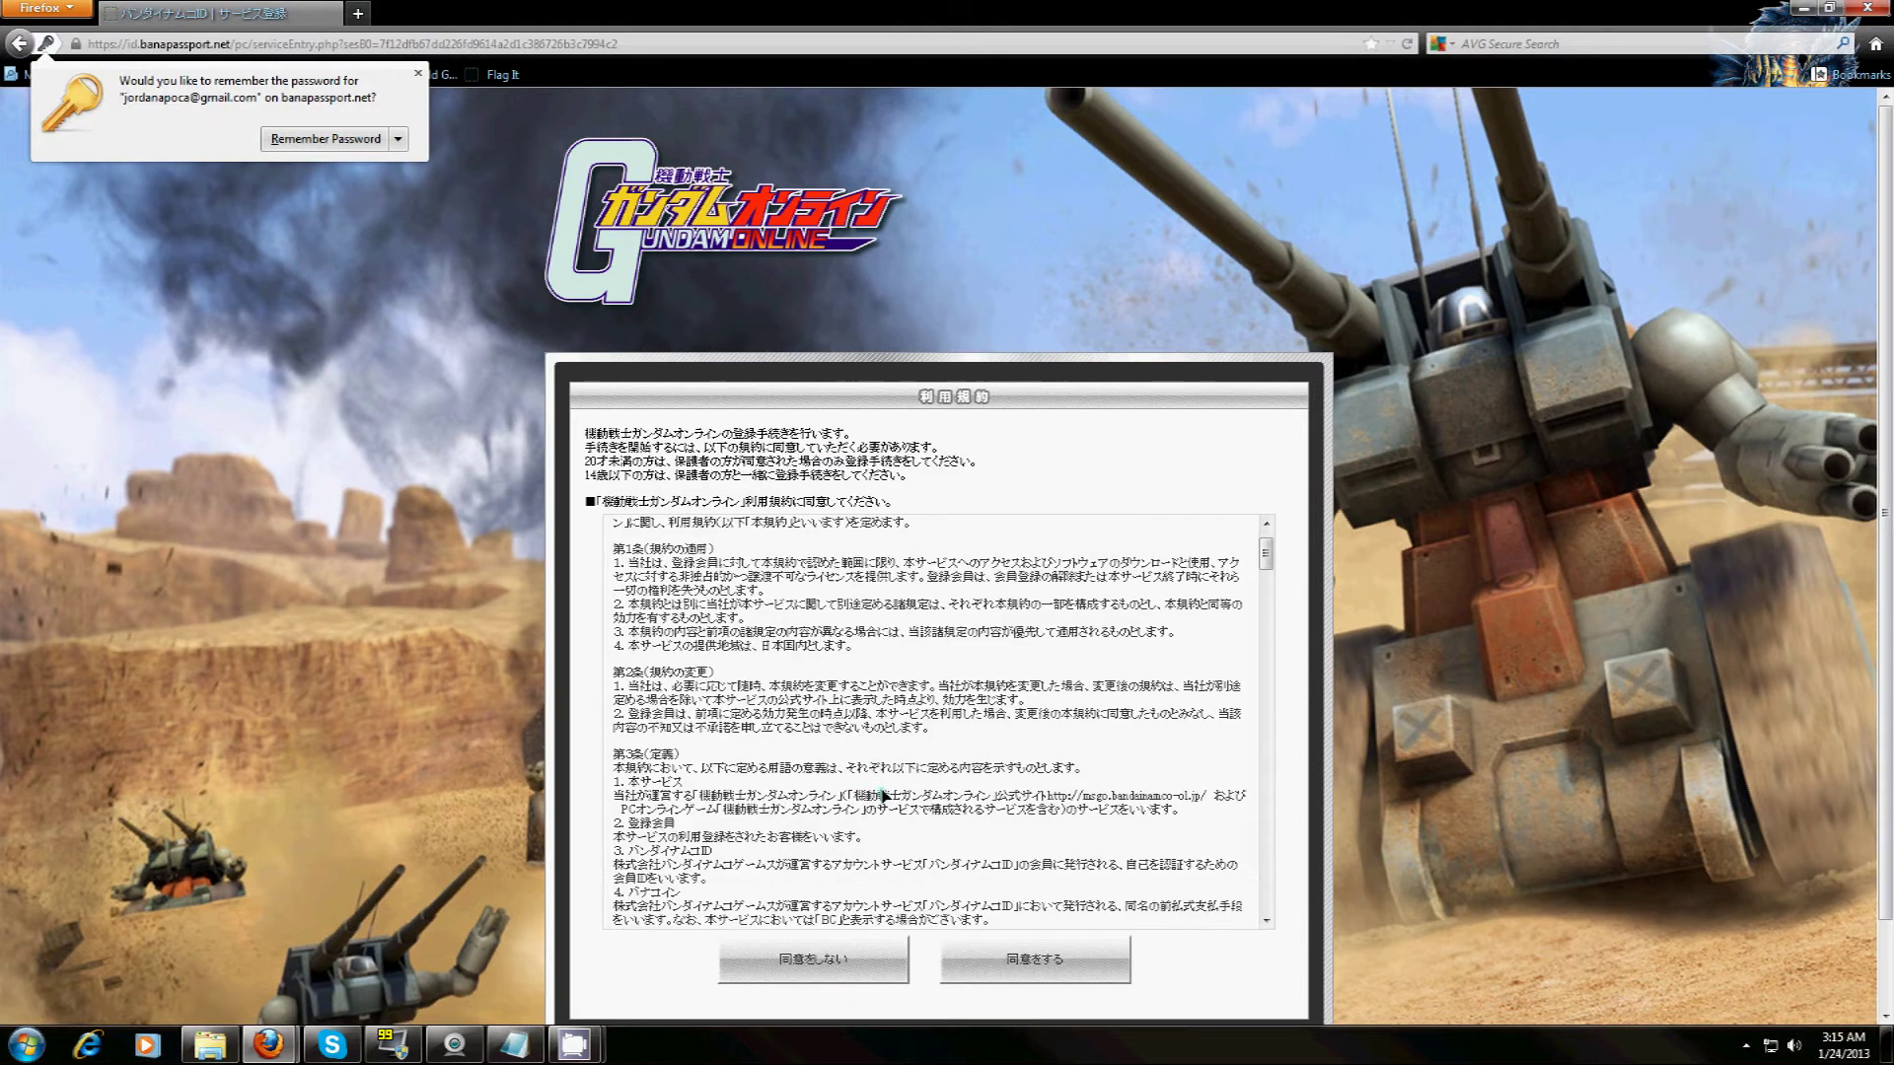
pyautogui.scroll(-1, 885, 796)
pyautogui.scroll(-1, 1460, 970)
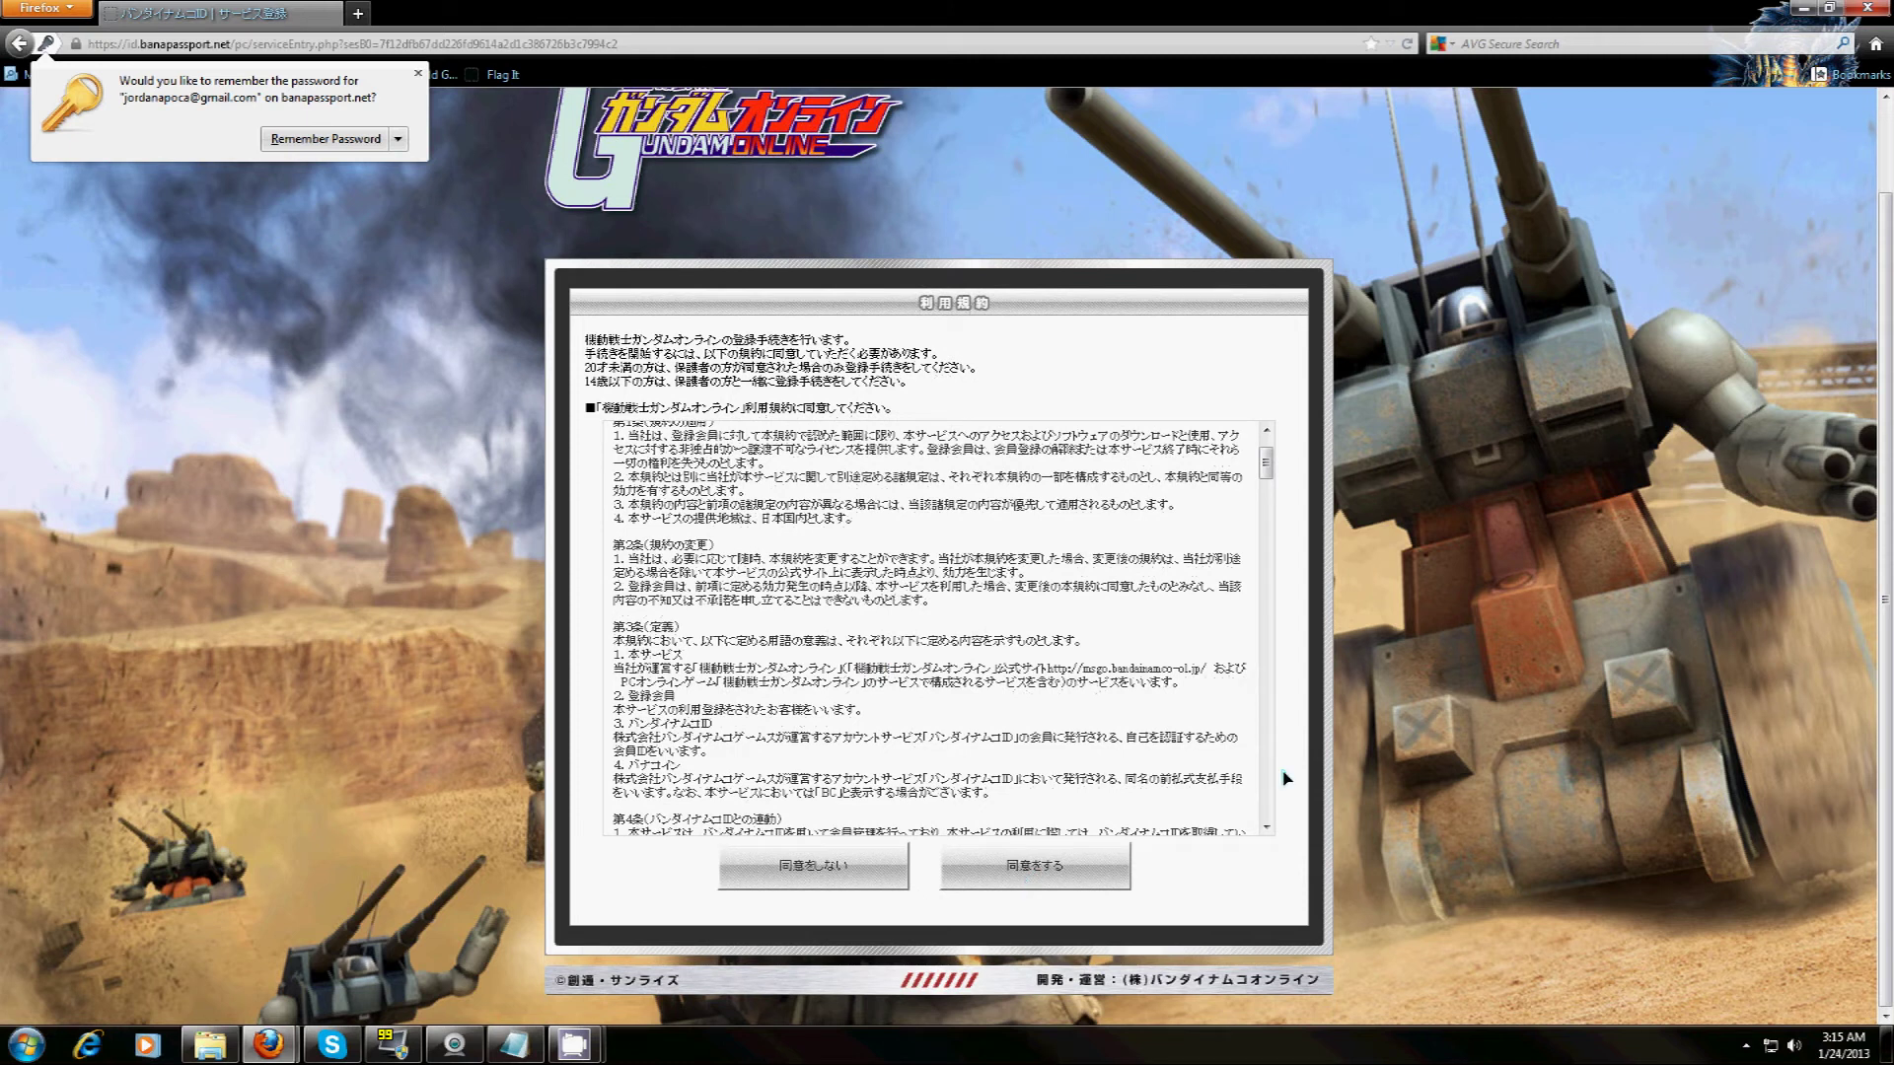
# Accept the Gundam Online terms of service and dismiss the registration confirmation notice.
pyautogui.click(1065, 880)
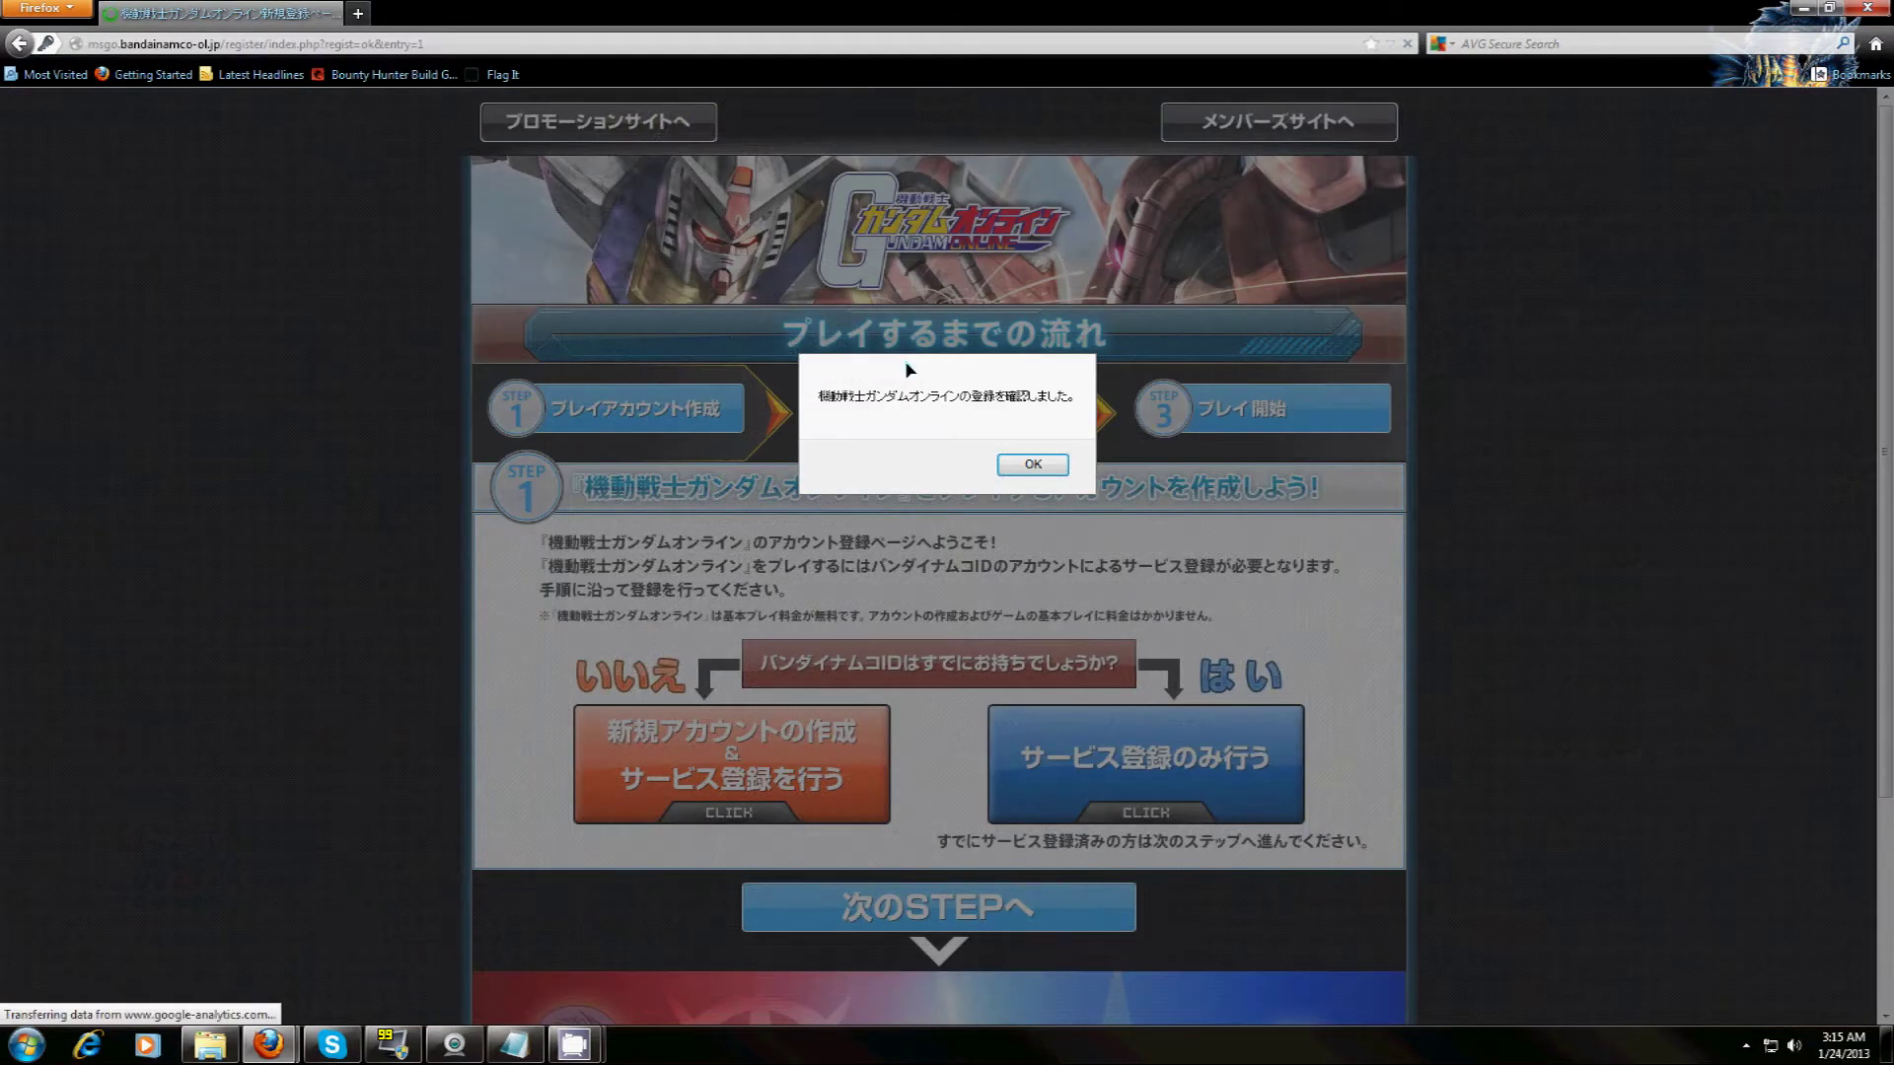
pyautogui.moveTo(850, 397); pyautogui.dragTo(1078, 401)
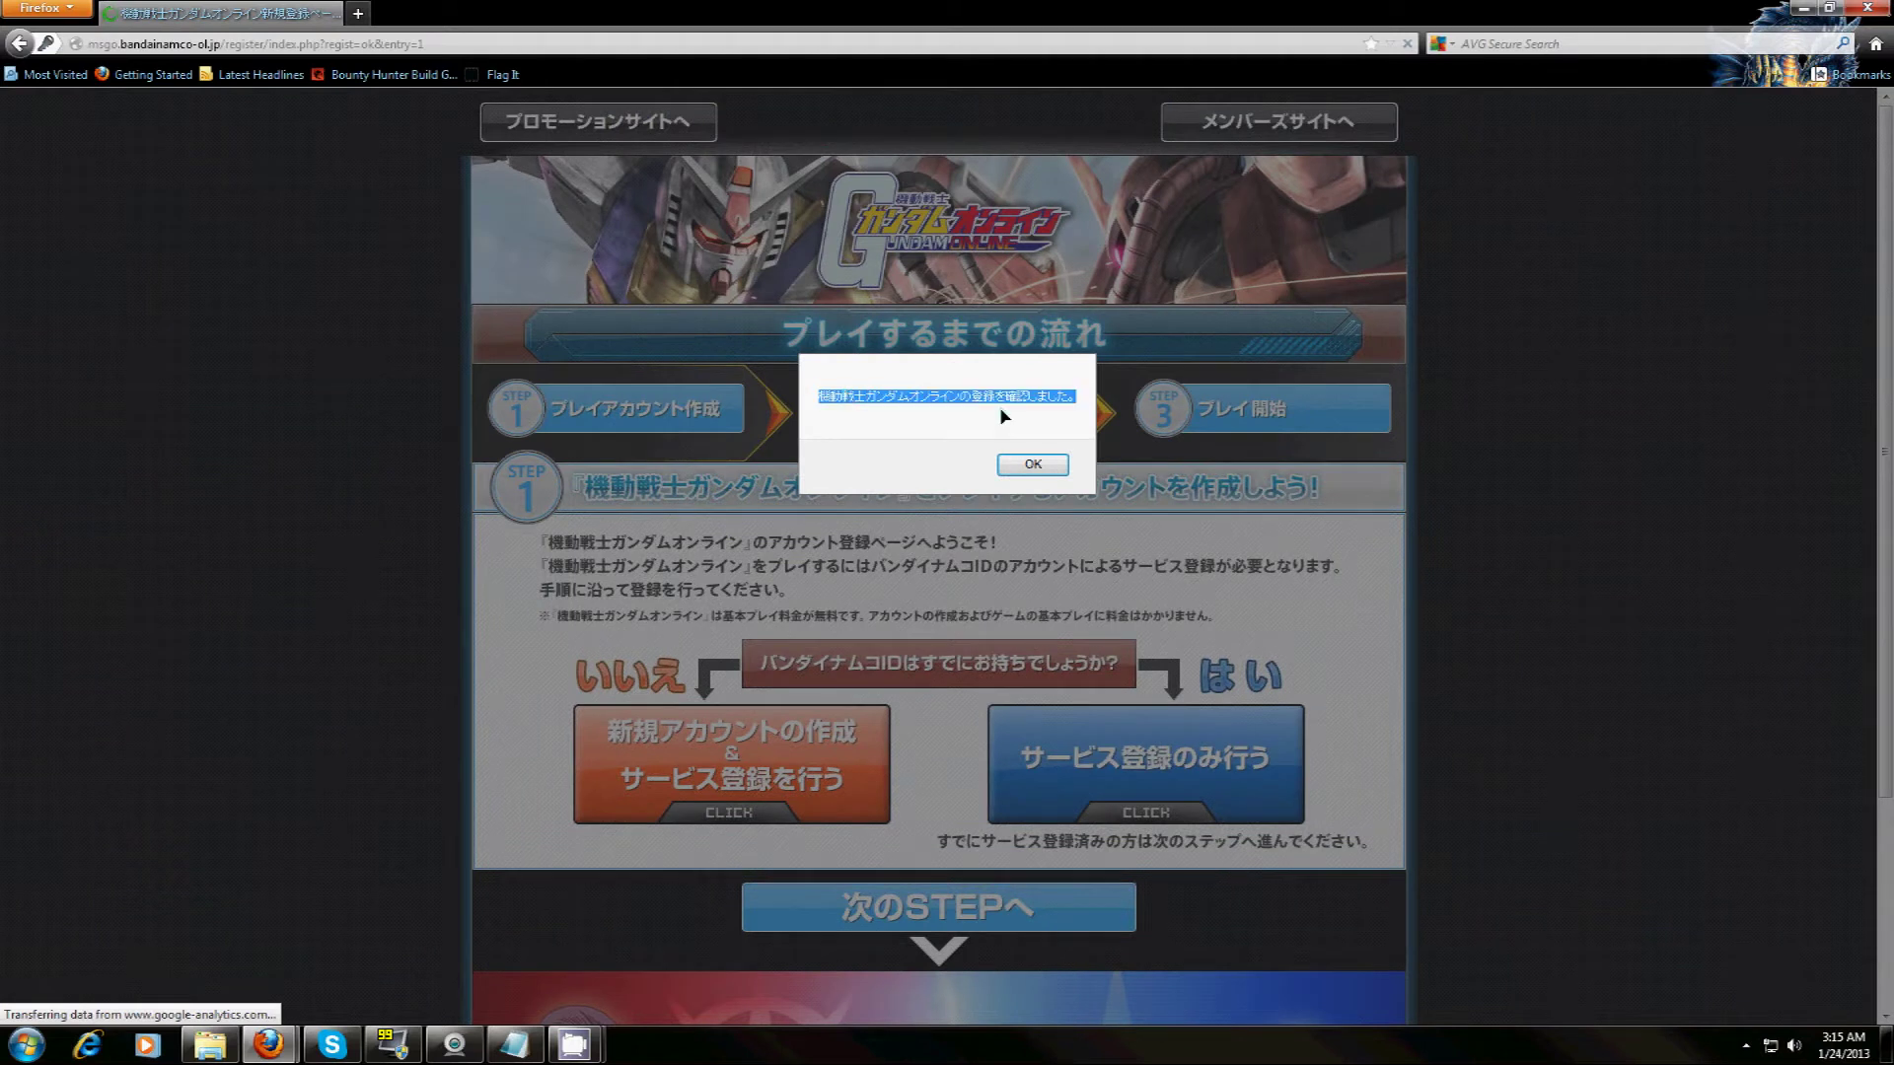
pyautogui.click(1031, 466)
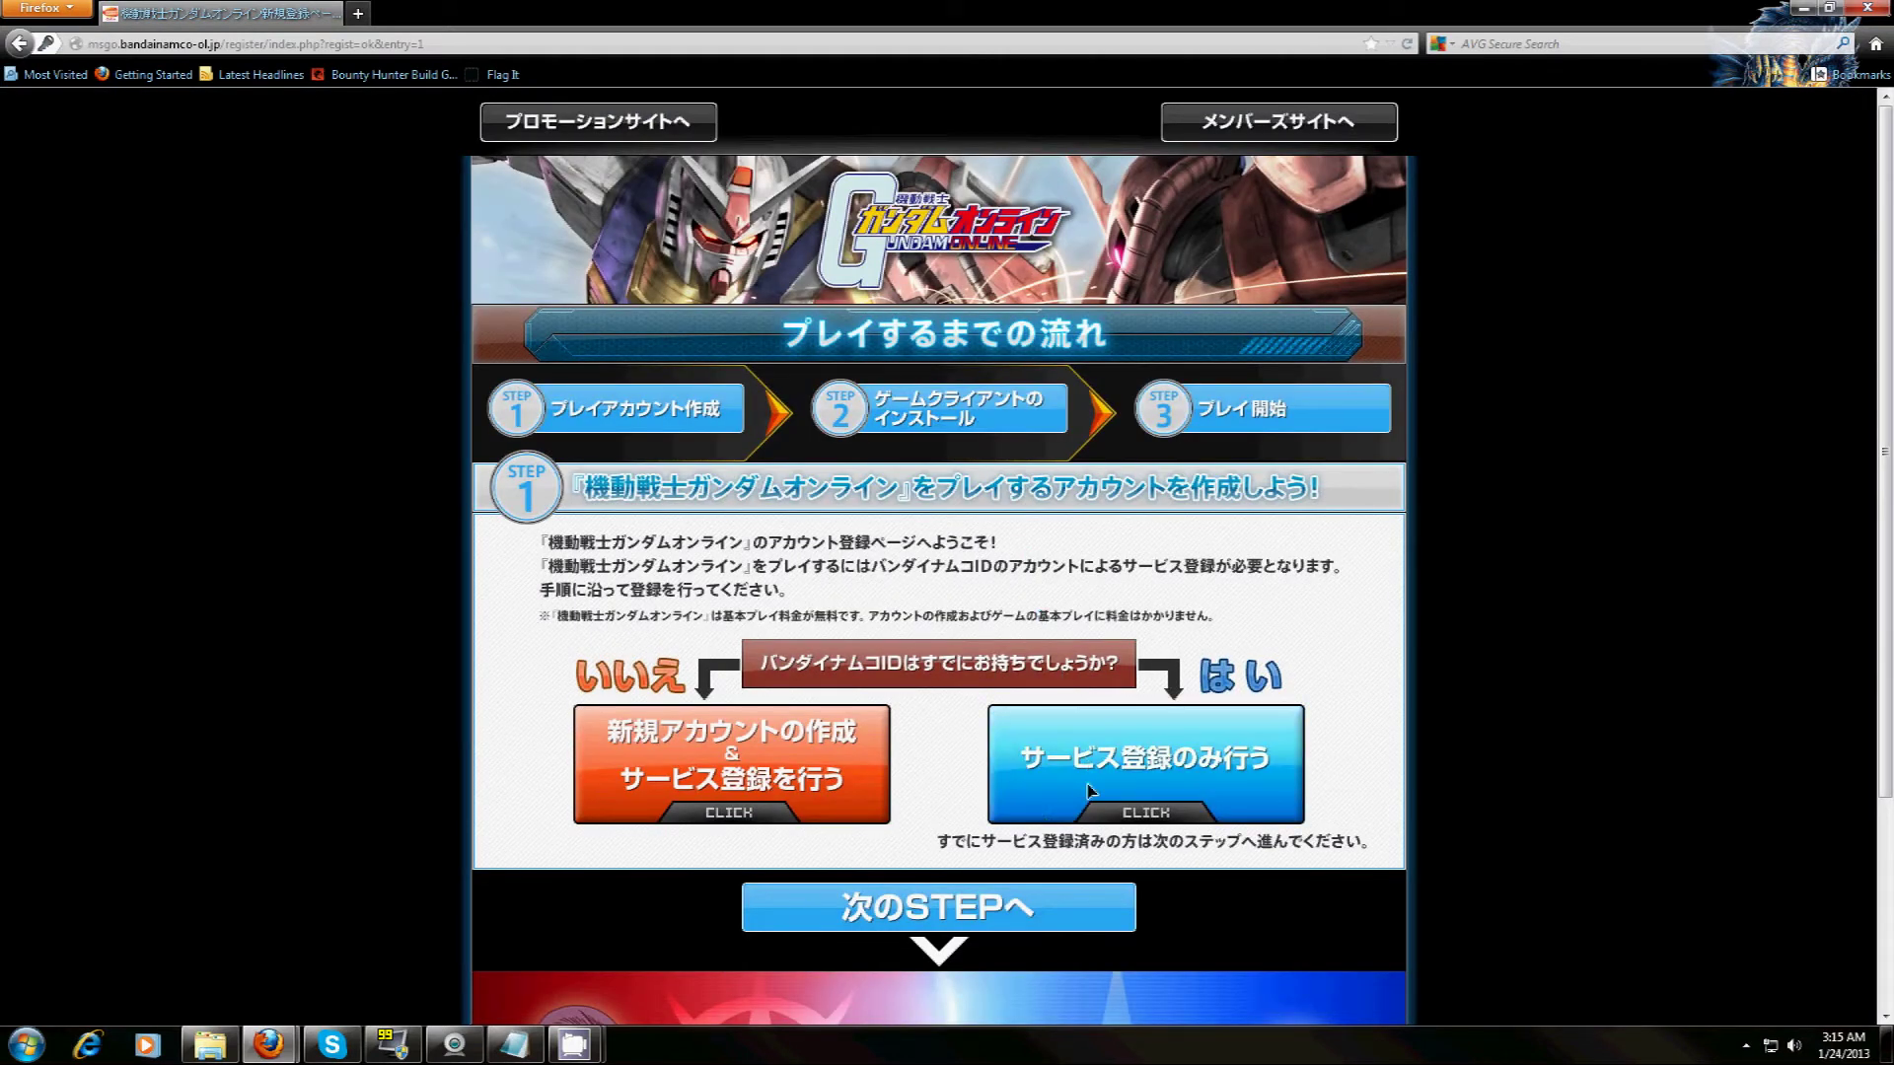
pyautogui.scroll(-3, 1161, 633)
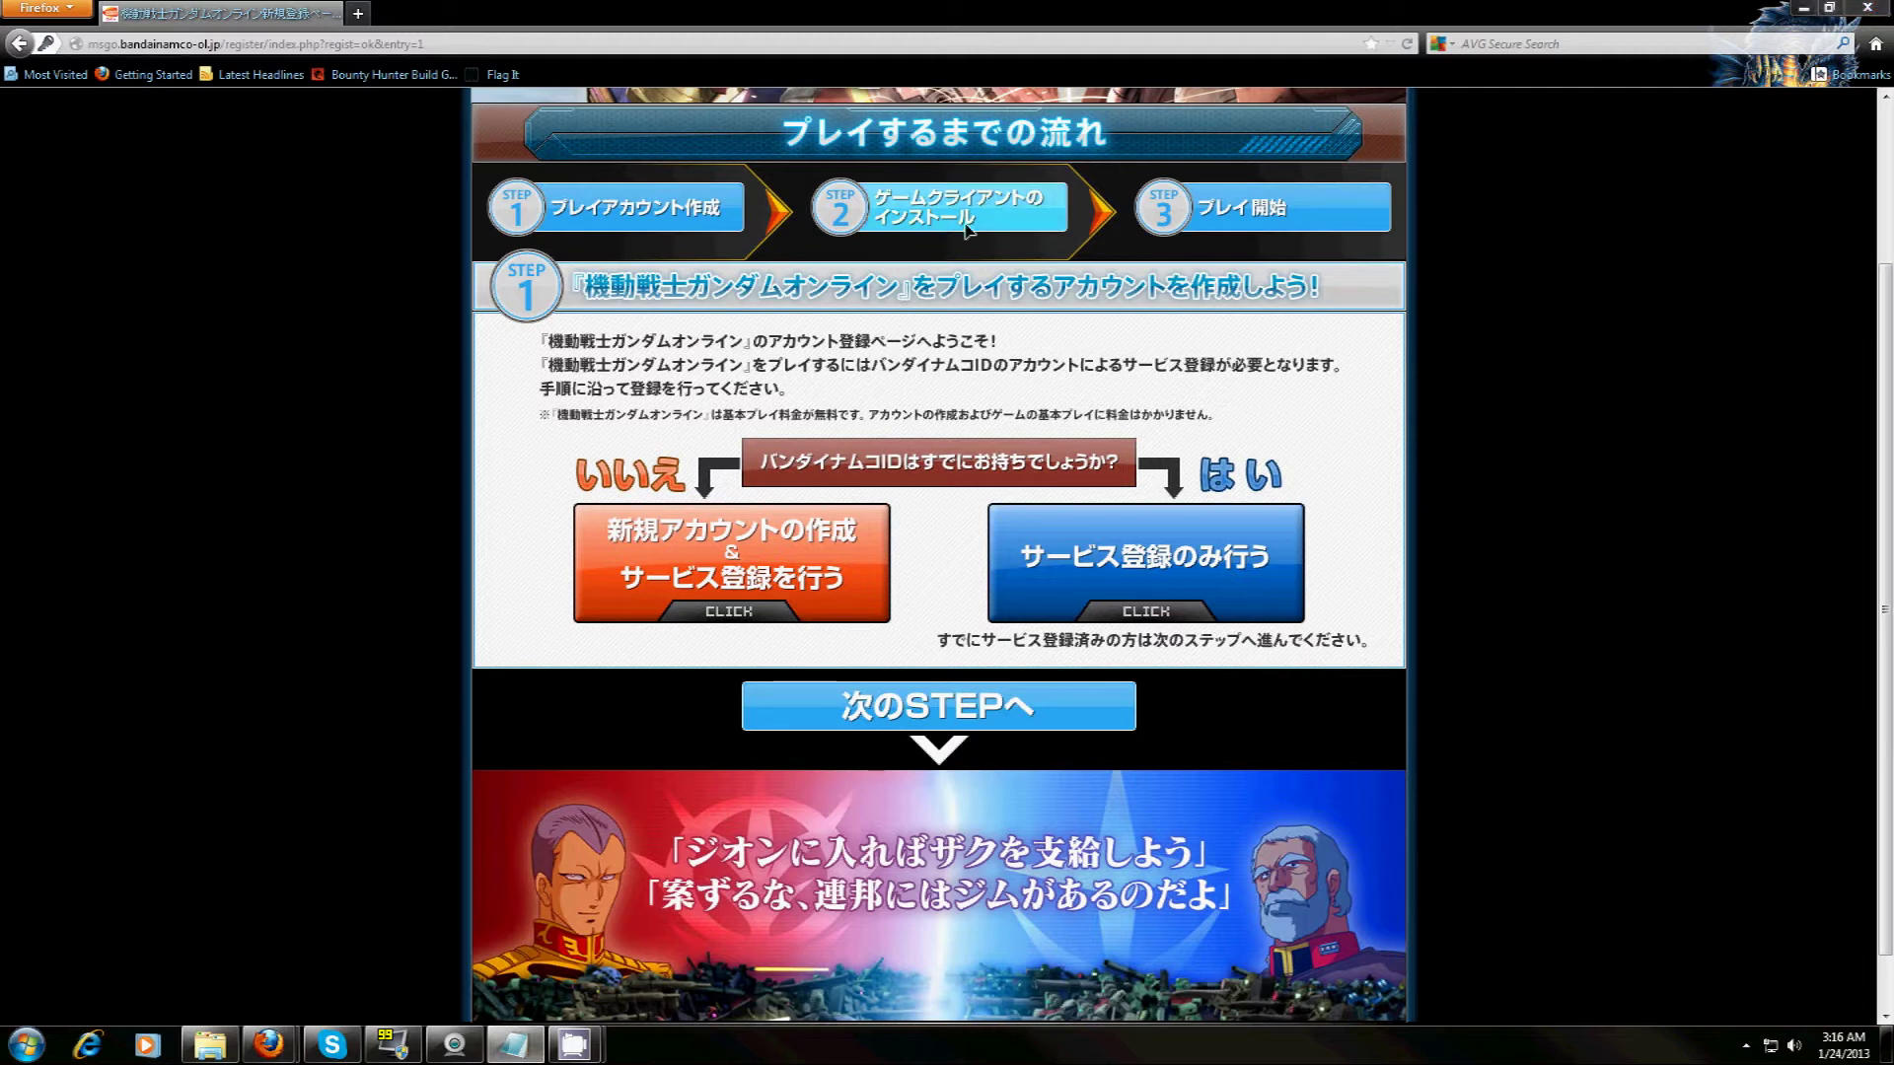
# Go to the pasted bno_starter.exe launcher download address.
pyautogui.click(853, 46)
pyautogui.write('http://launcher.bandainamco-ol.jp/launcher/release/bno_starter.exe')
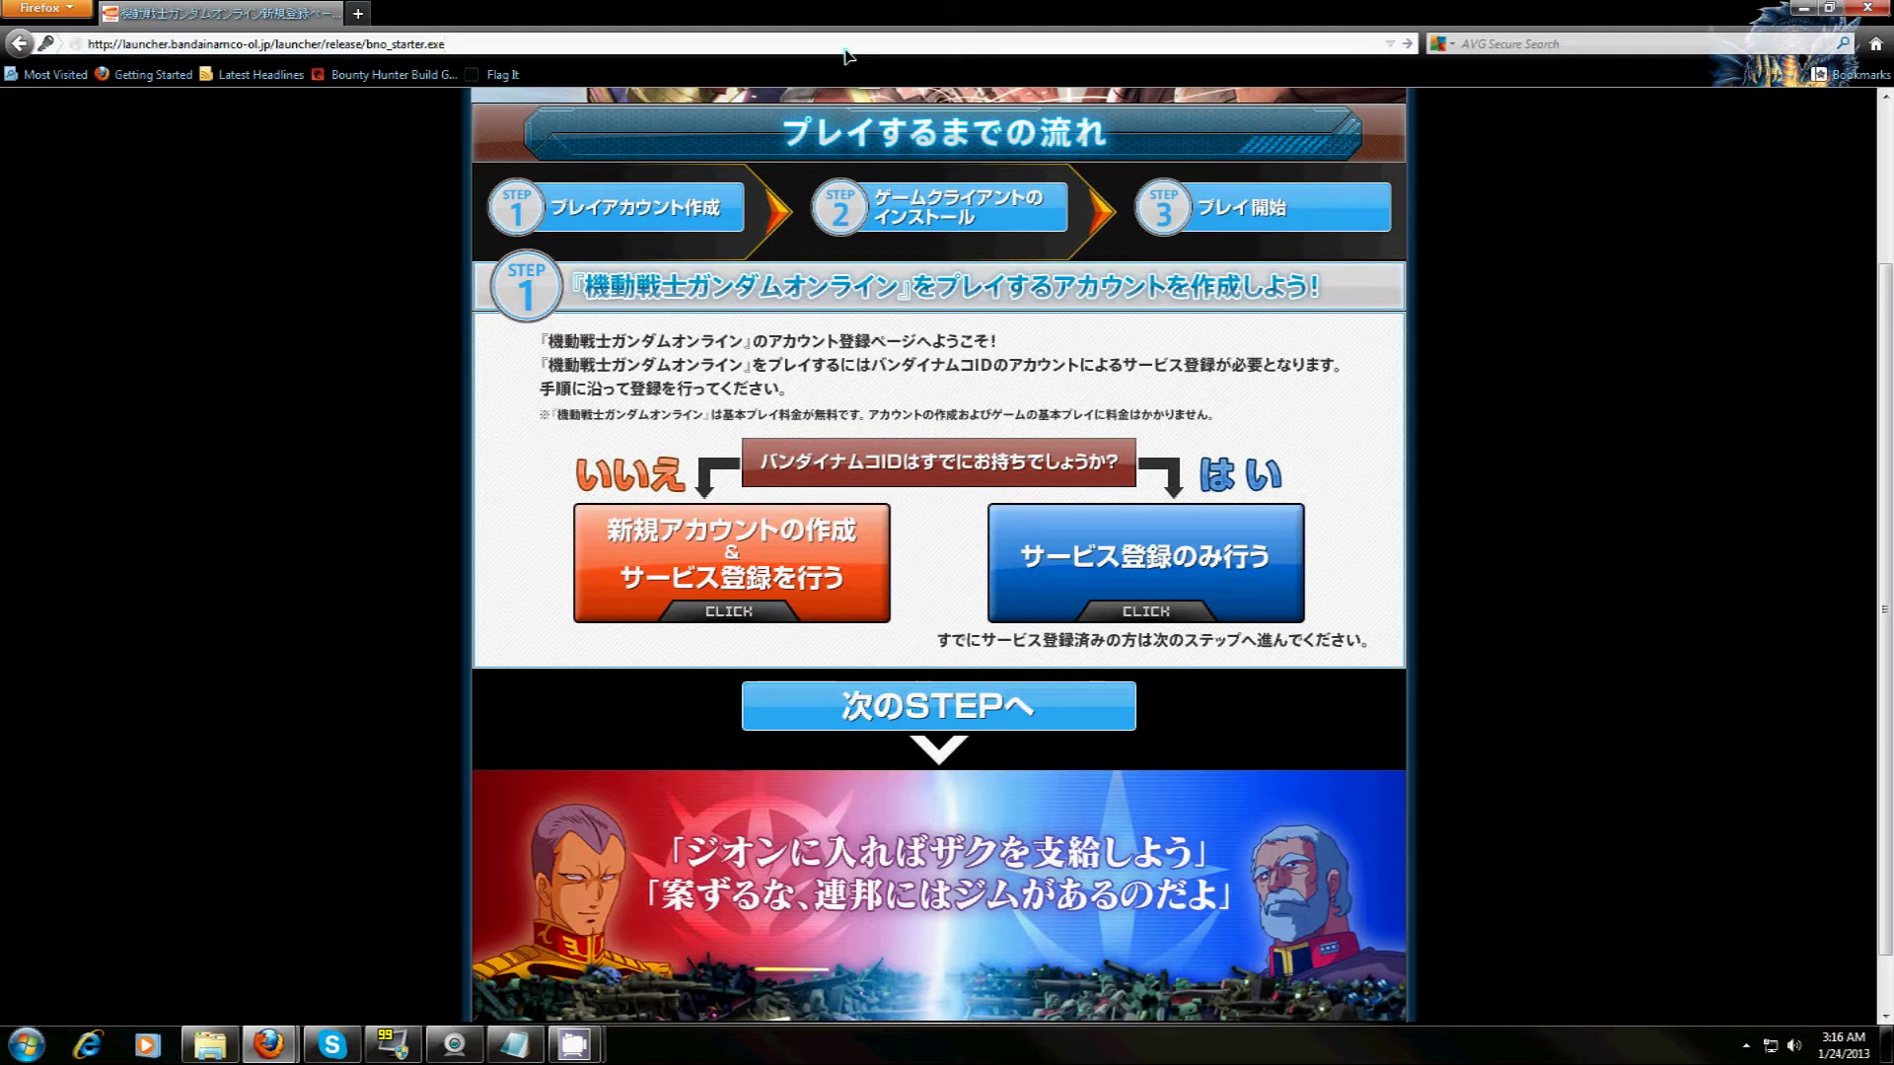
pyautogui.press('Return')
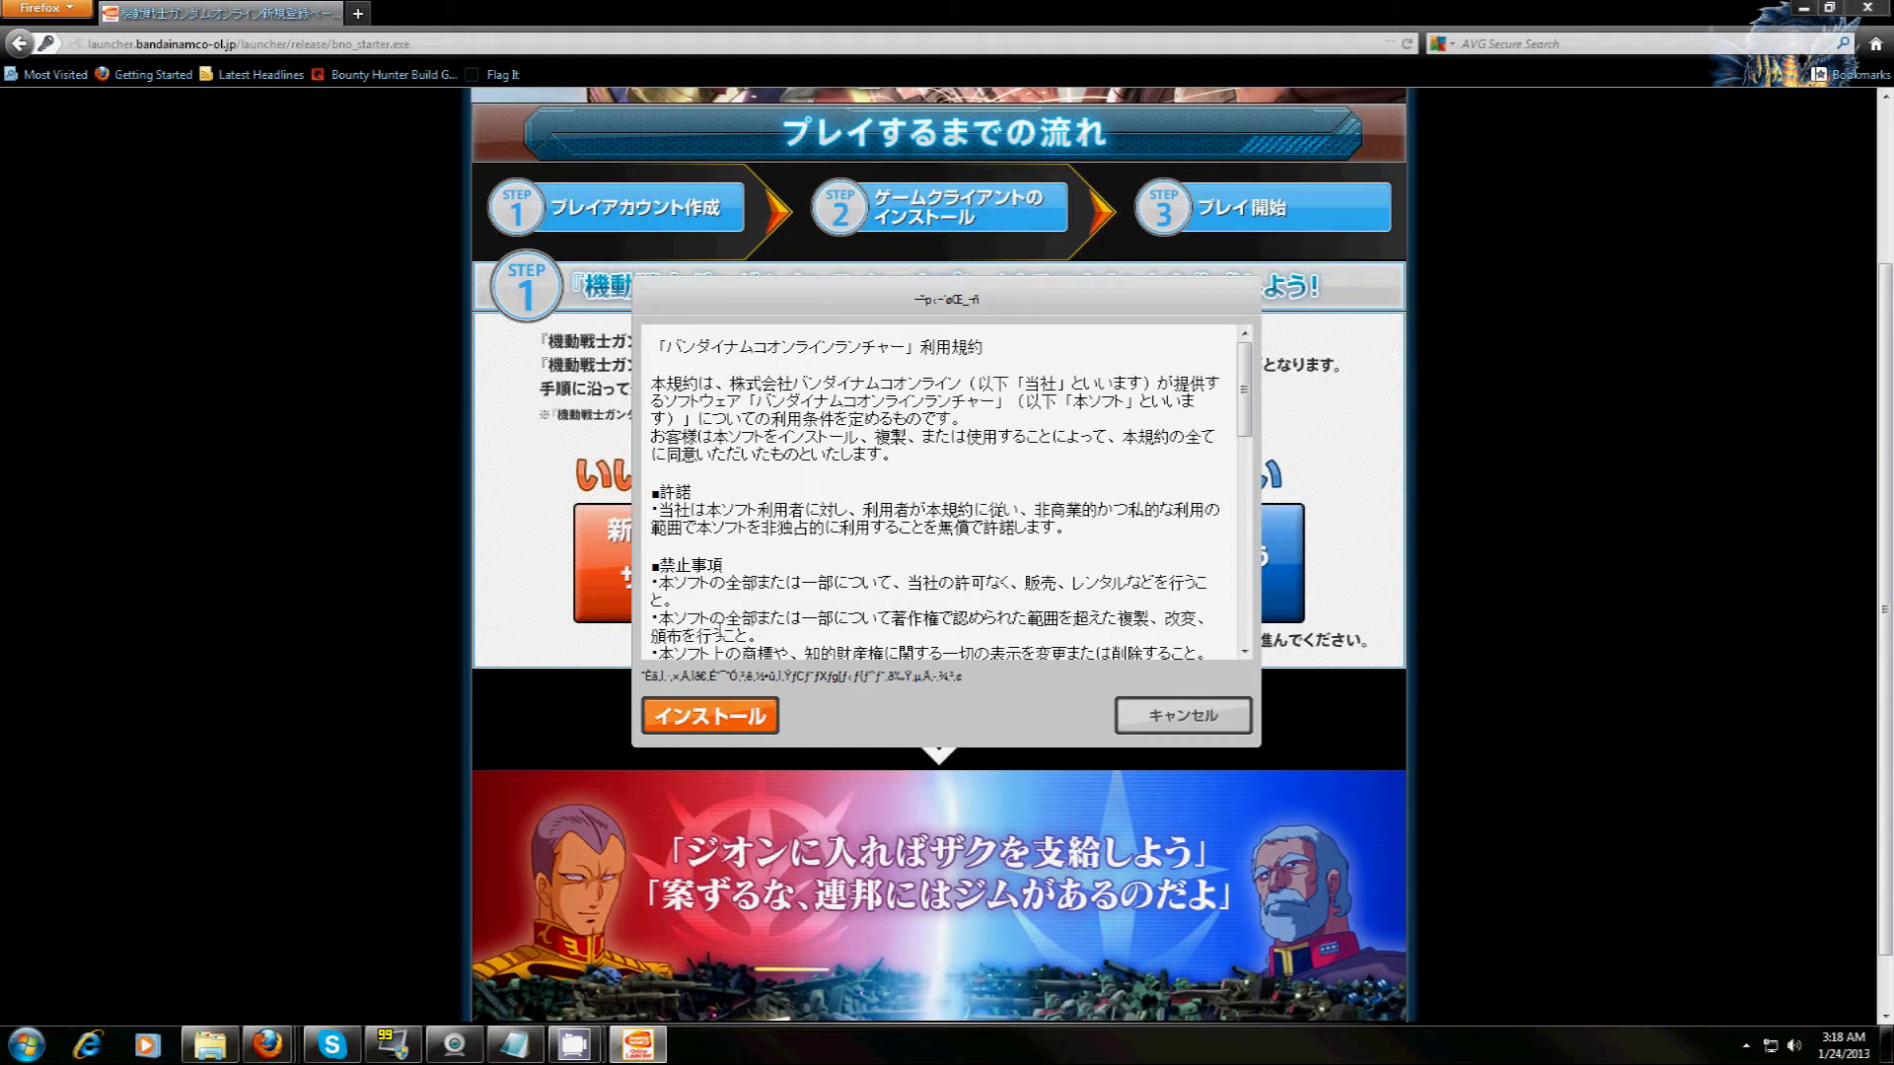
# Agree to the launcher terms and install it into the Tutorial folder.
pyautogui.click(722, 723)
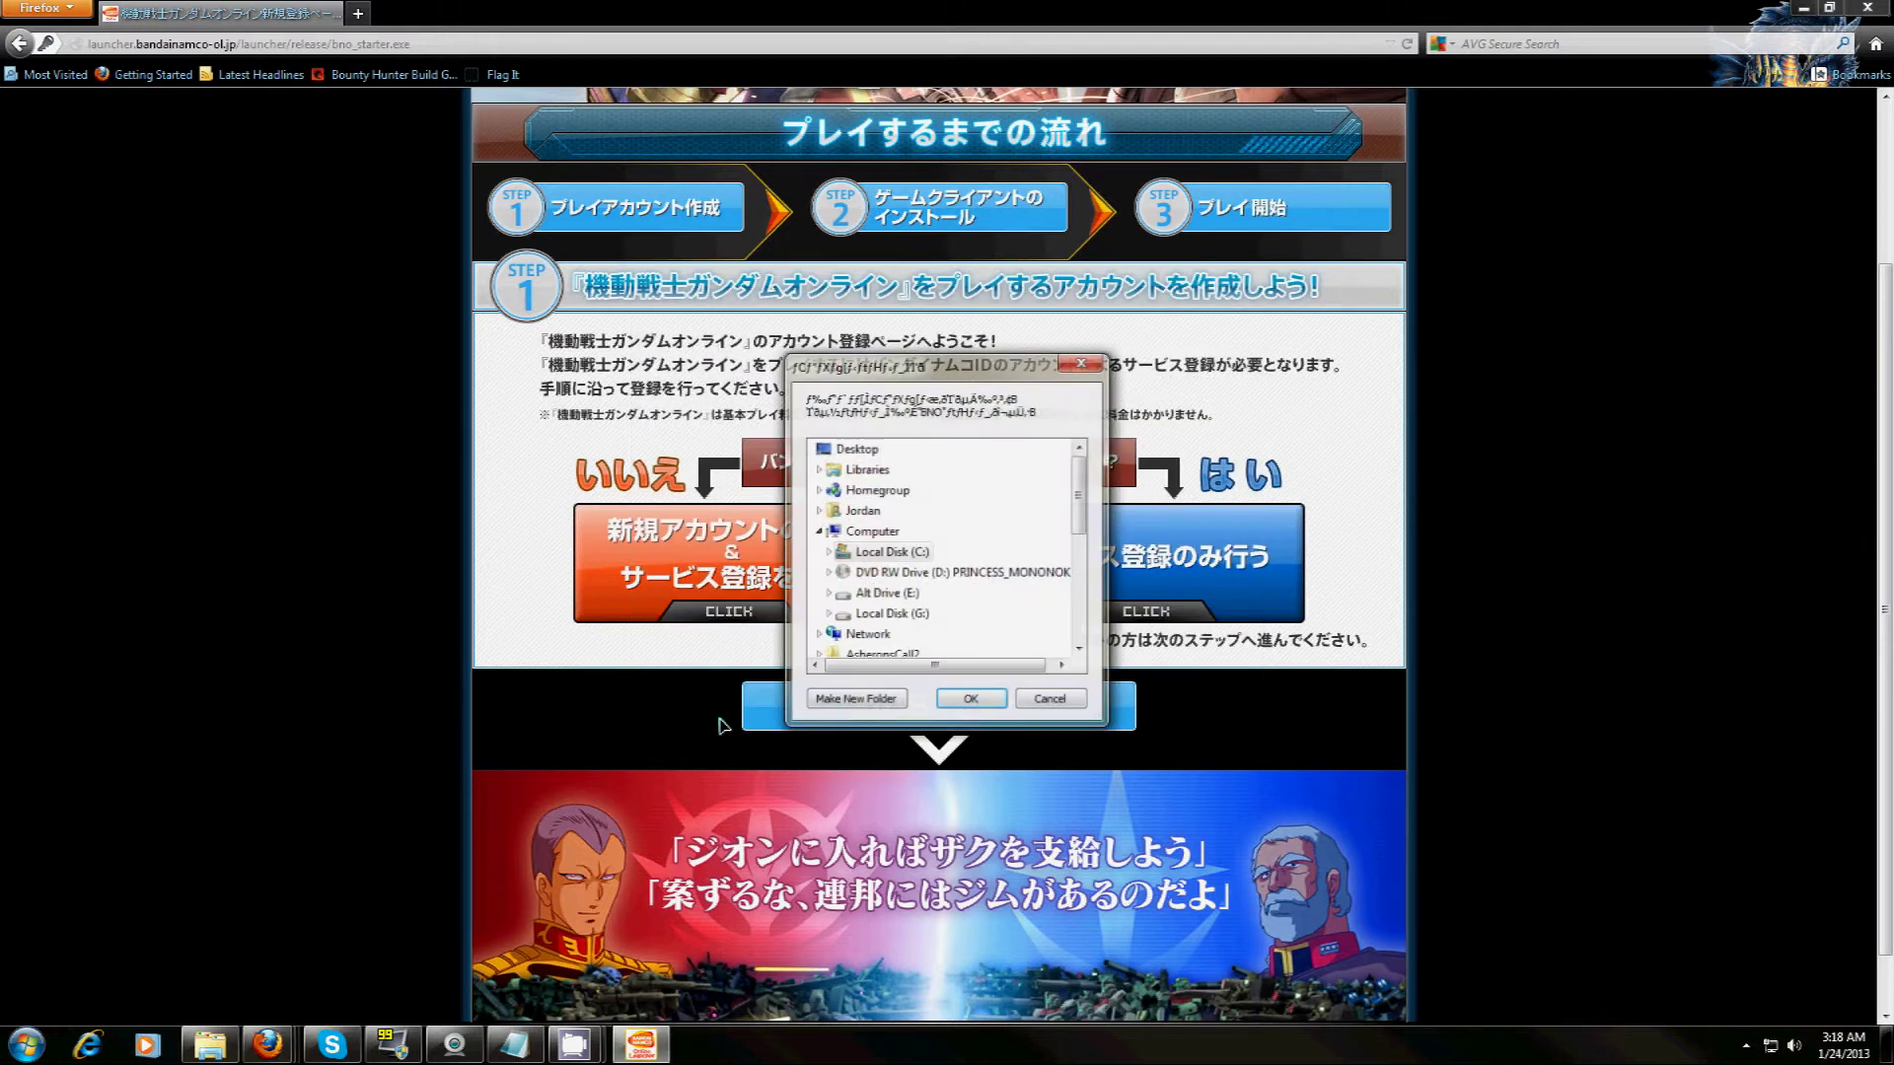
pyautogui.moveTo(1082, 495); pyautogui.dragTo(1085, 615)
pyautogui.click(865, 614)
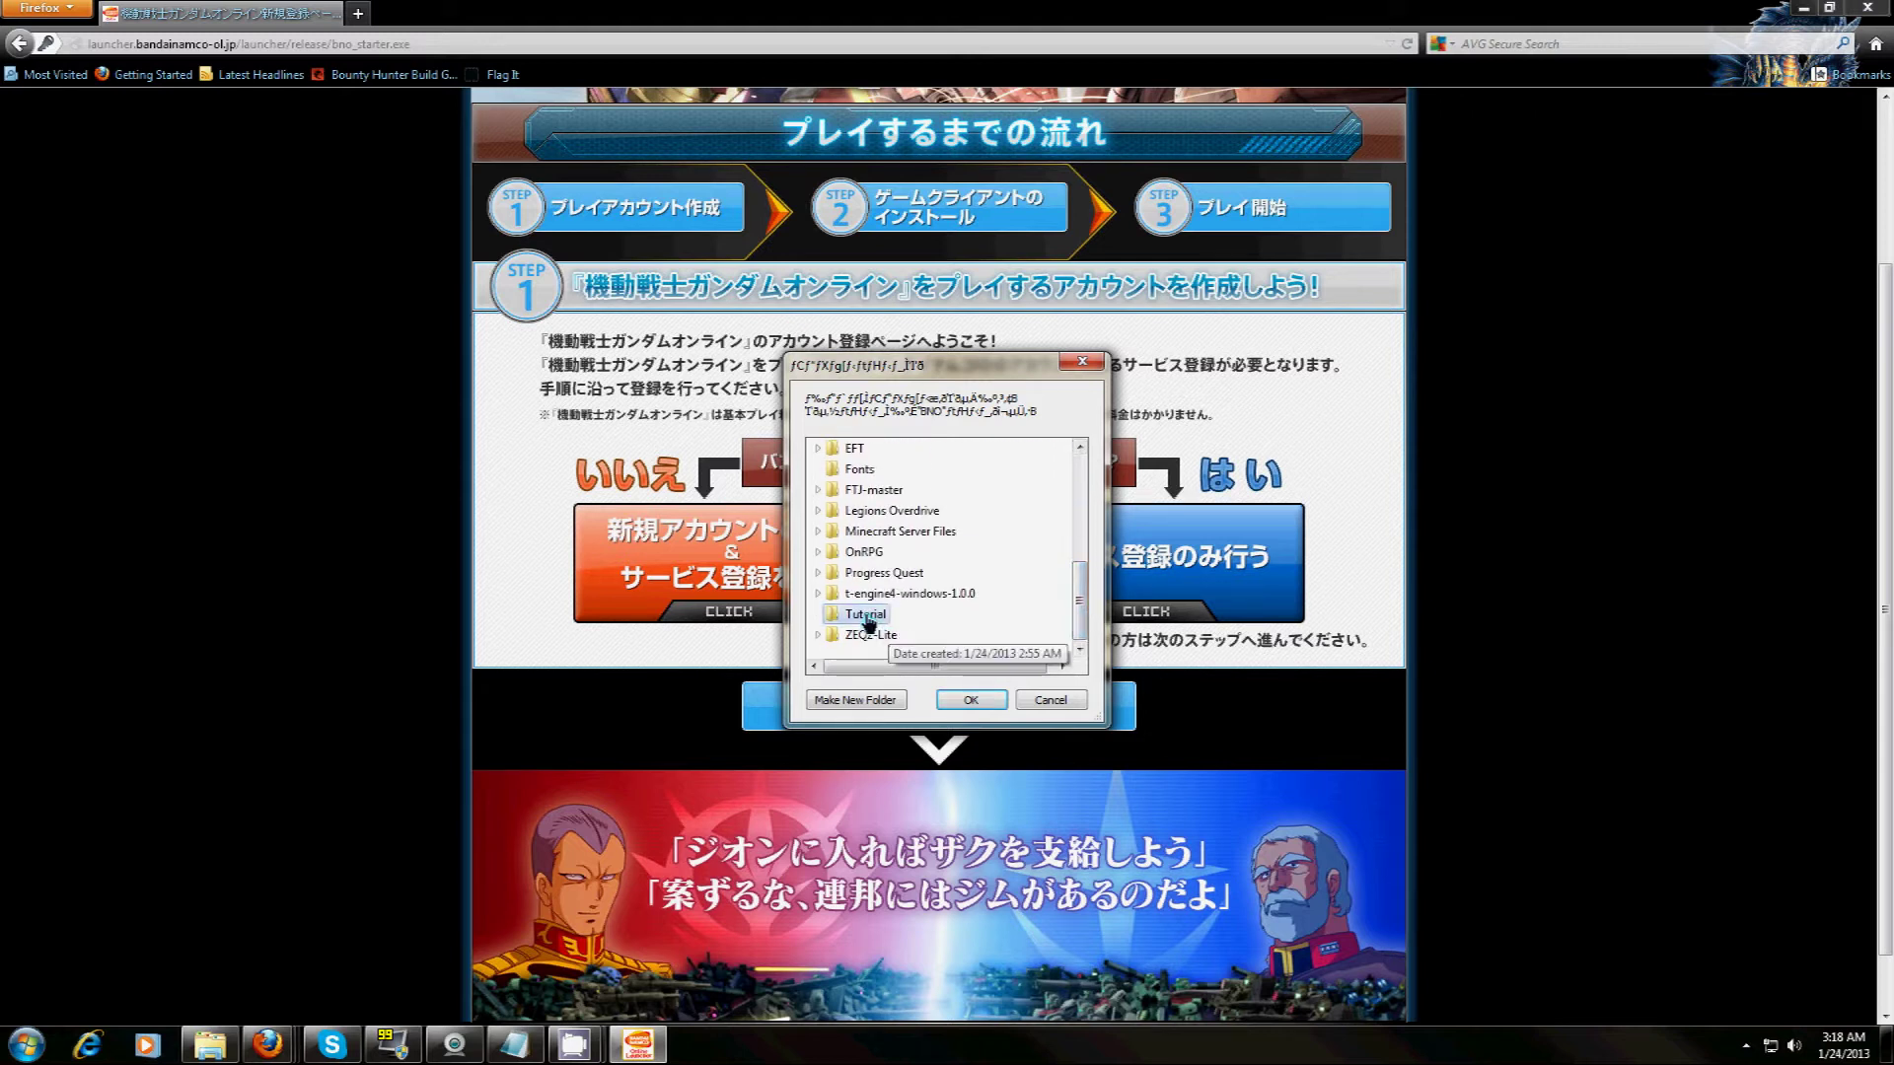
pyautogui.click(973, 700)
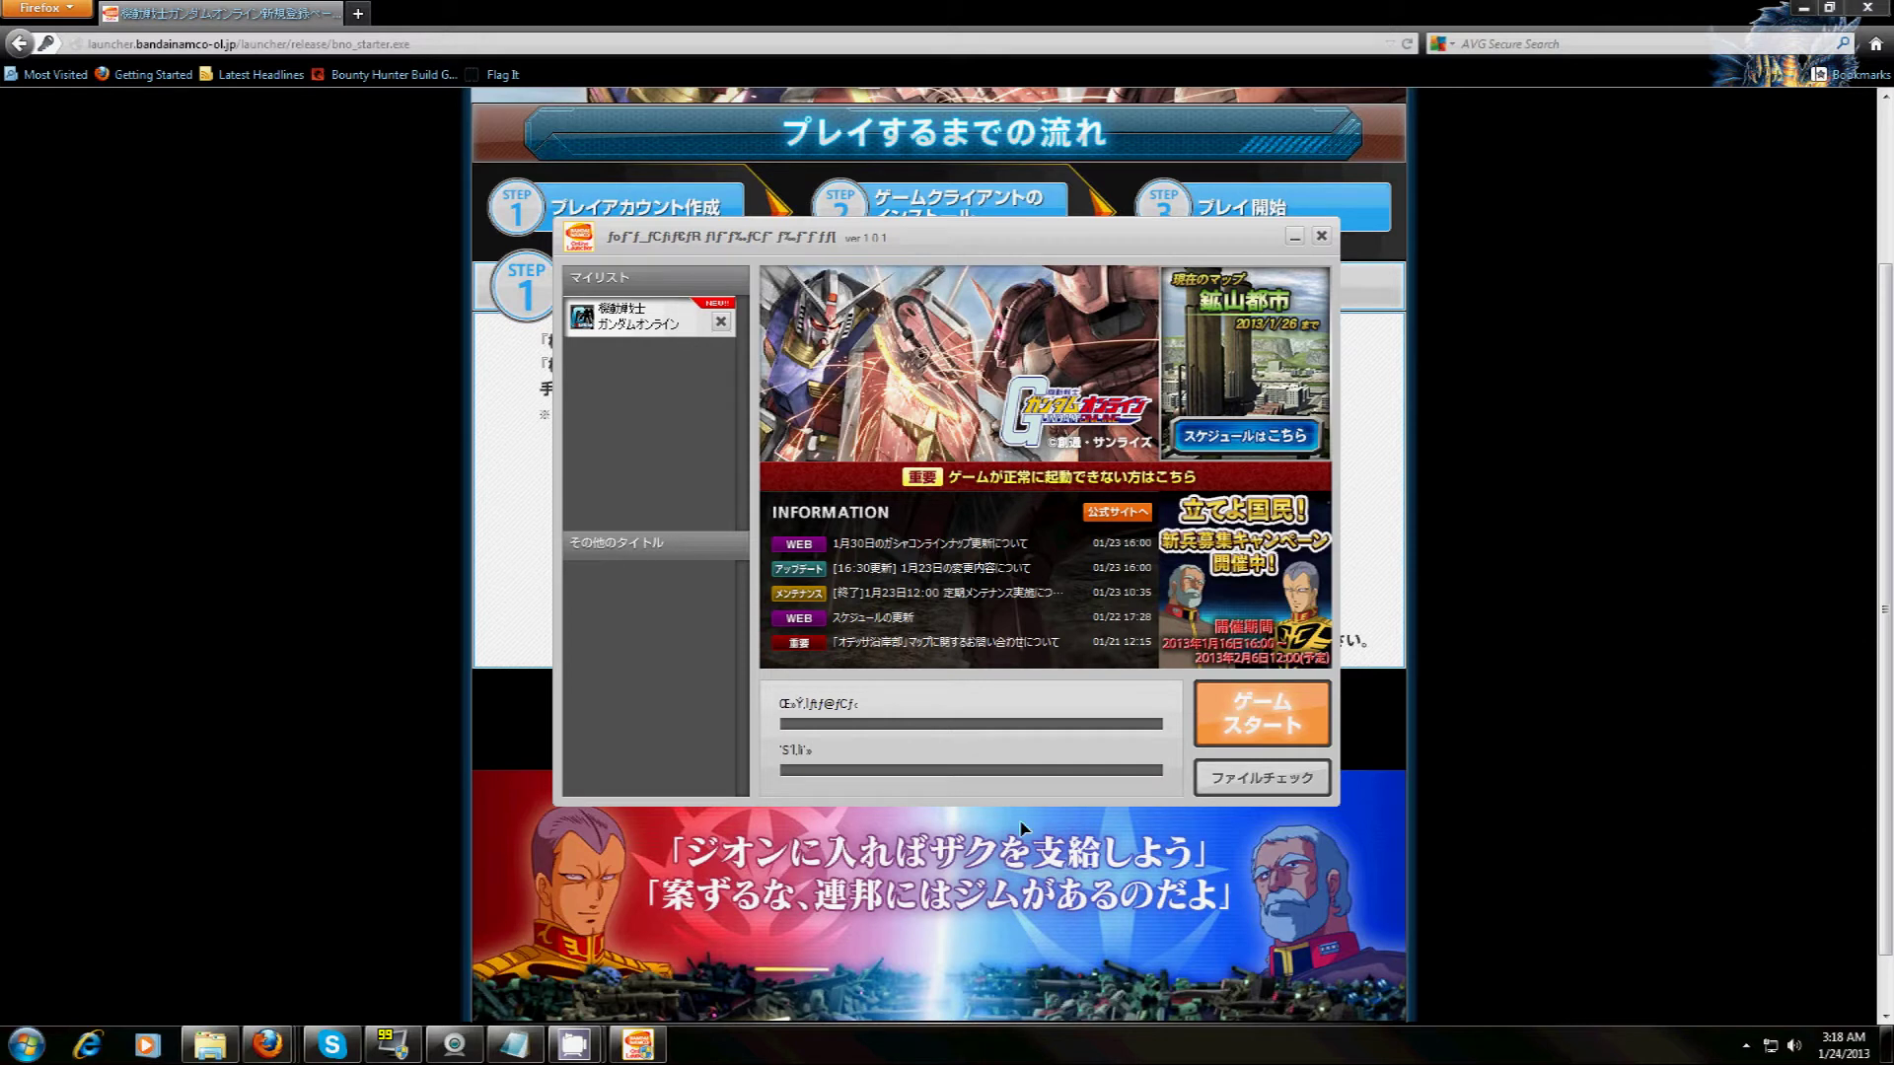
pyautogui.click(981, 588)
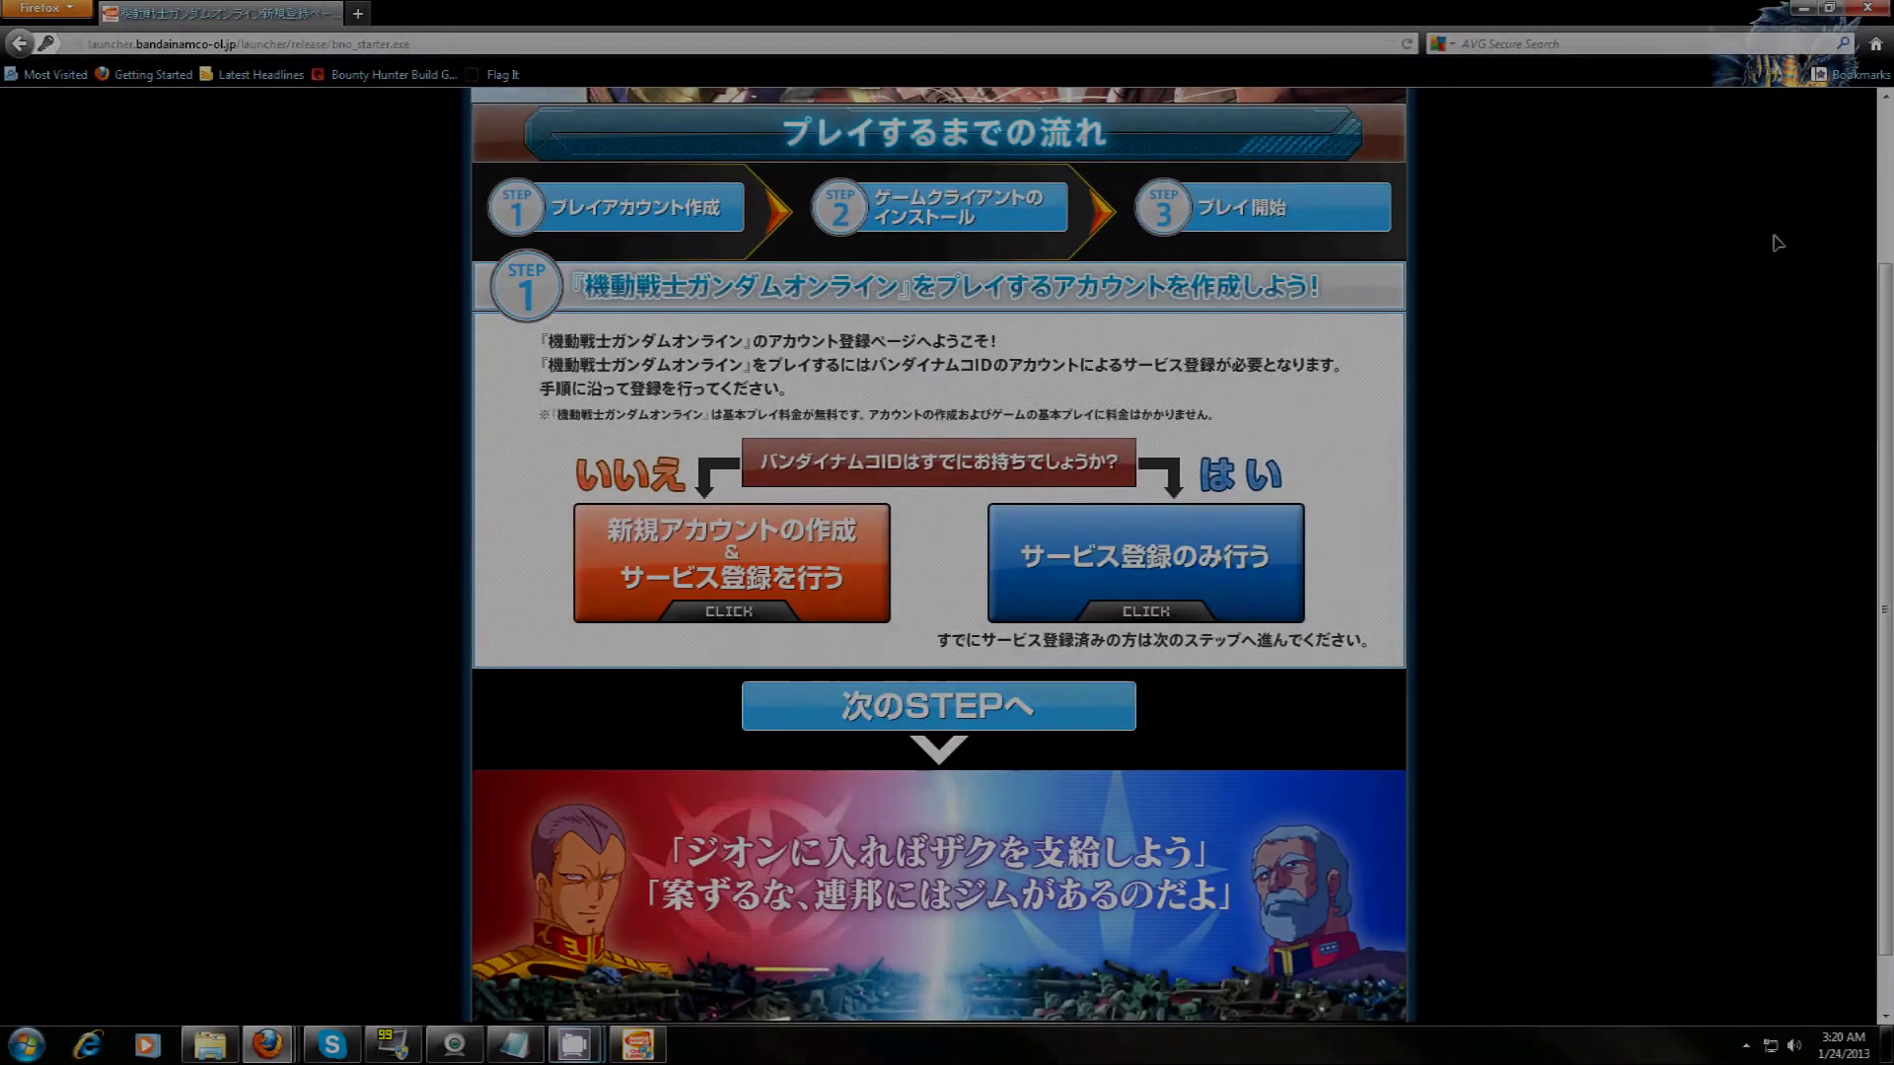
pyautogui.click(638, 1044)
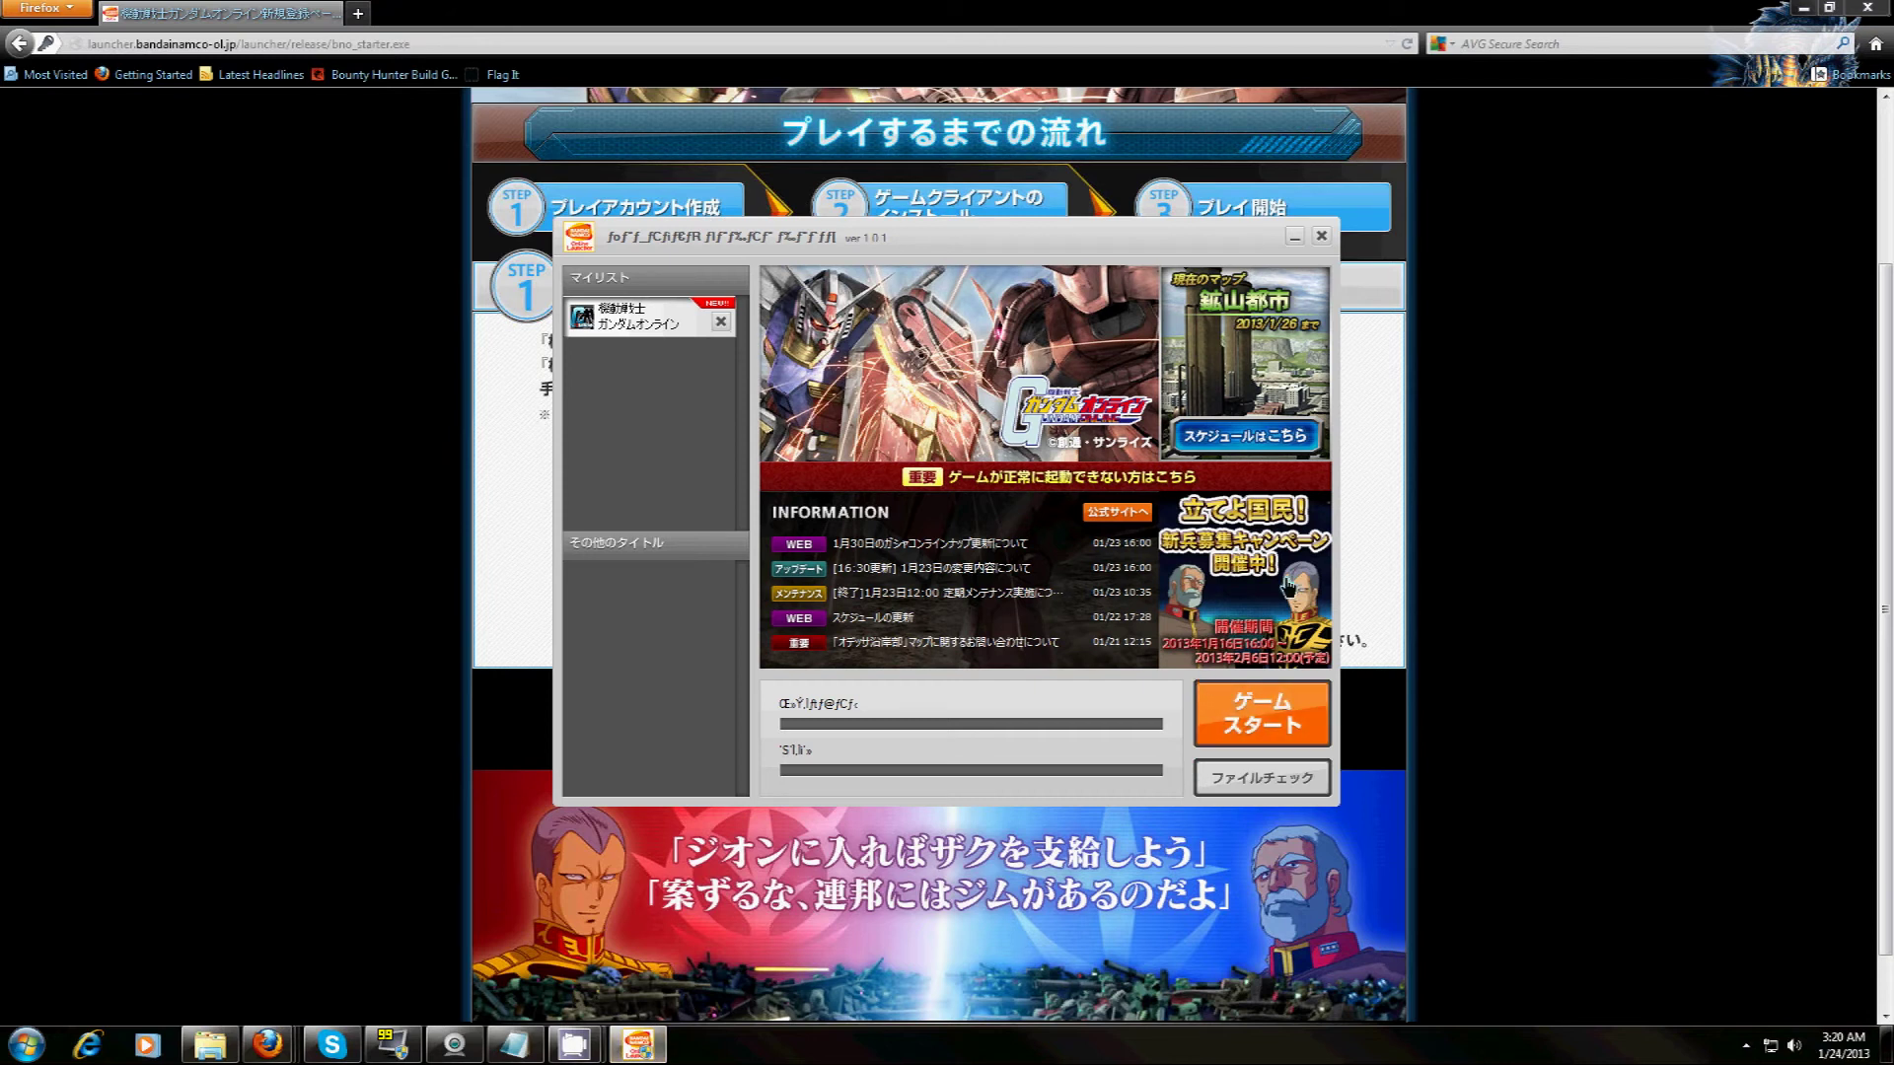
pyautogui.click(1226, 713)
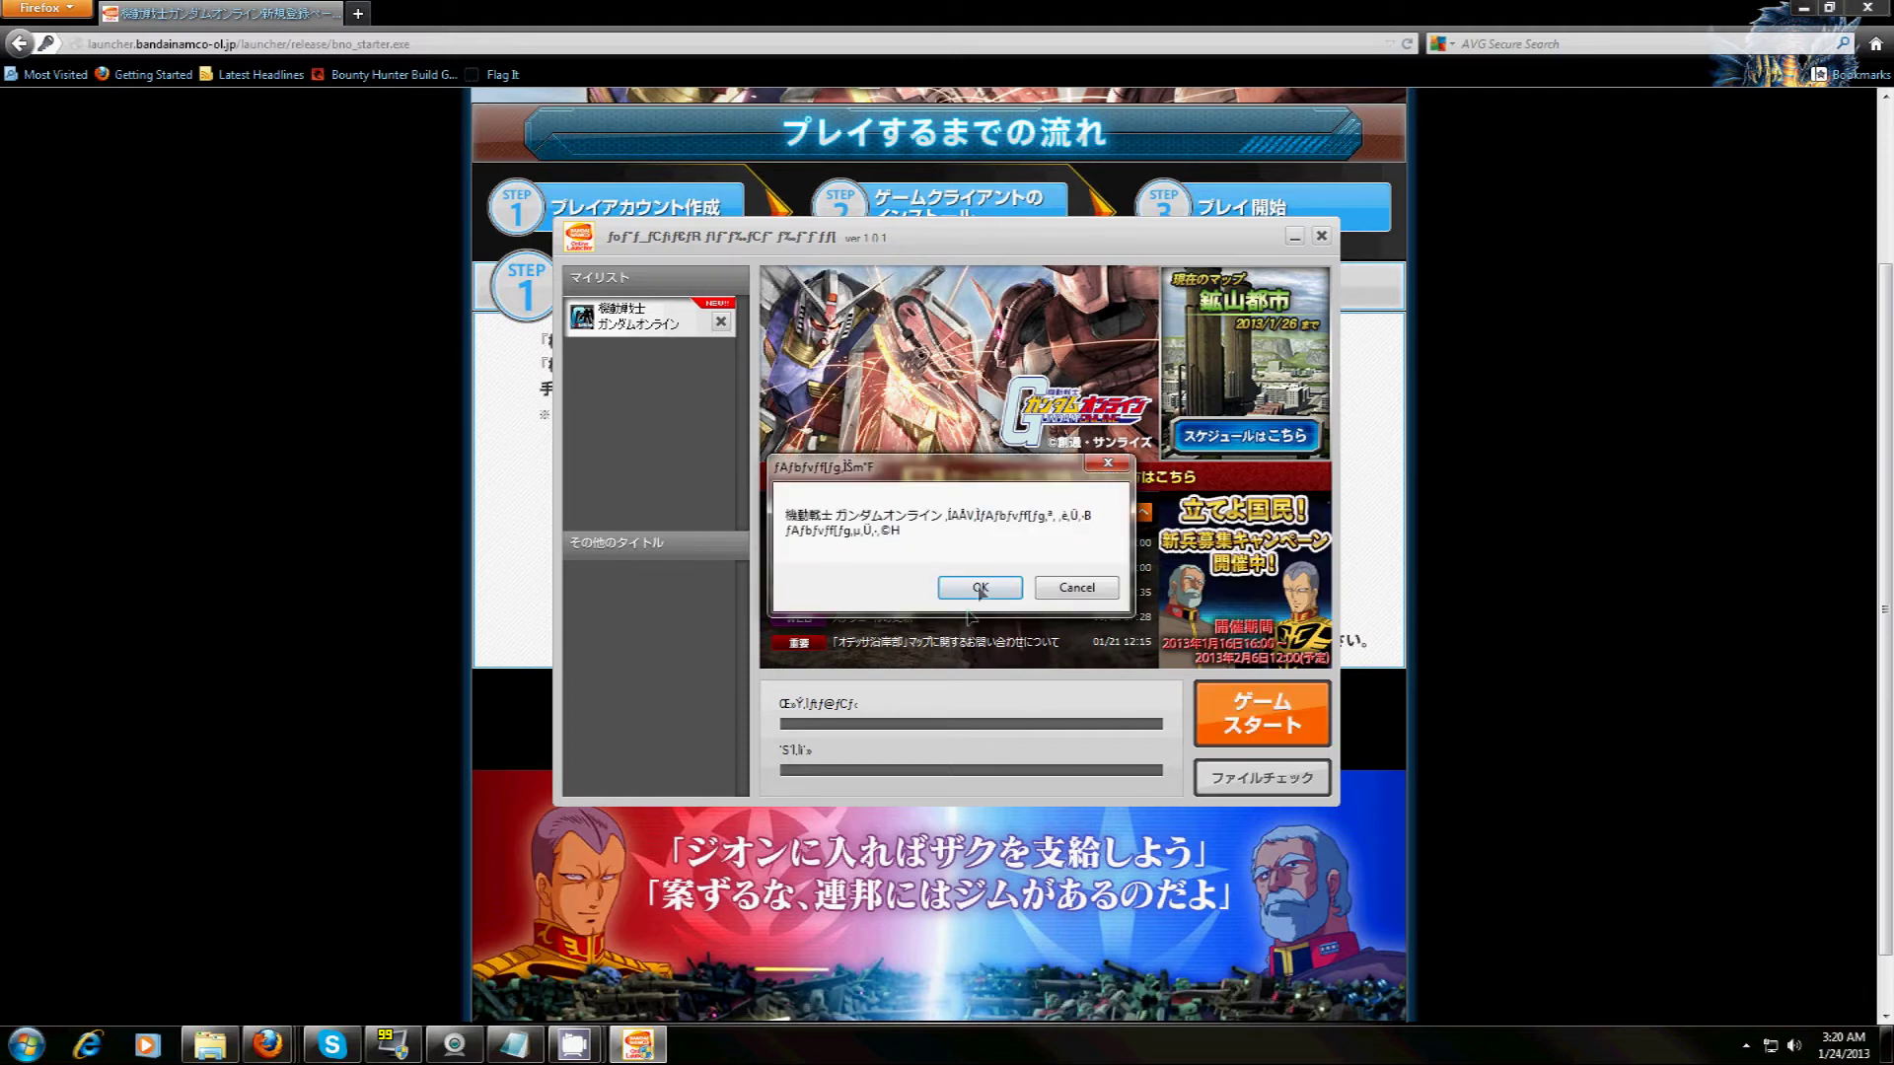
pyautogui.click(980, 590)
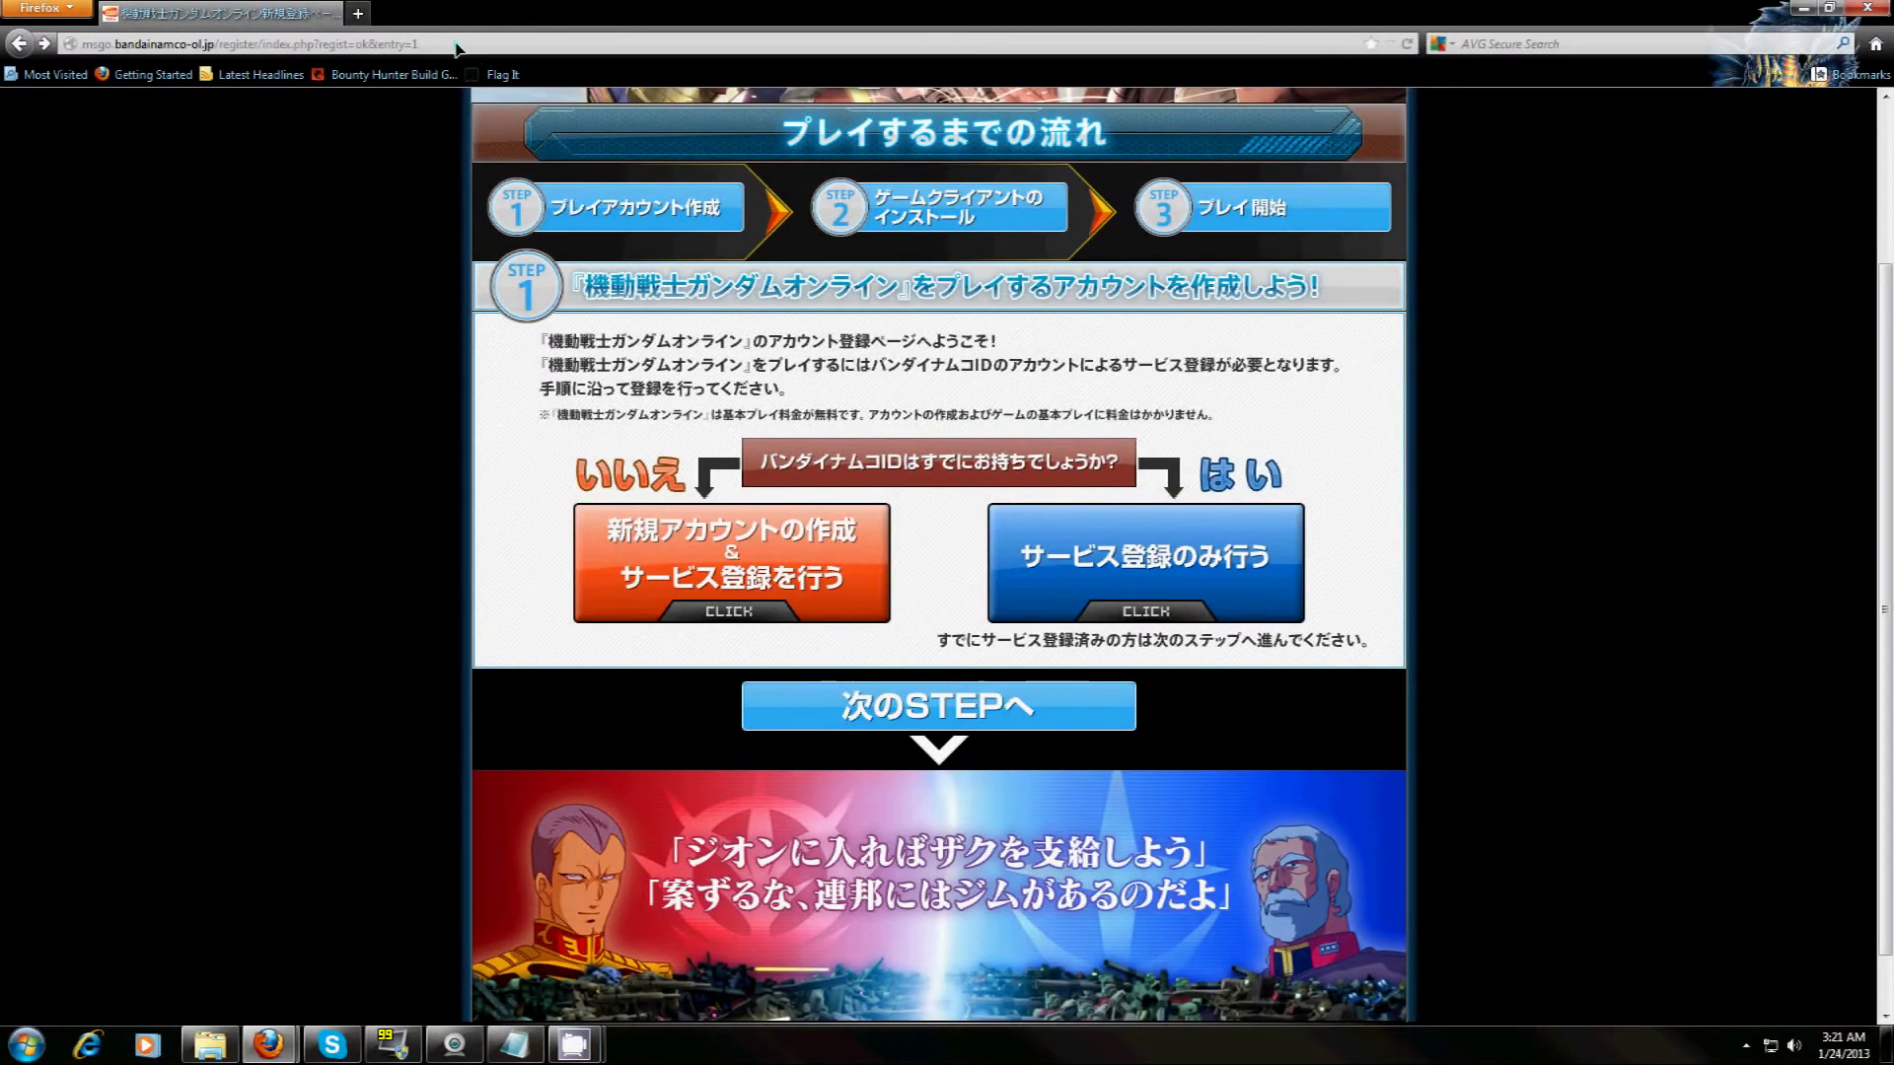
pyautogui.click(457, 47)
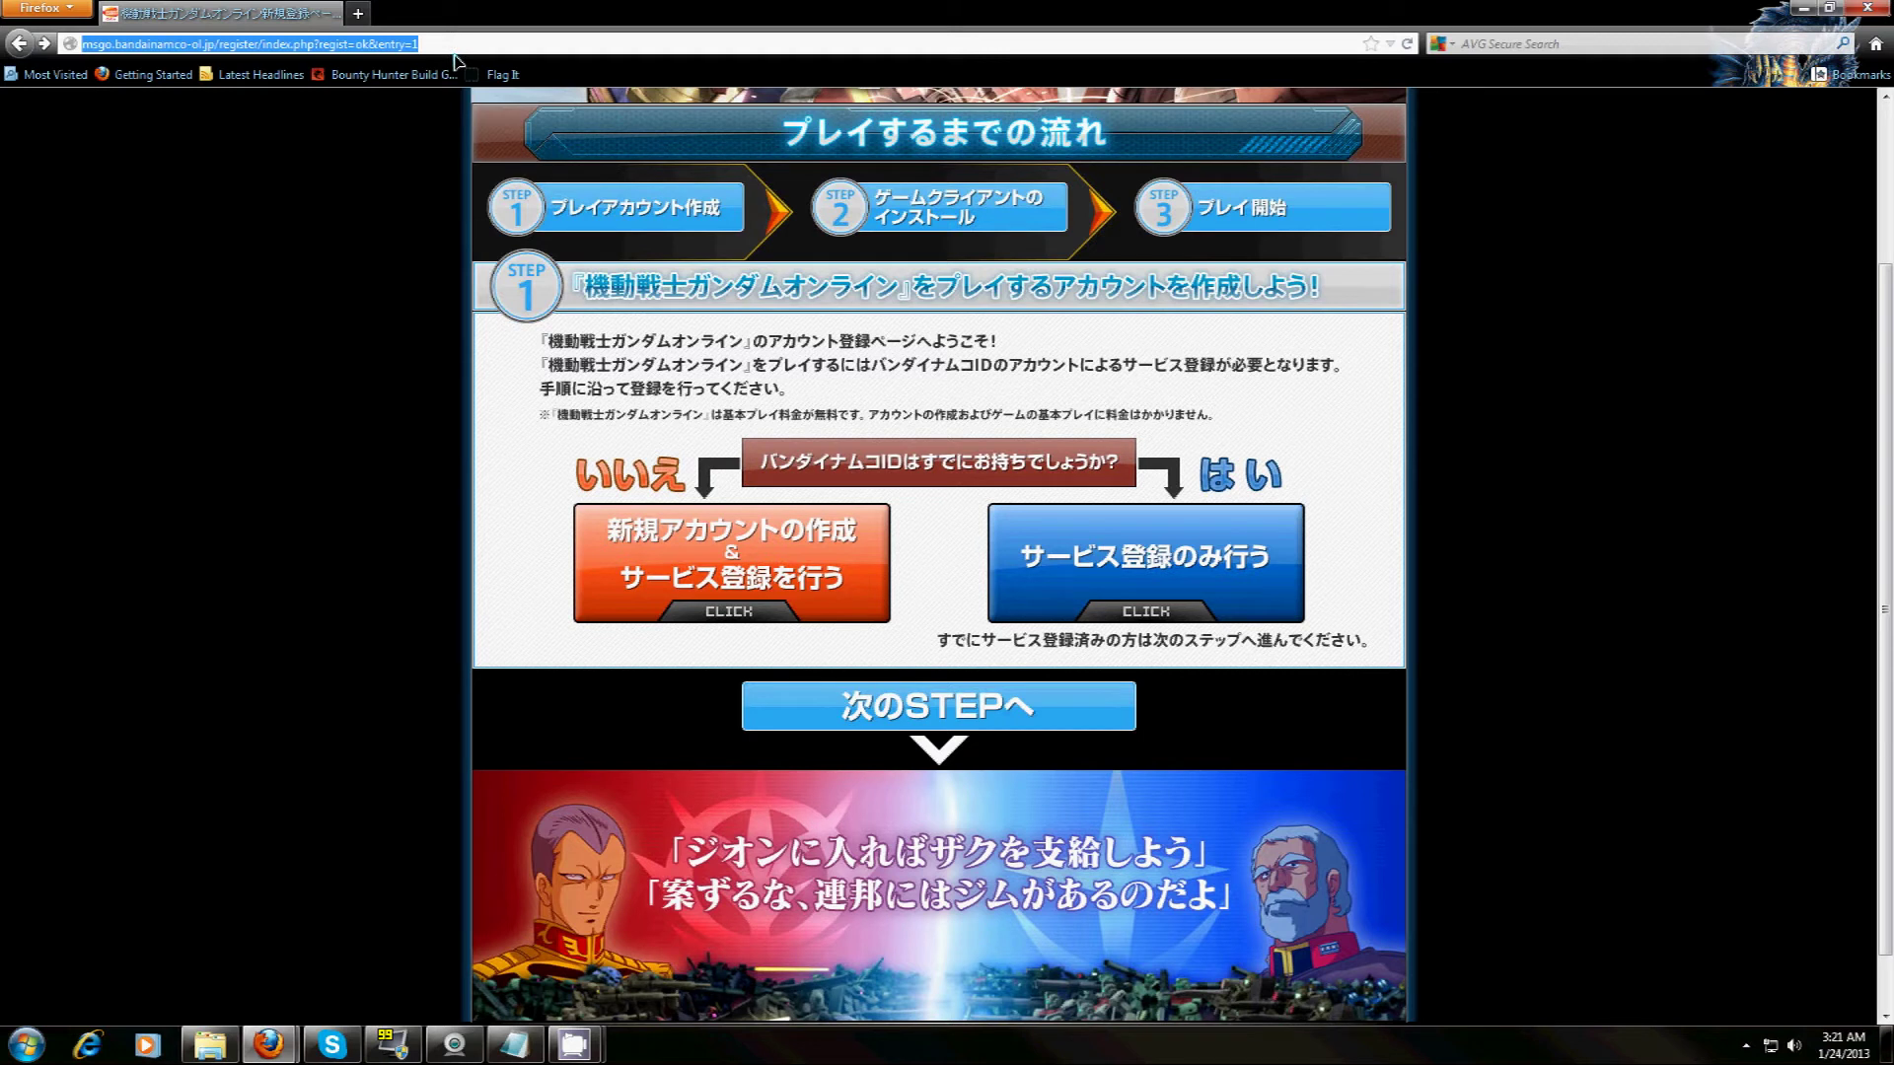
pyautogui.write('www.wtfast.com/')
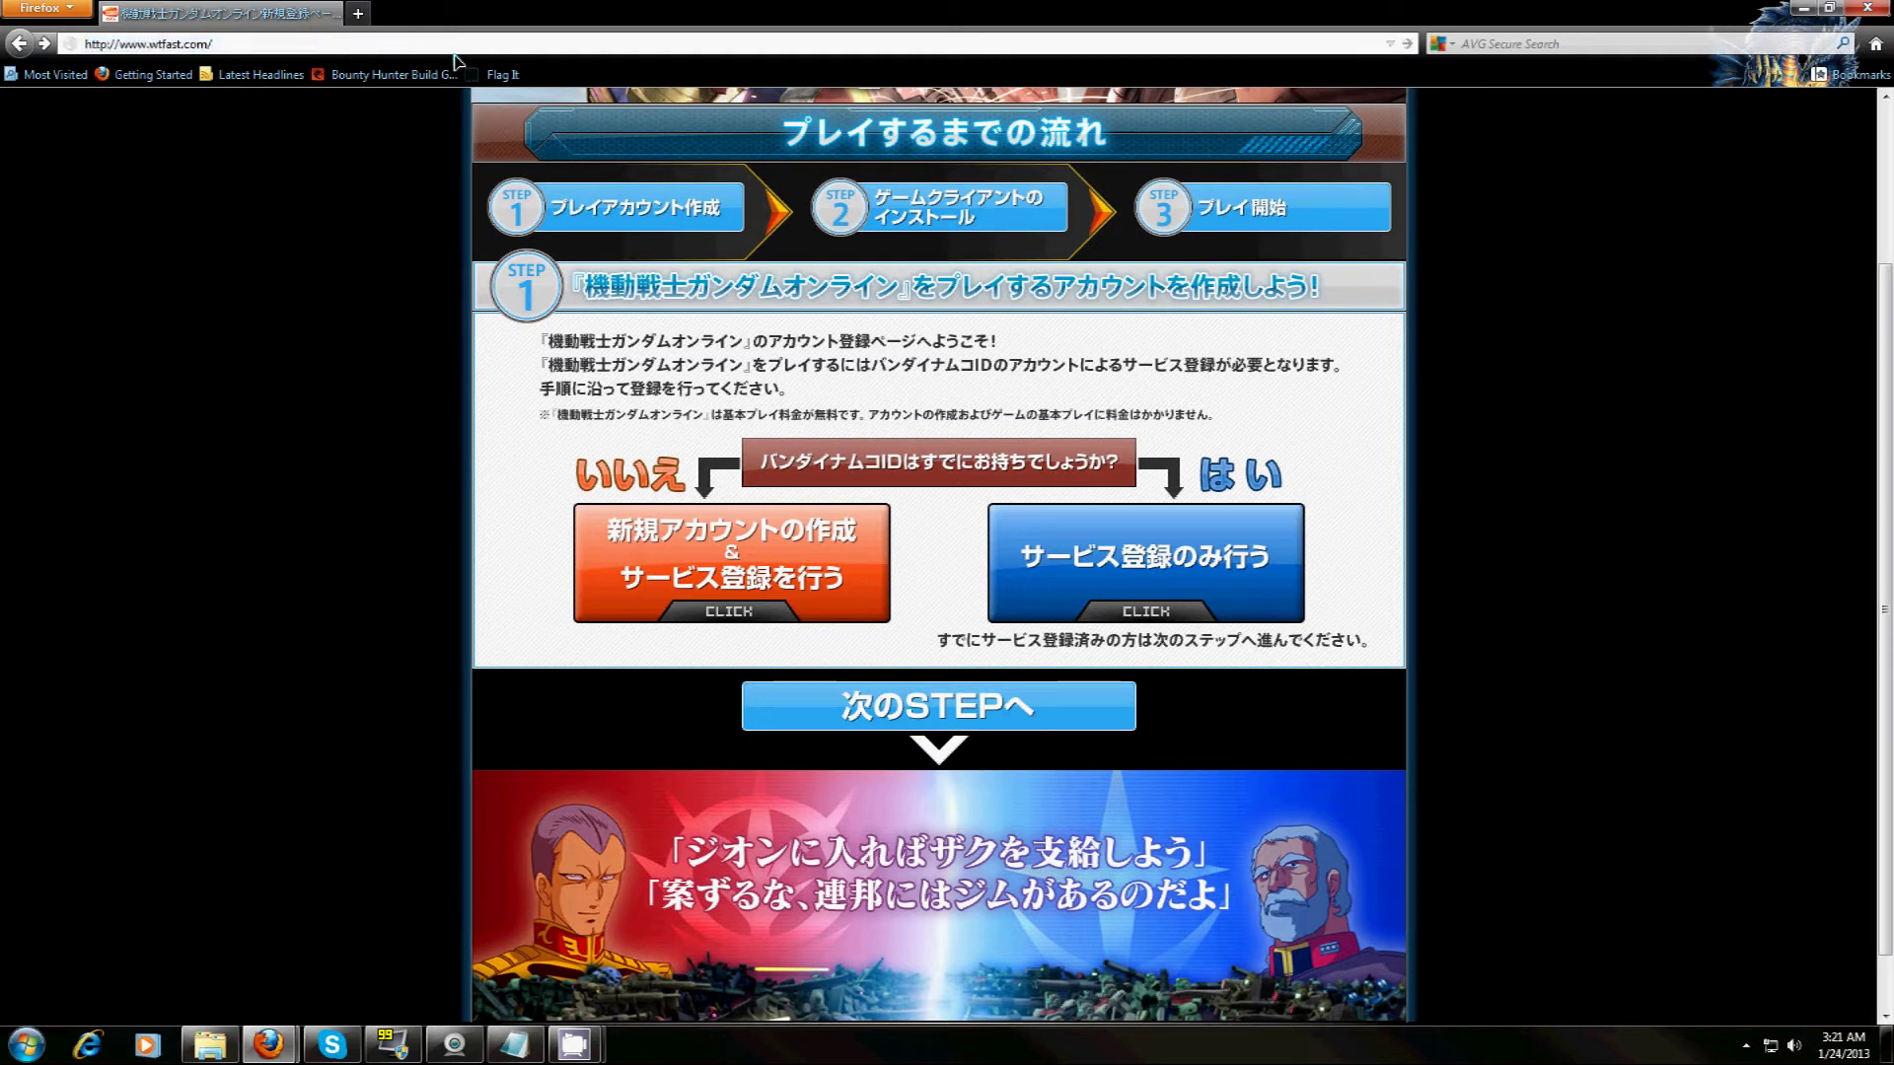
pyautogui.press('Return')
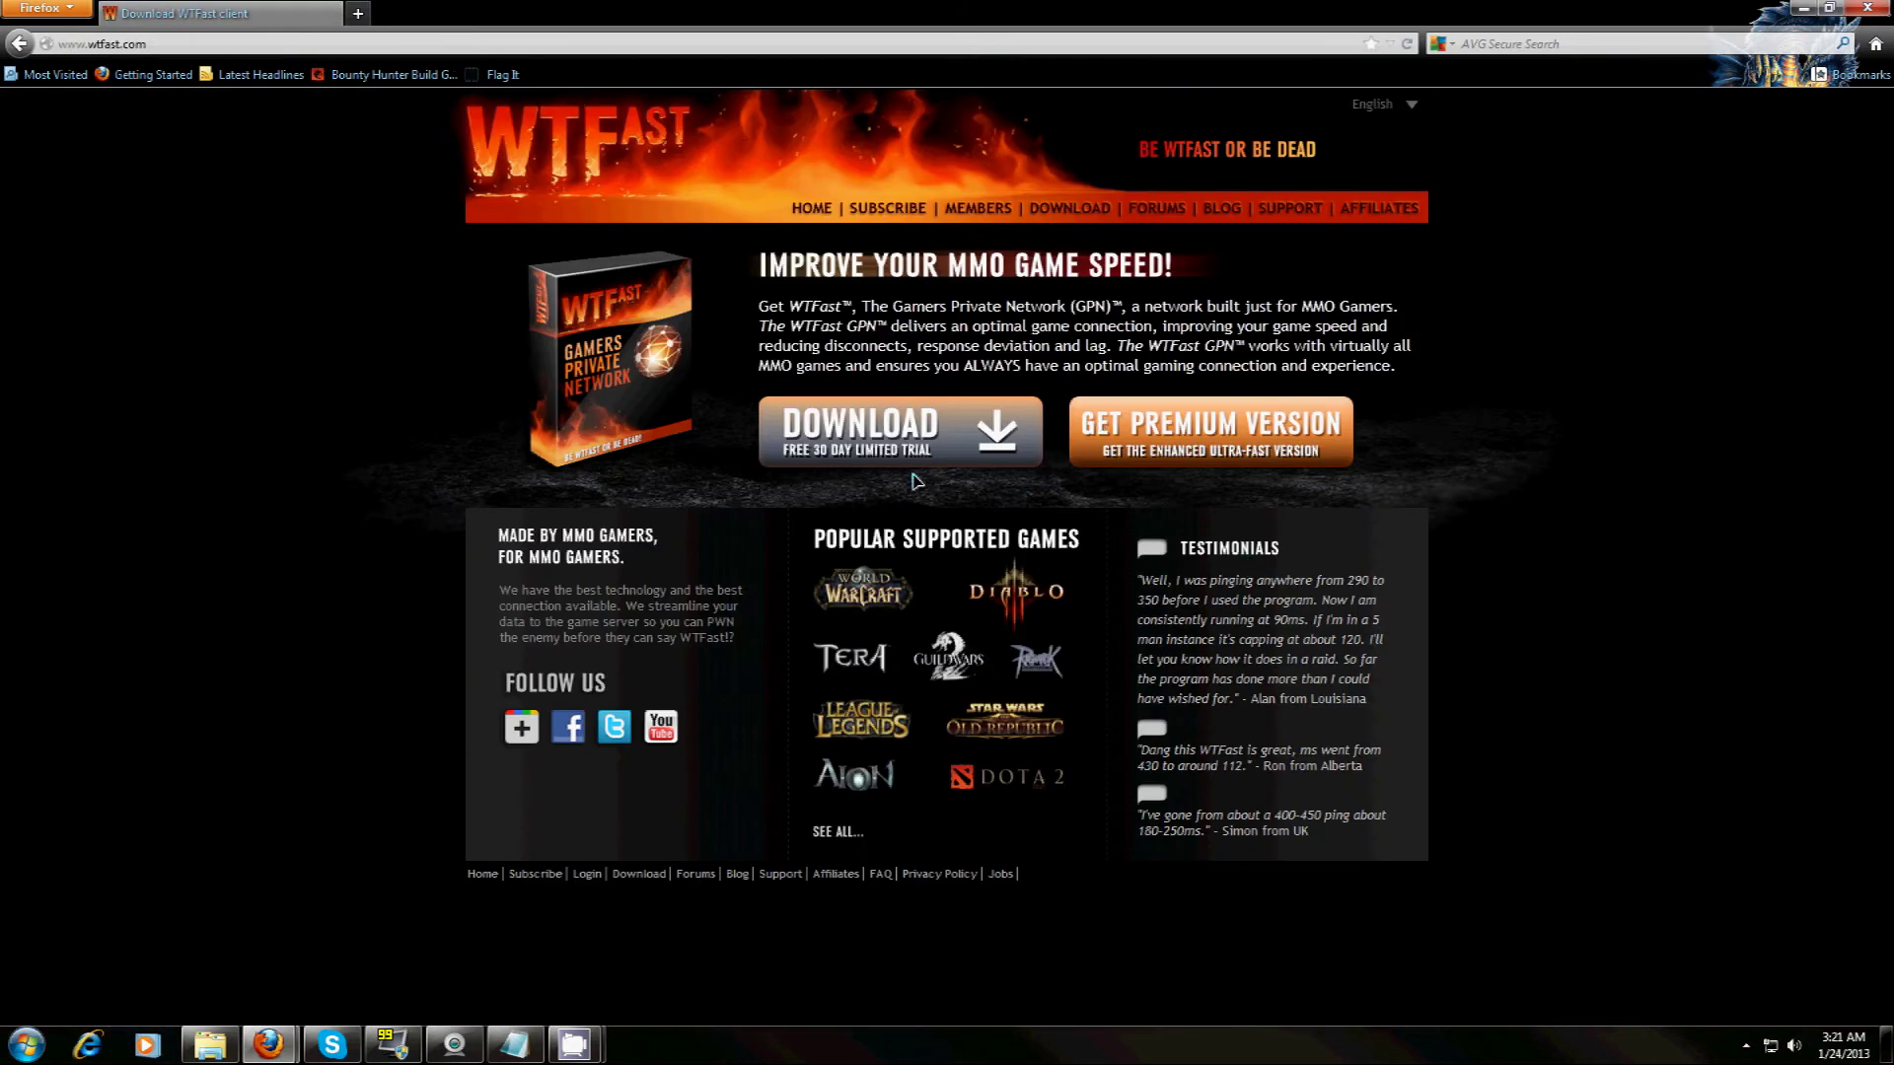
# Save and run the WTFast installer, accept its licence, then cancel setup.
pyautogui.click(901, 444)
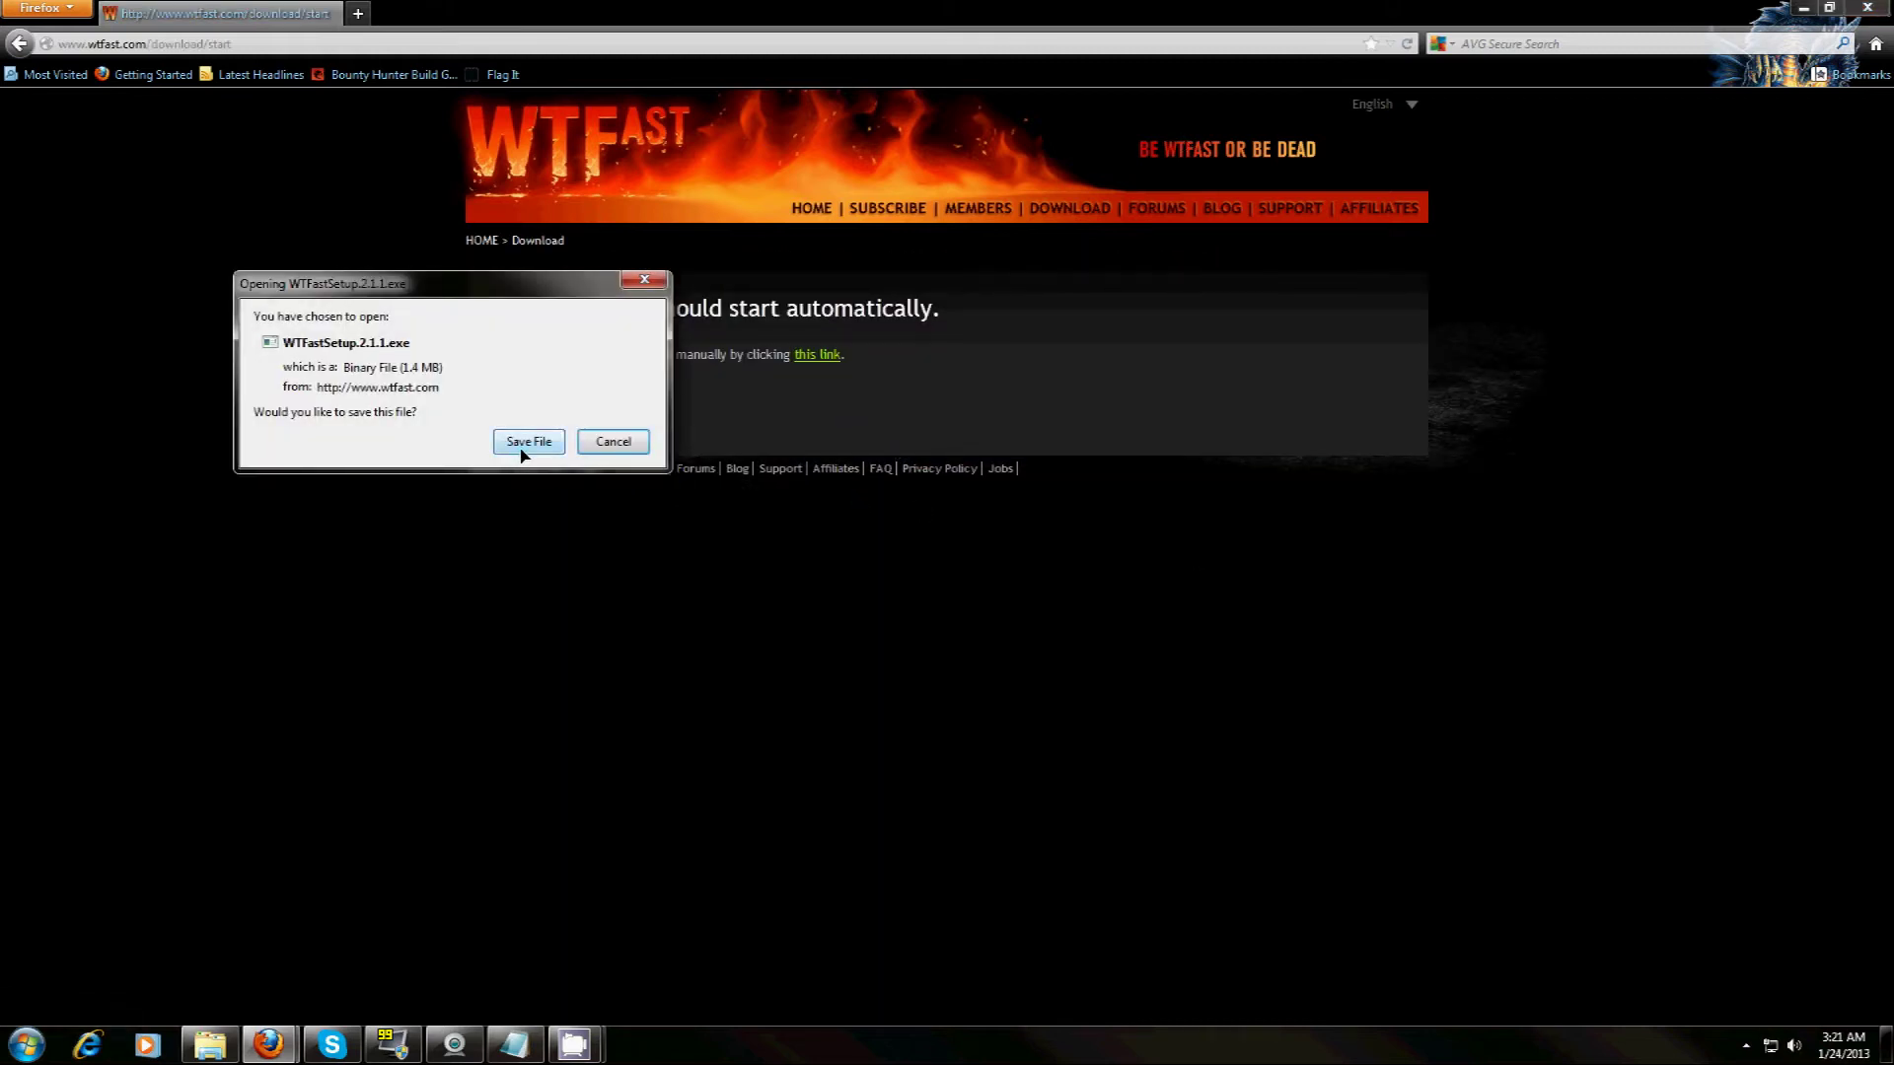
pyautogui.click(527, 442)
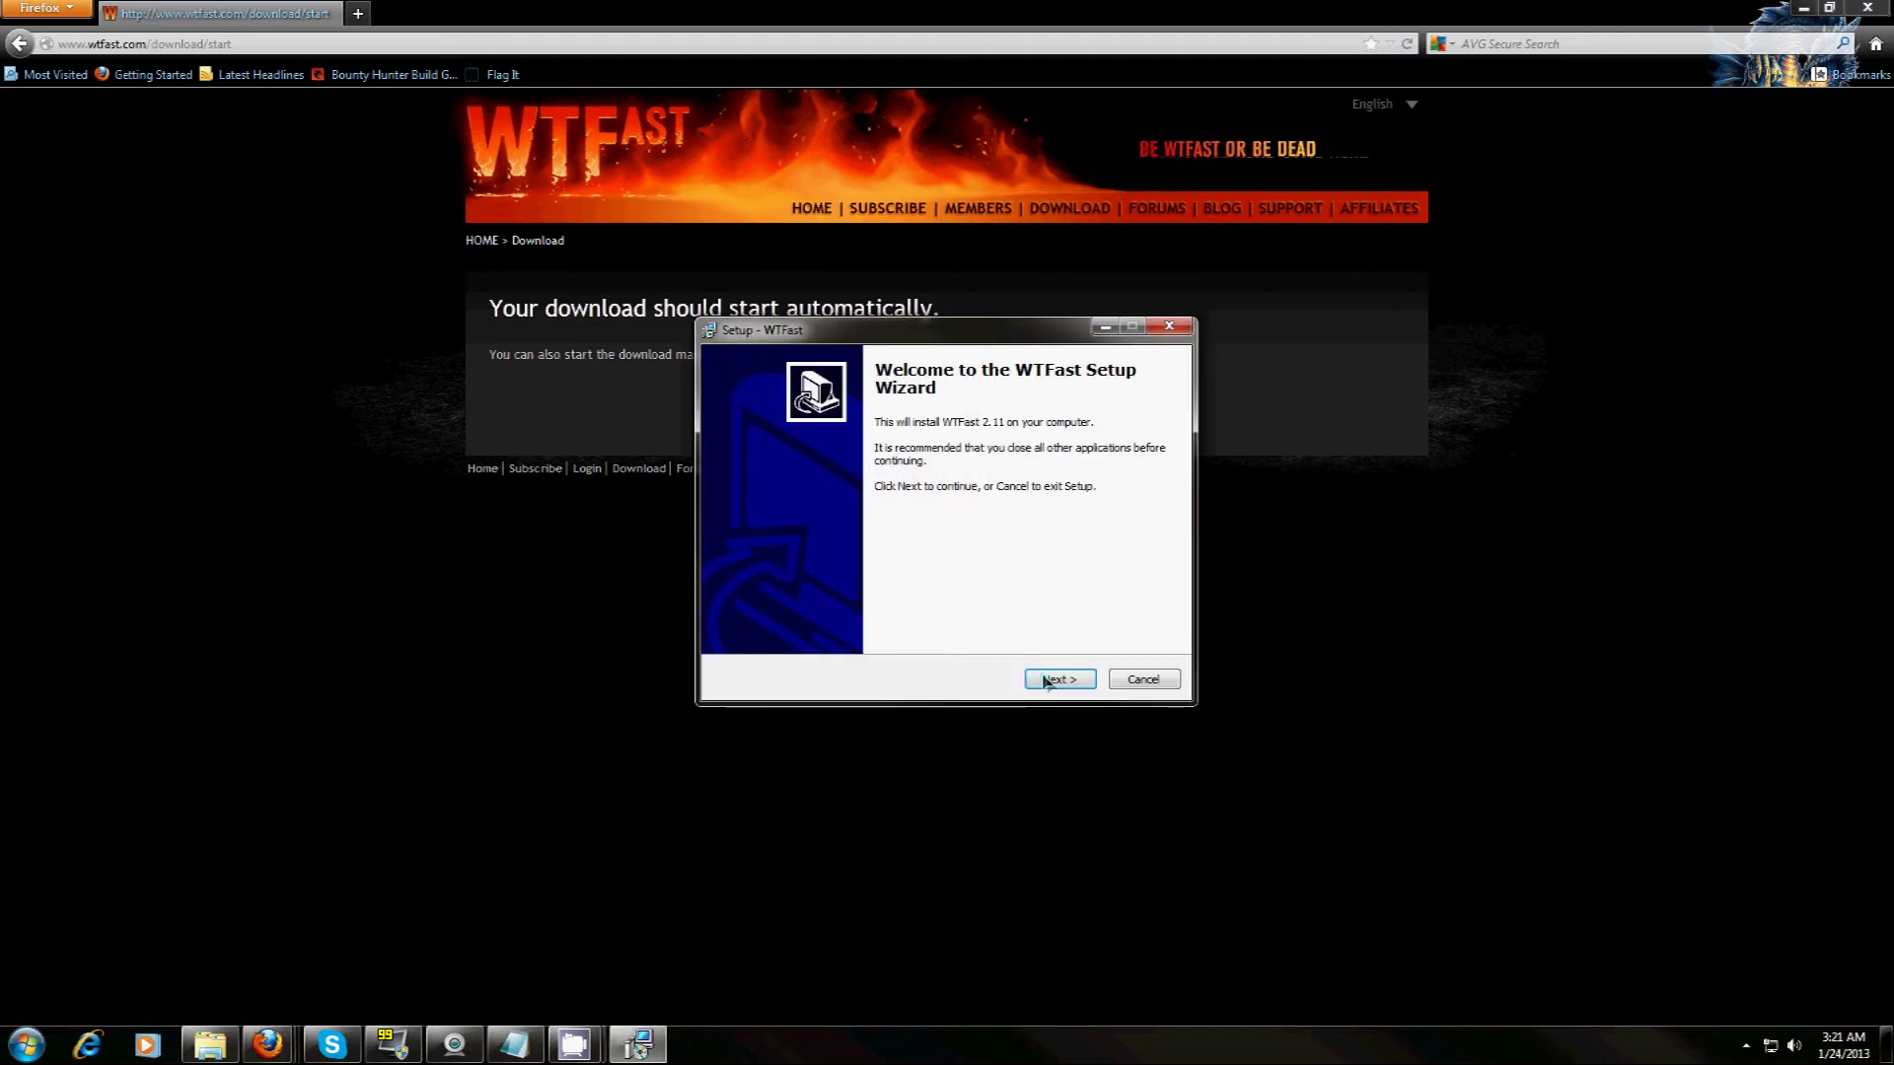
pyautogui.click(1052, 680)
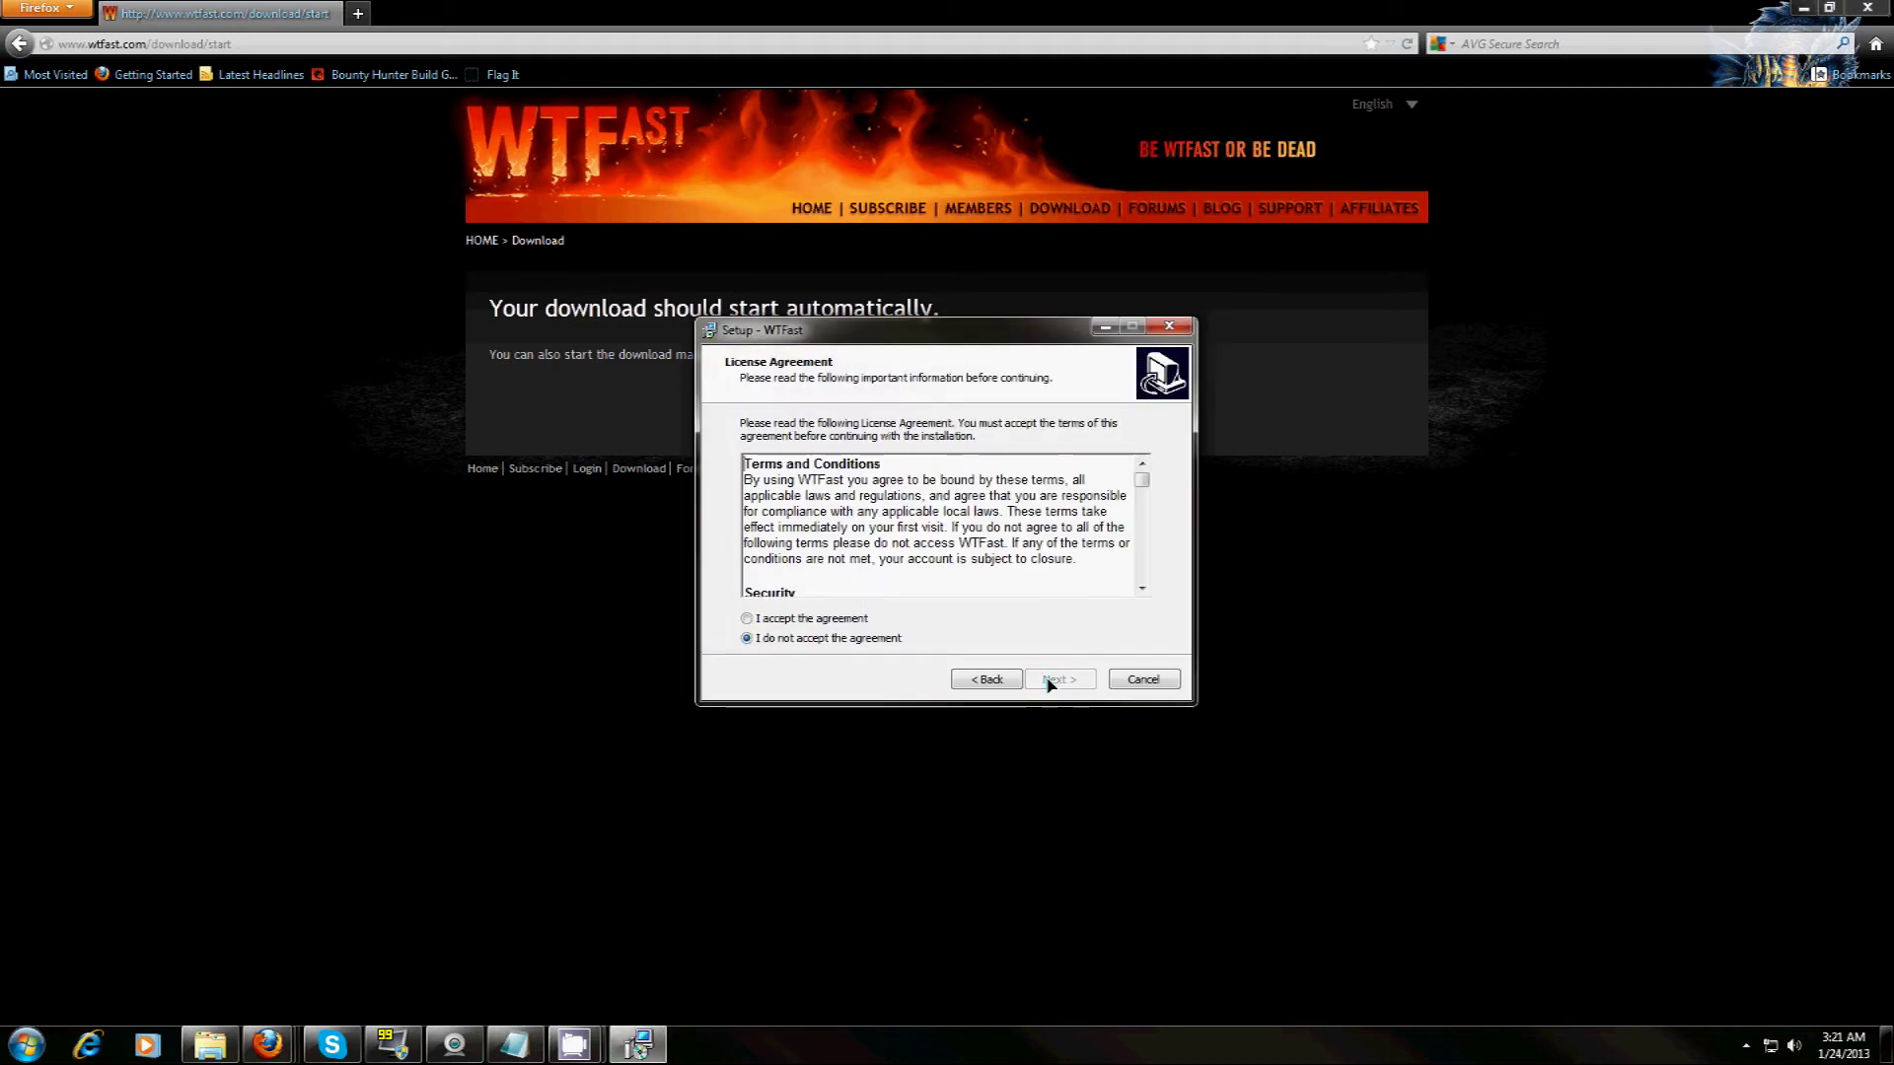
pyautogui.click(810, 622)
pyautogui.click(1087, 684)
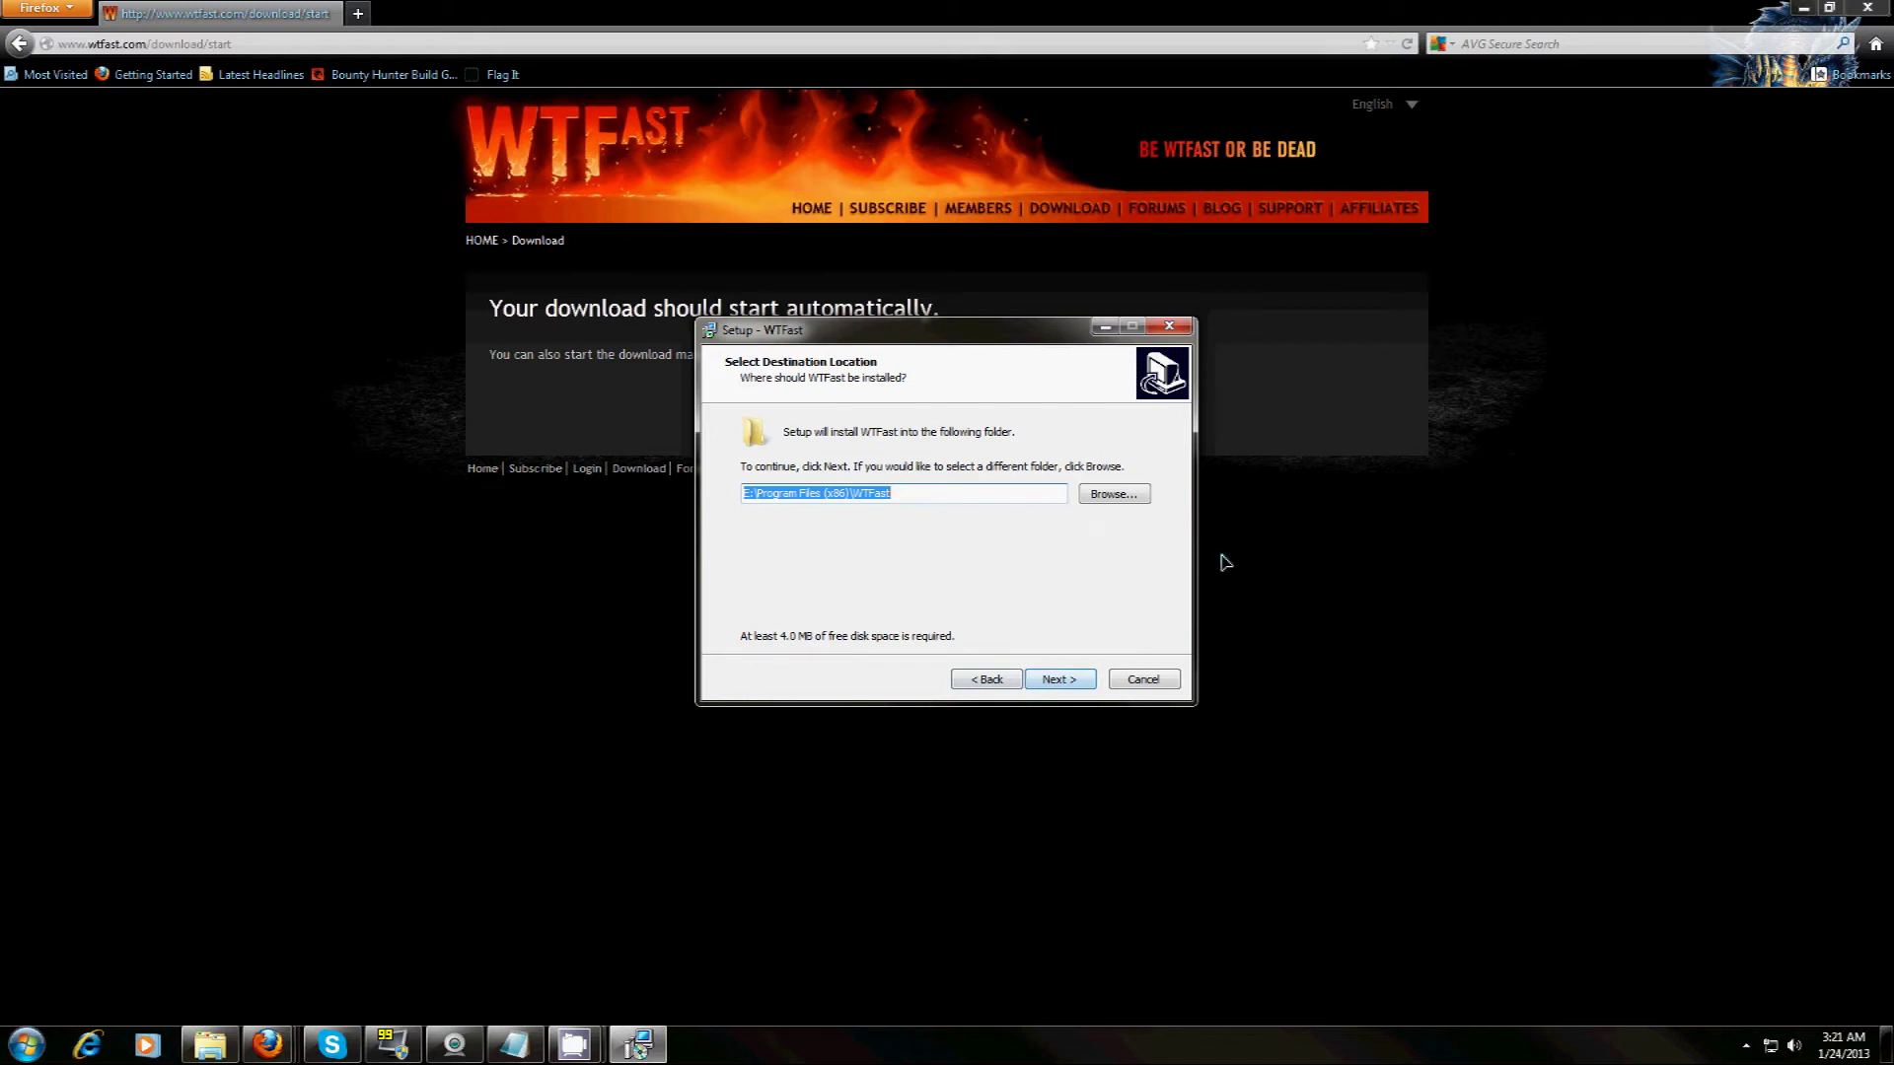
pyautogui.click(1161, 683)
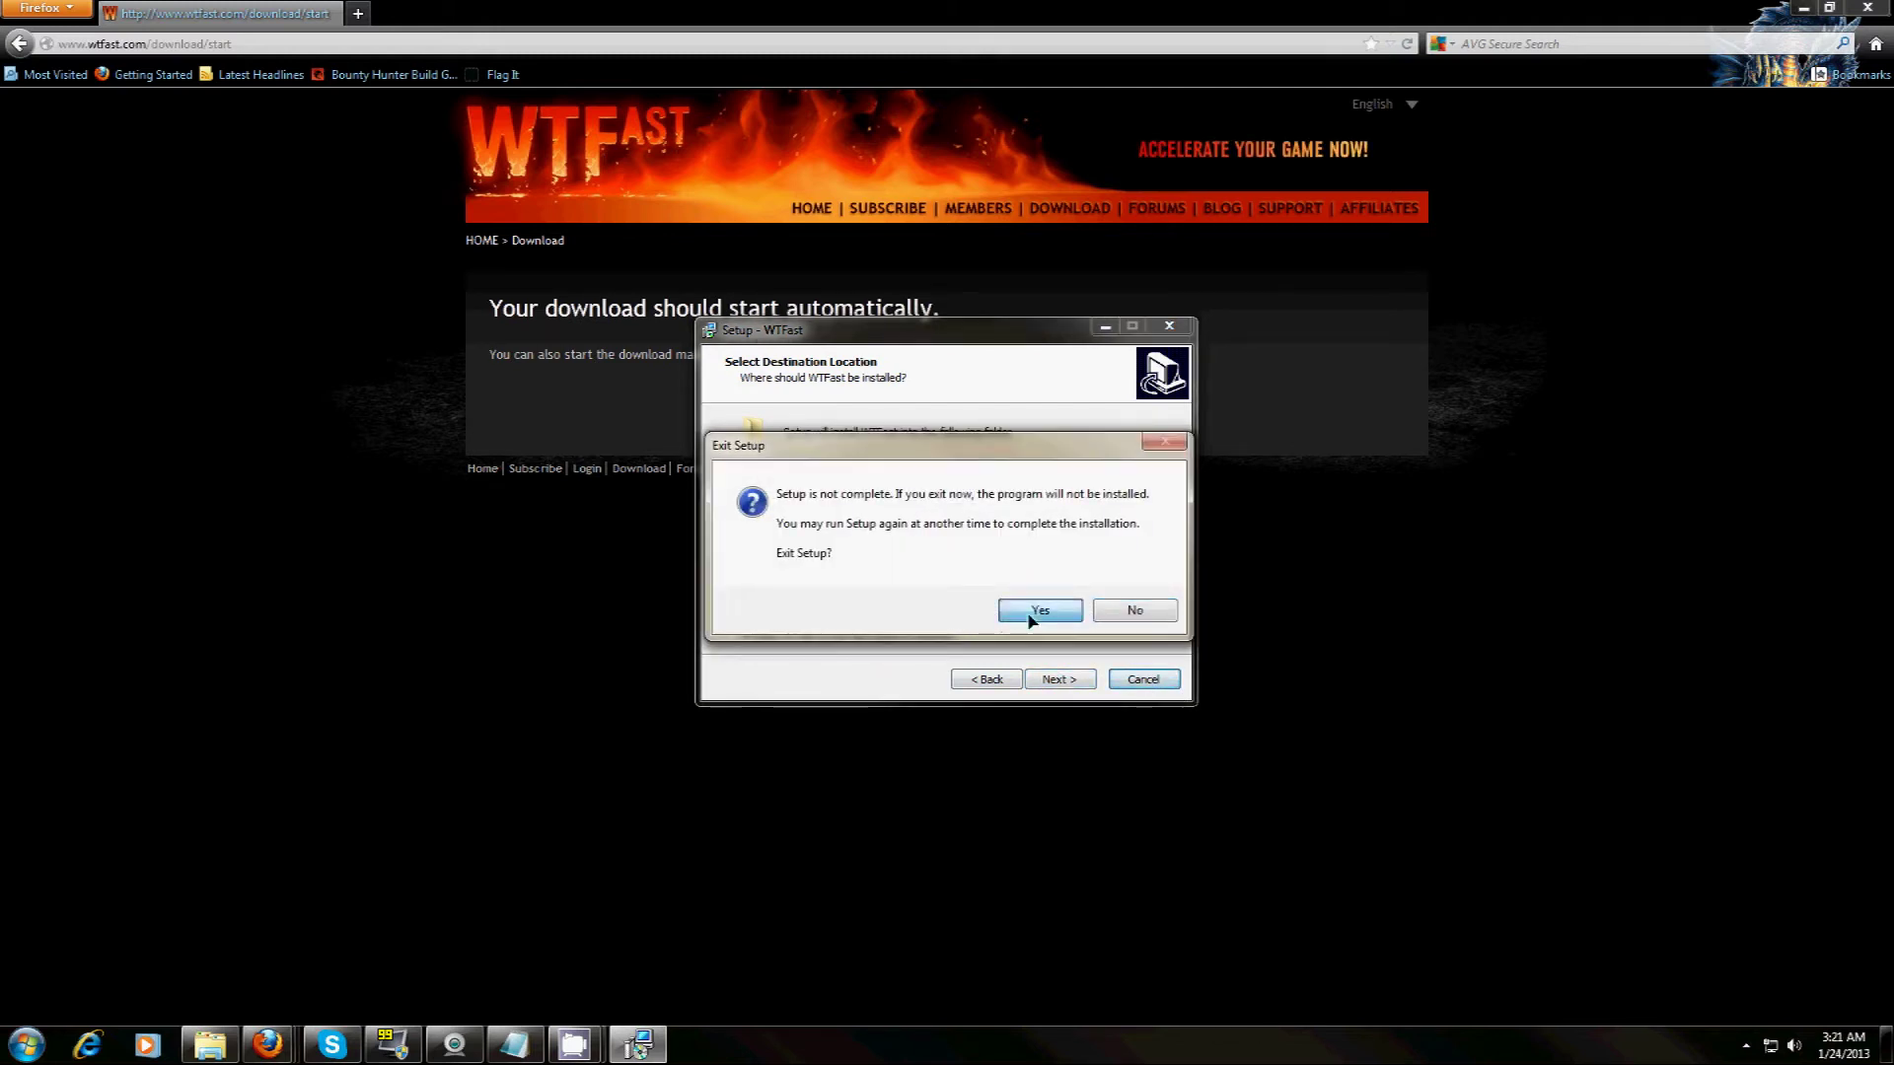
pyautogui.click(1041, 608)
# Launch WTFast from Start search and log in with the Free Trial account.
pyautogui.click(27, 1045)
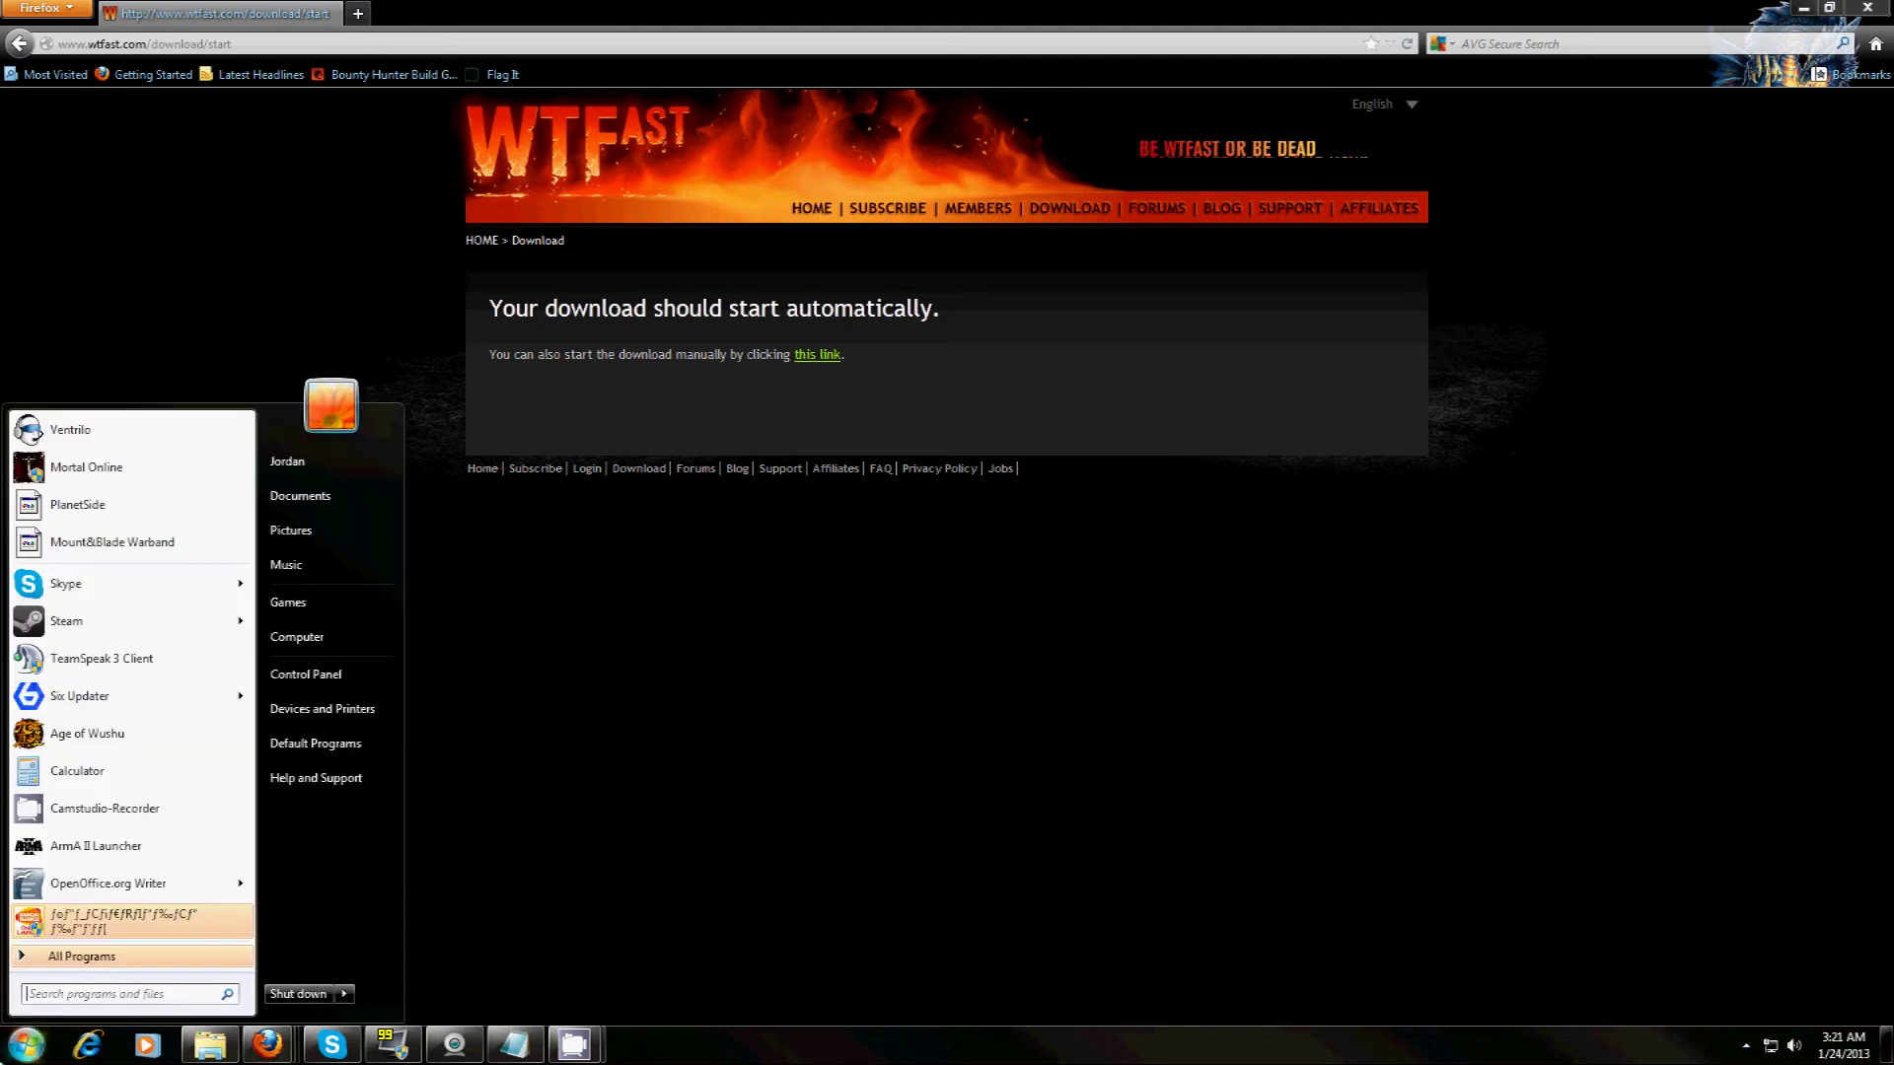
pyautogui.write('wtfast')
pyautogui.press('Return')
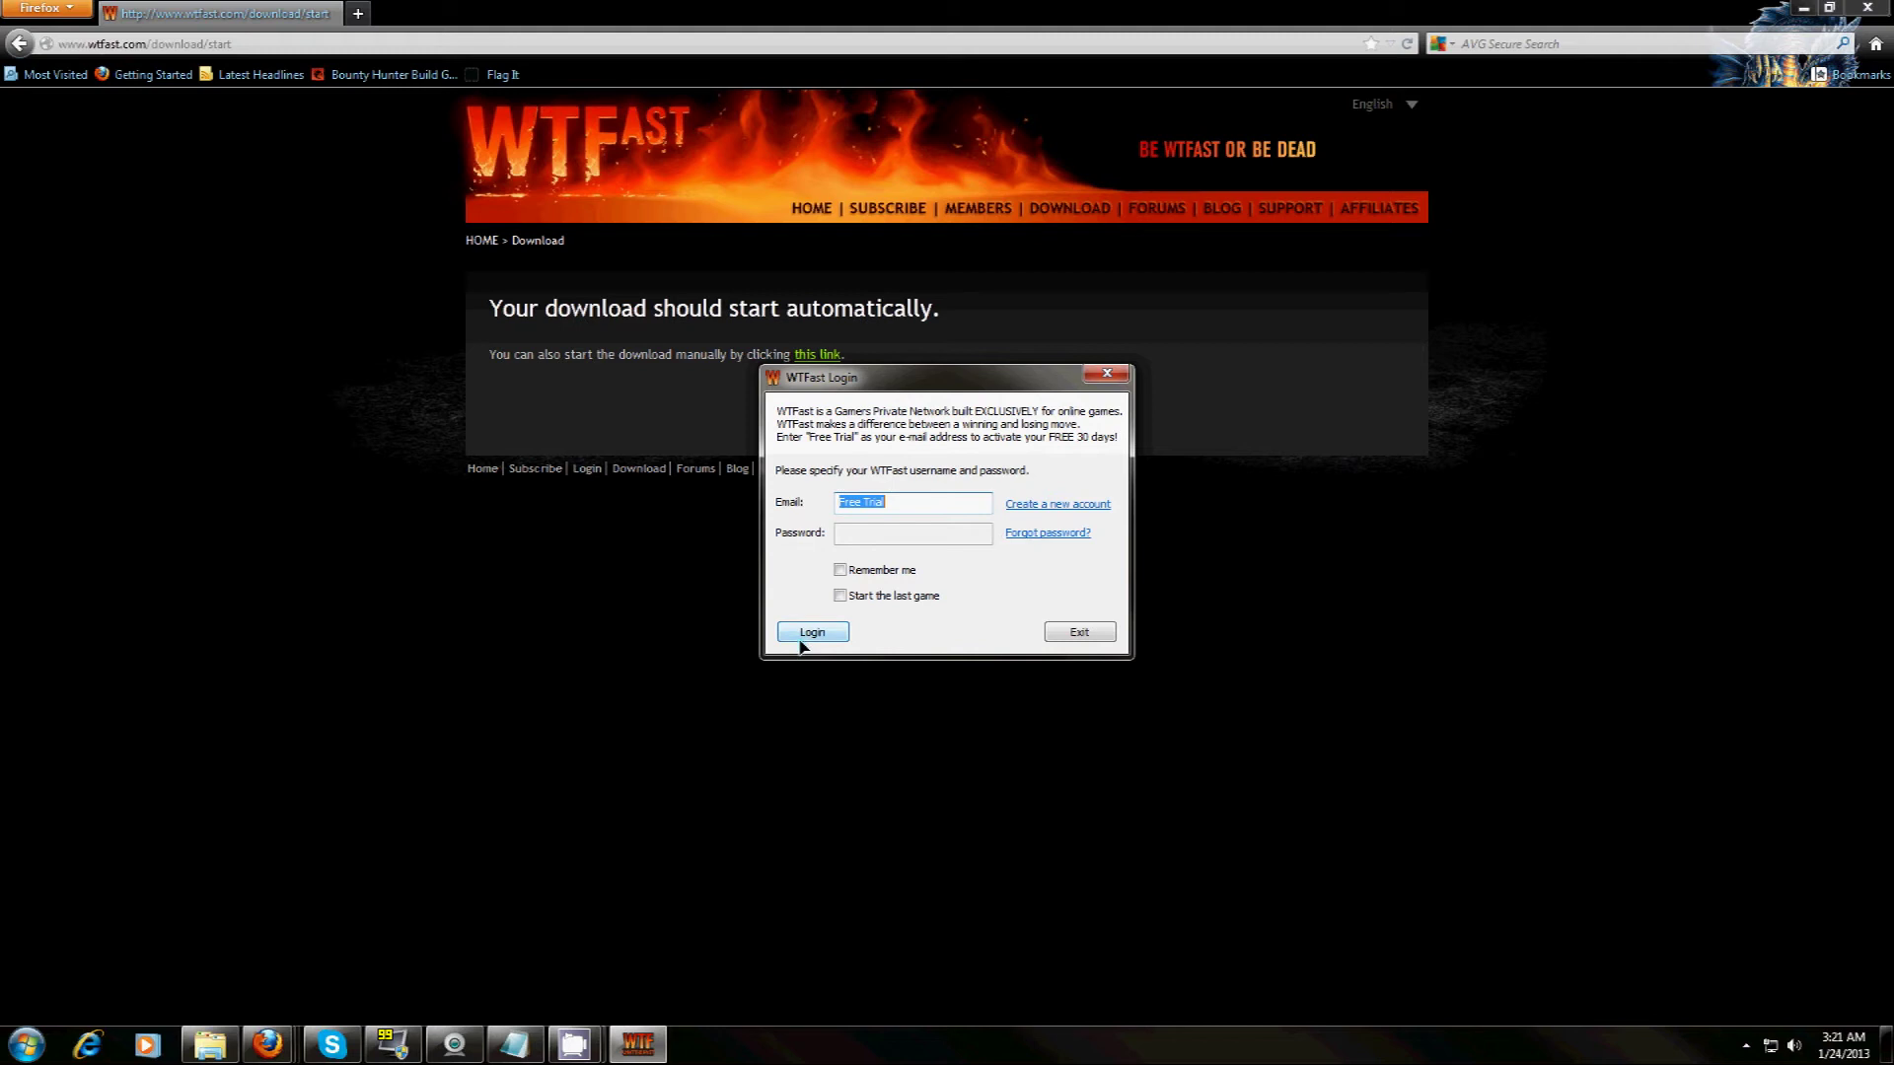
pyautogui.click(896, 504)
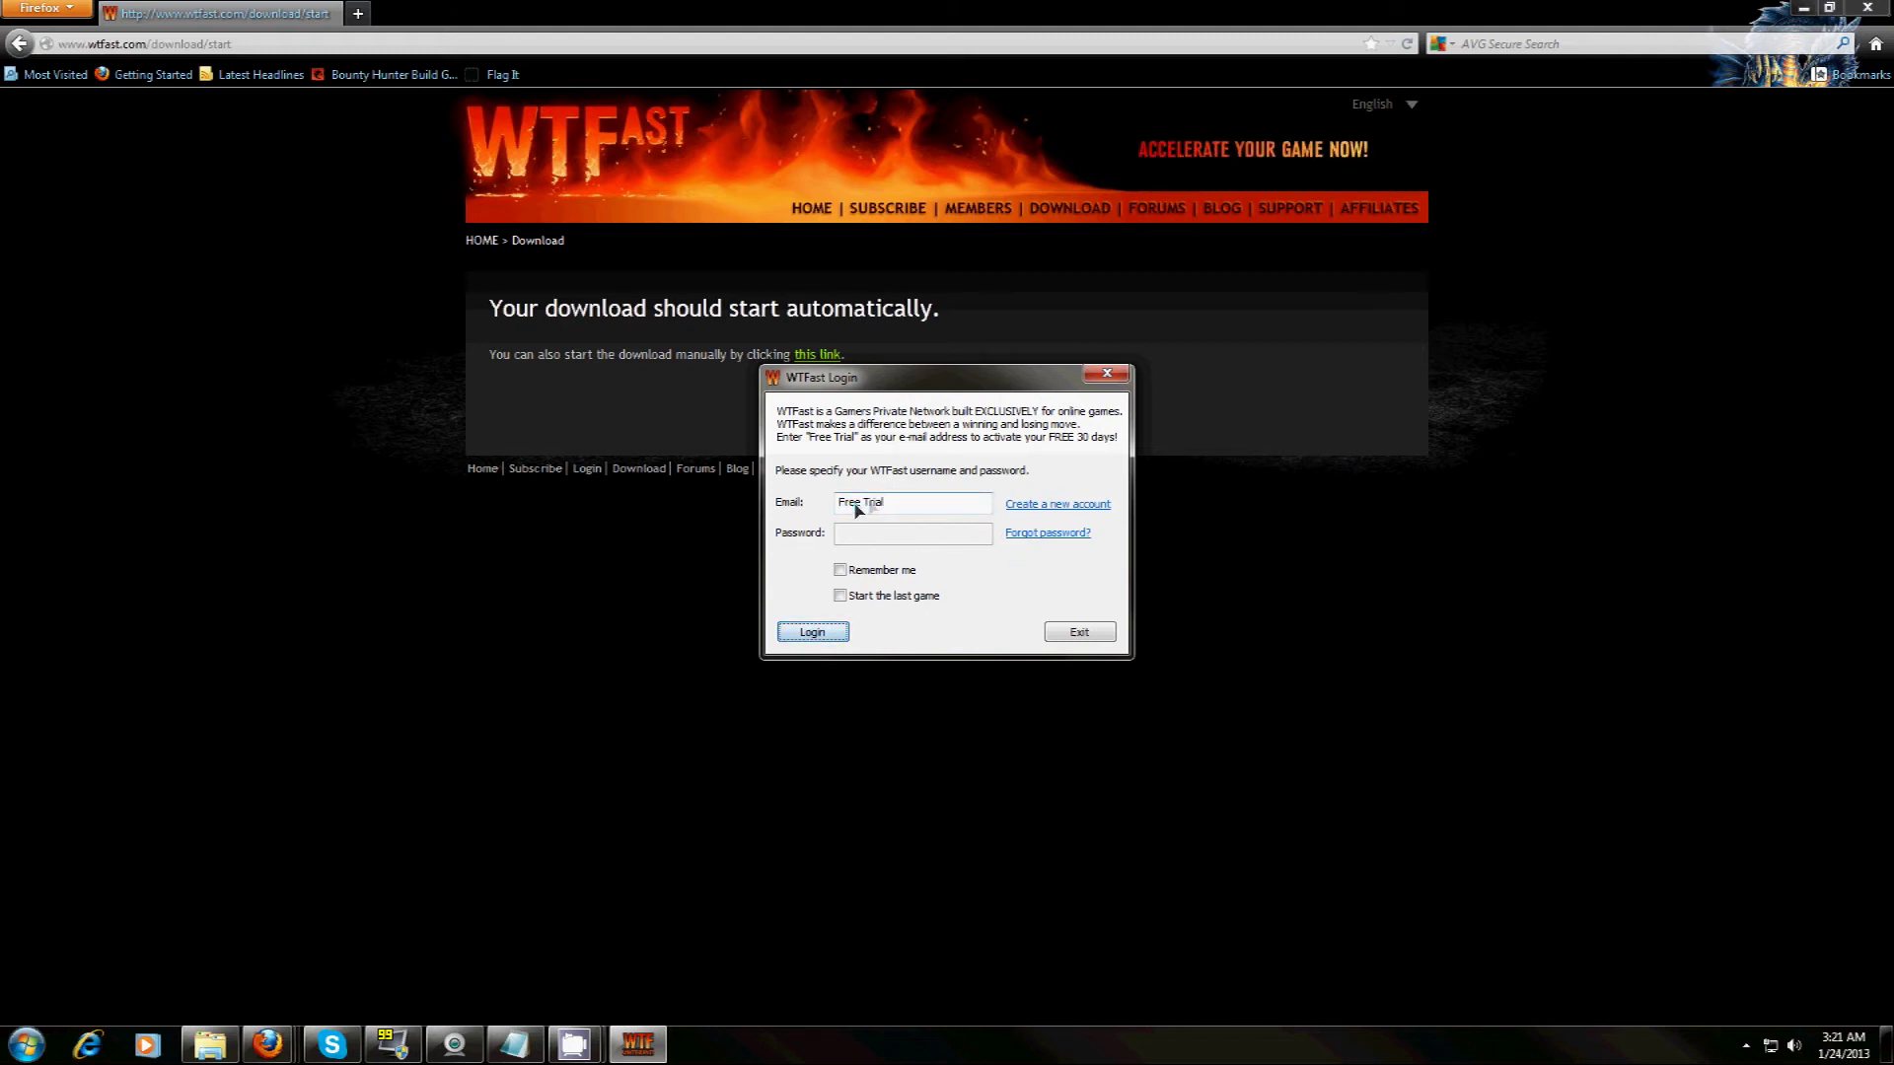
pyautogui.click(800, 636)
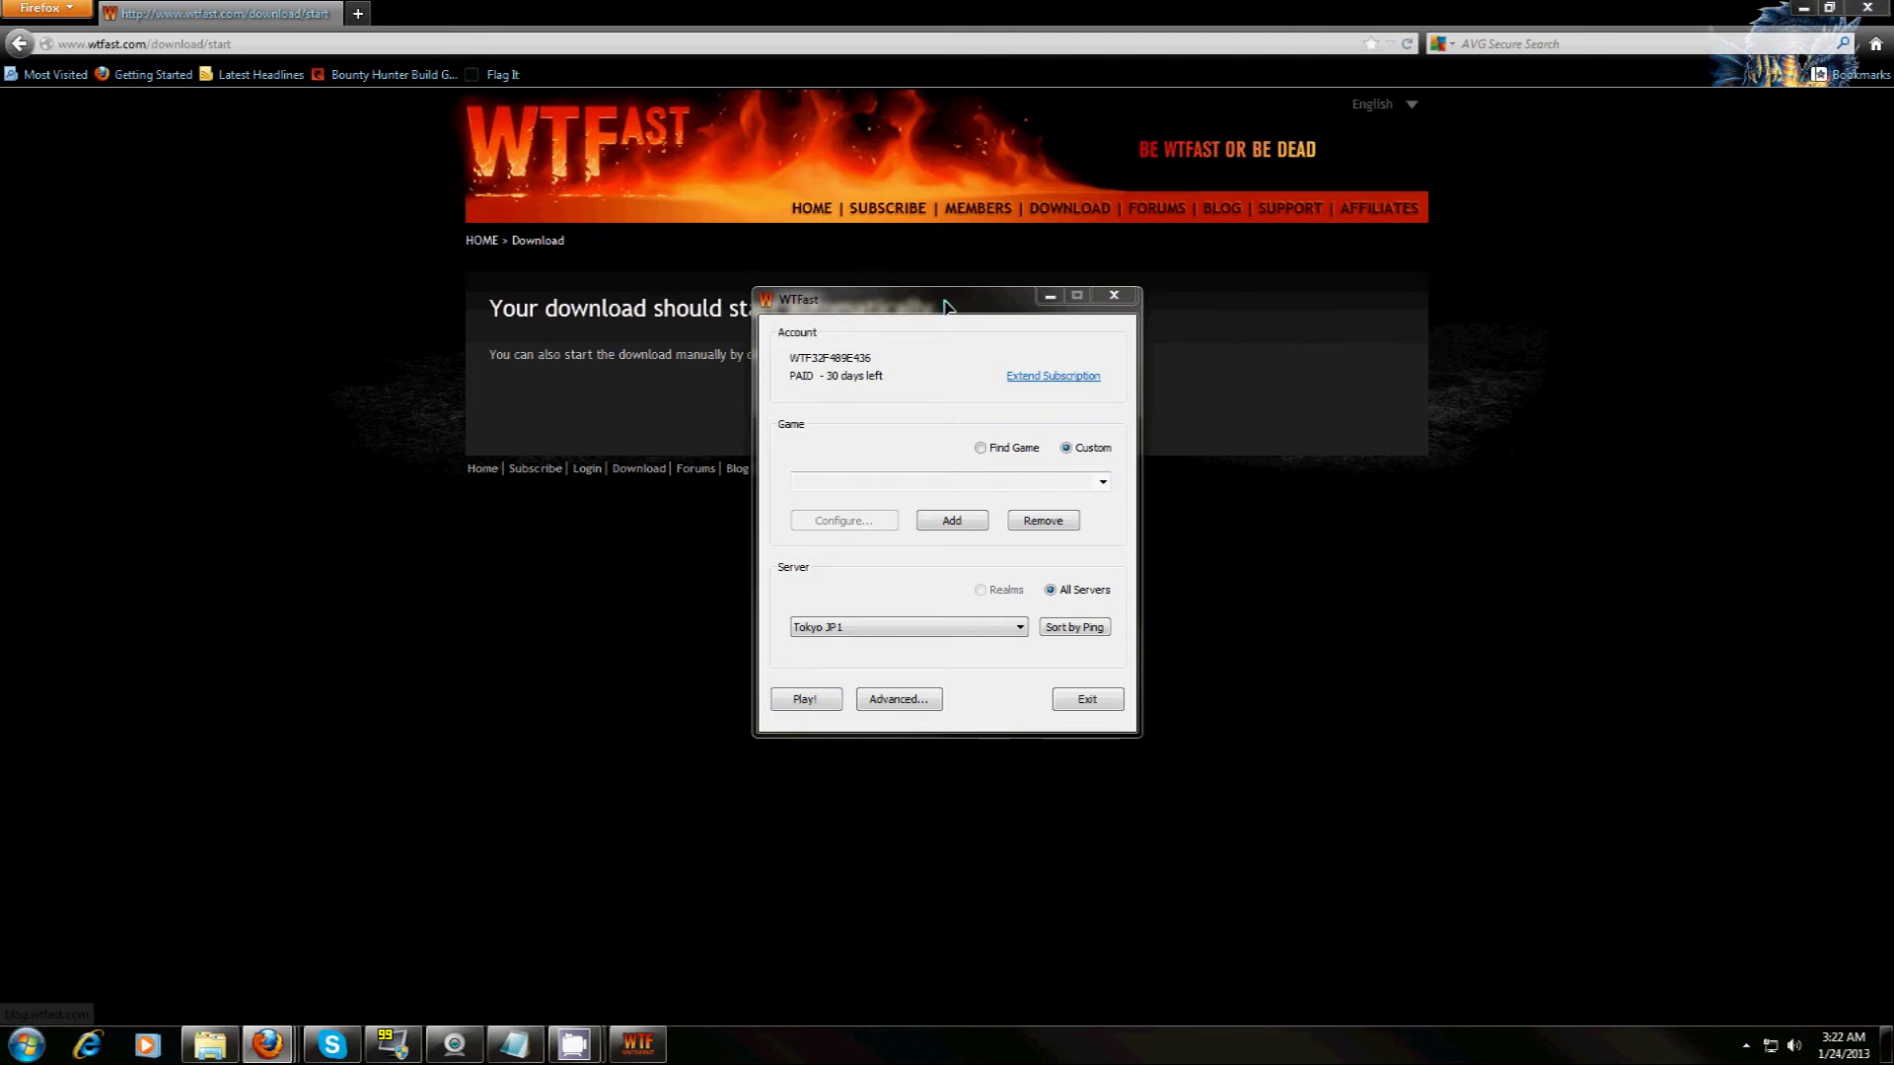
pyautogui.moveTo(945, 304)
pyautogui.mouseDown()
pyautogui.moveTo(1041, 313)
pyautogui.moveTo(1689, 214)
pyautogui.mouseUp()
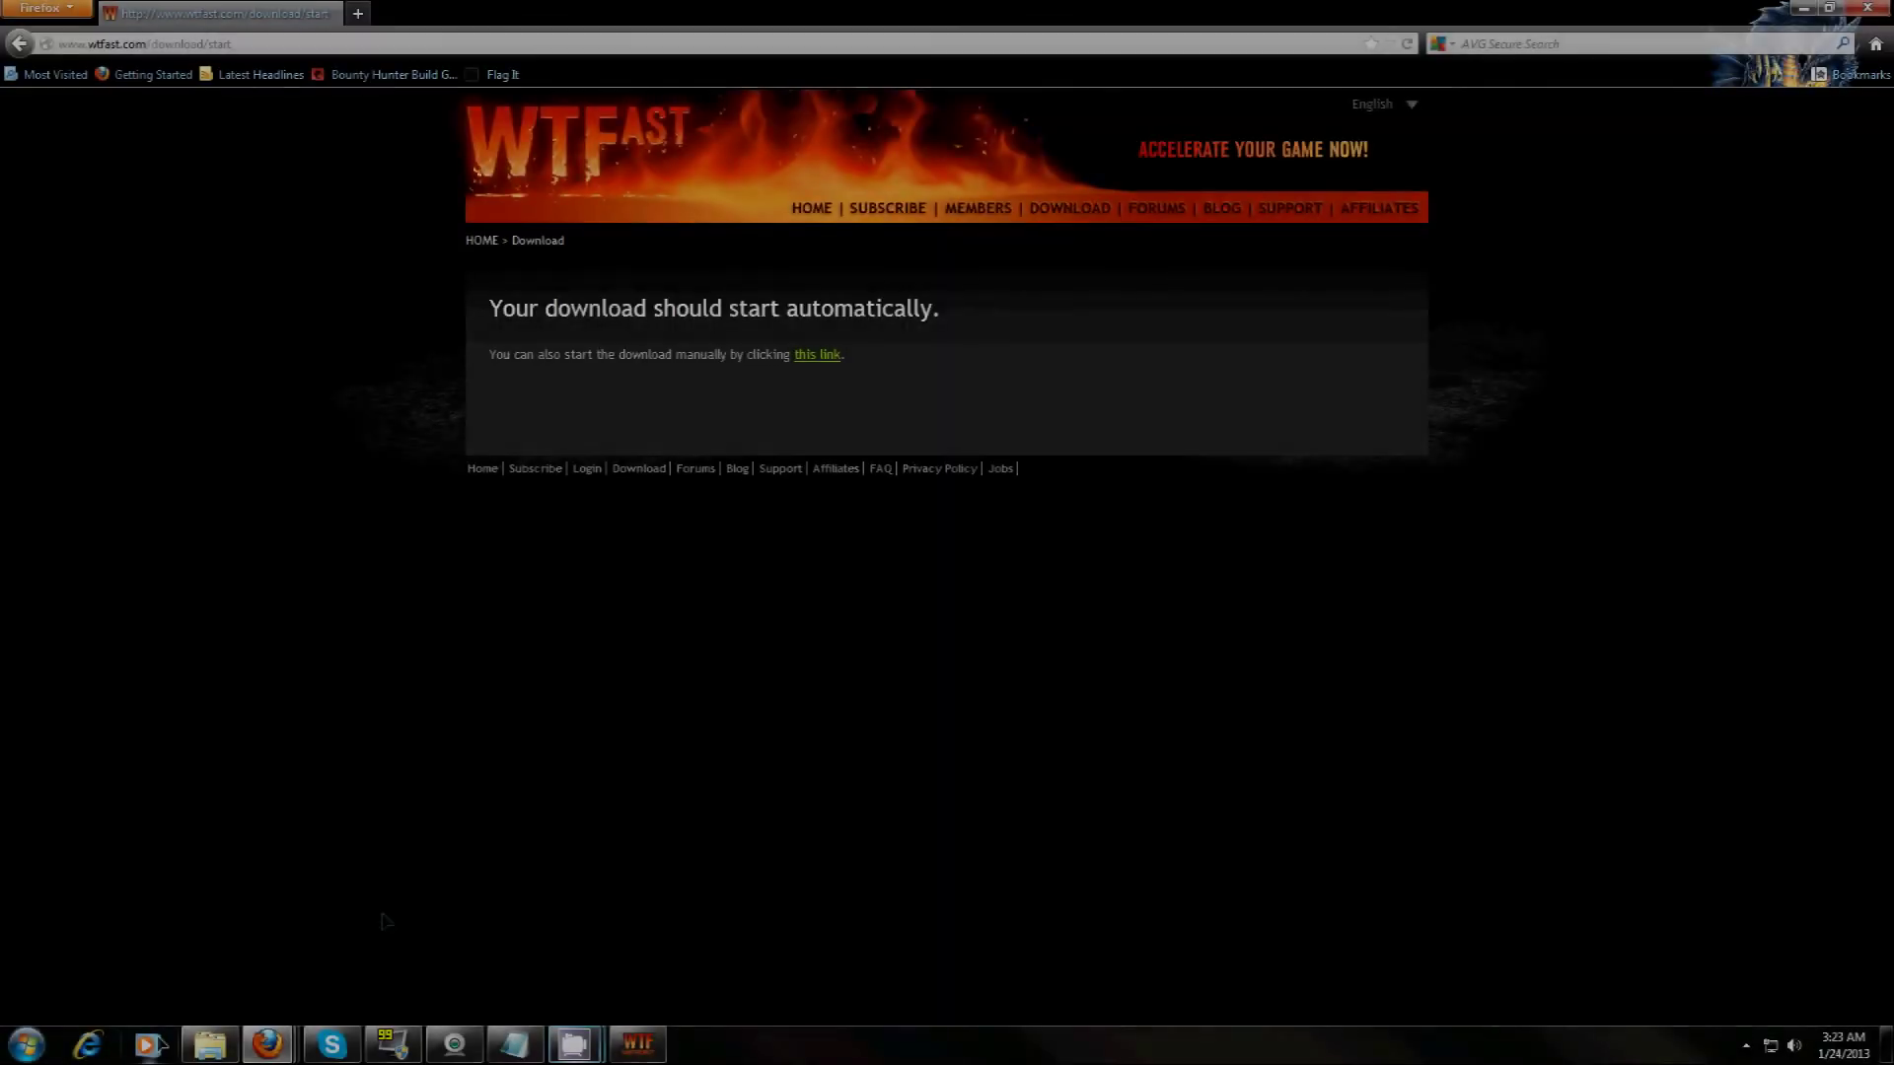
# Create a shortcut to GundamOnline.exe in the game folder.
pyautogui.click(209, 1045)
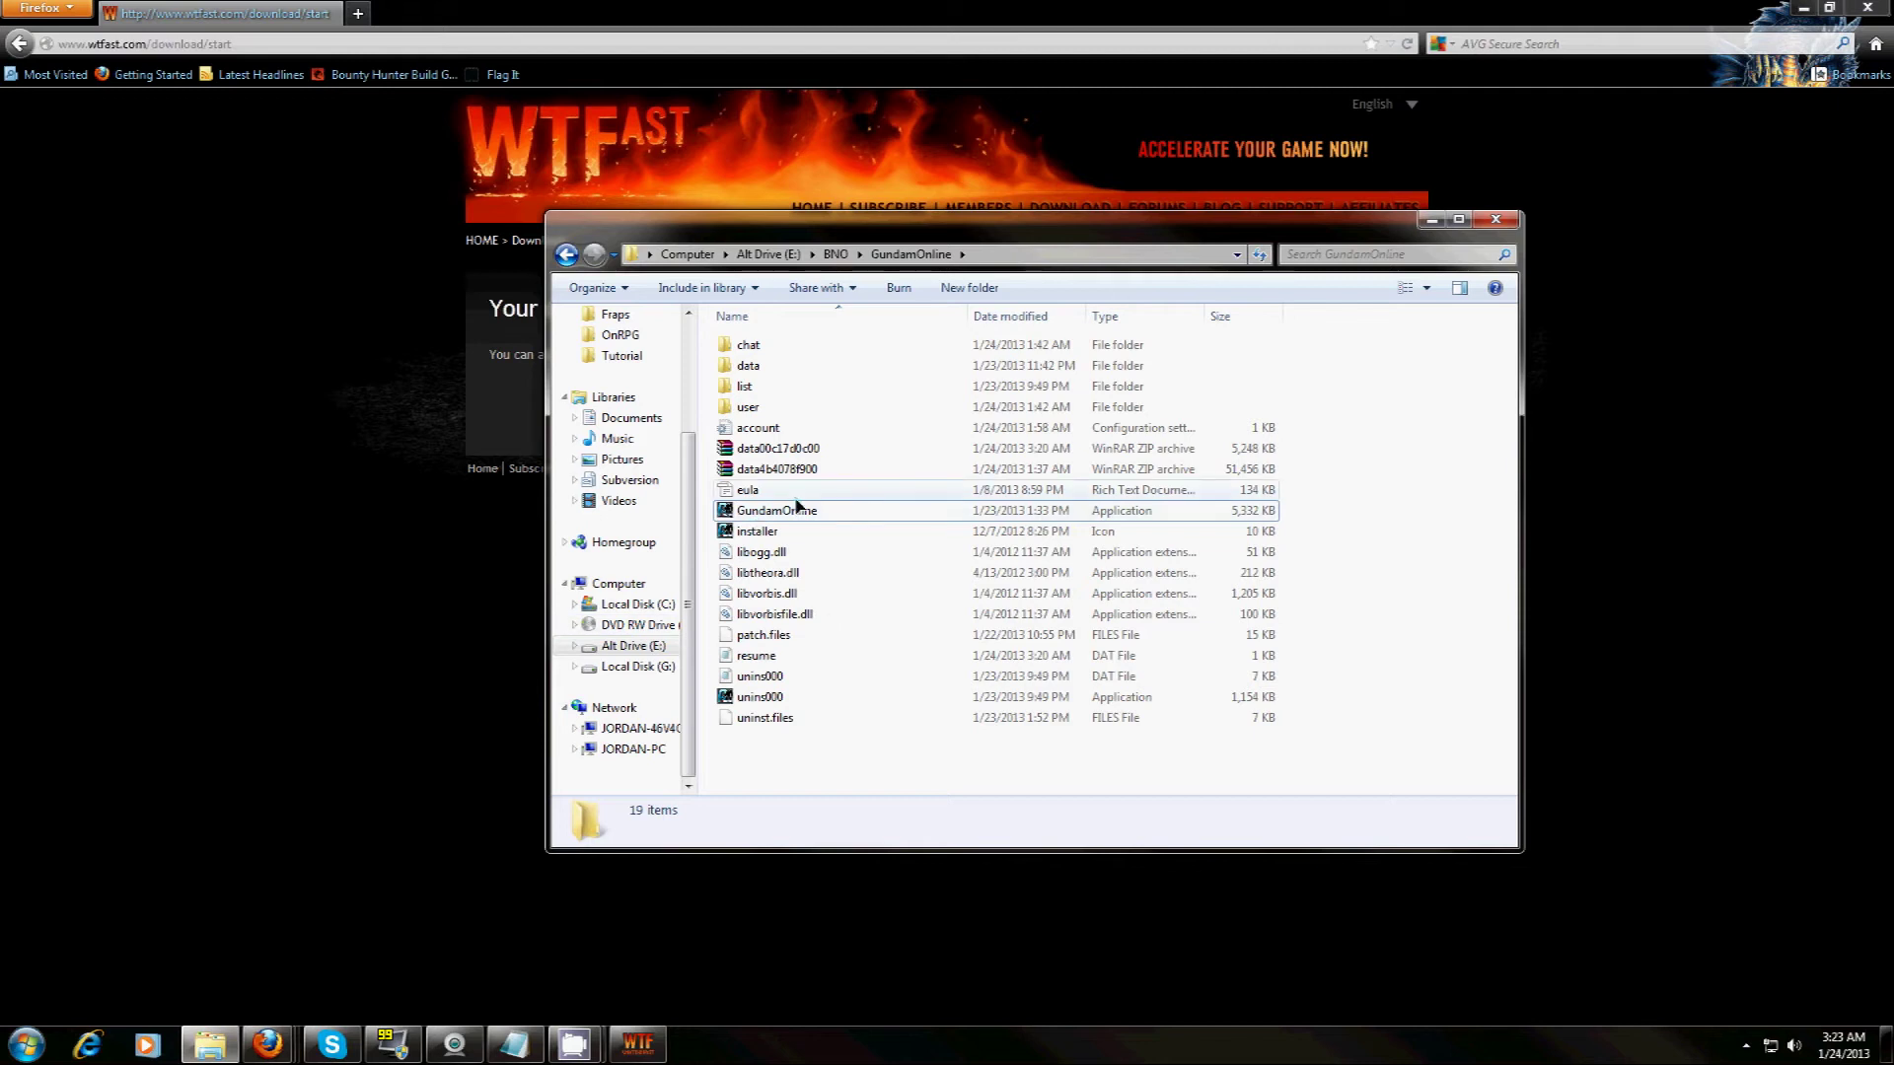
pyautogui.moveTo(777, 511)
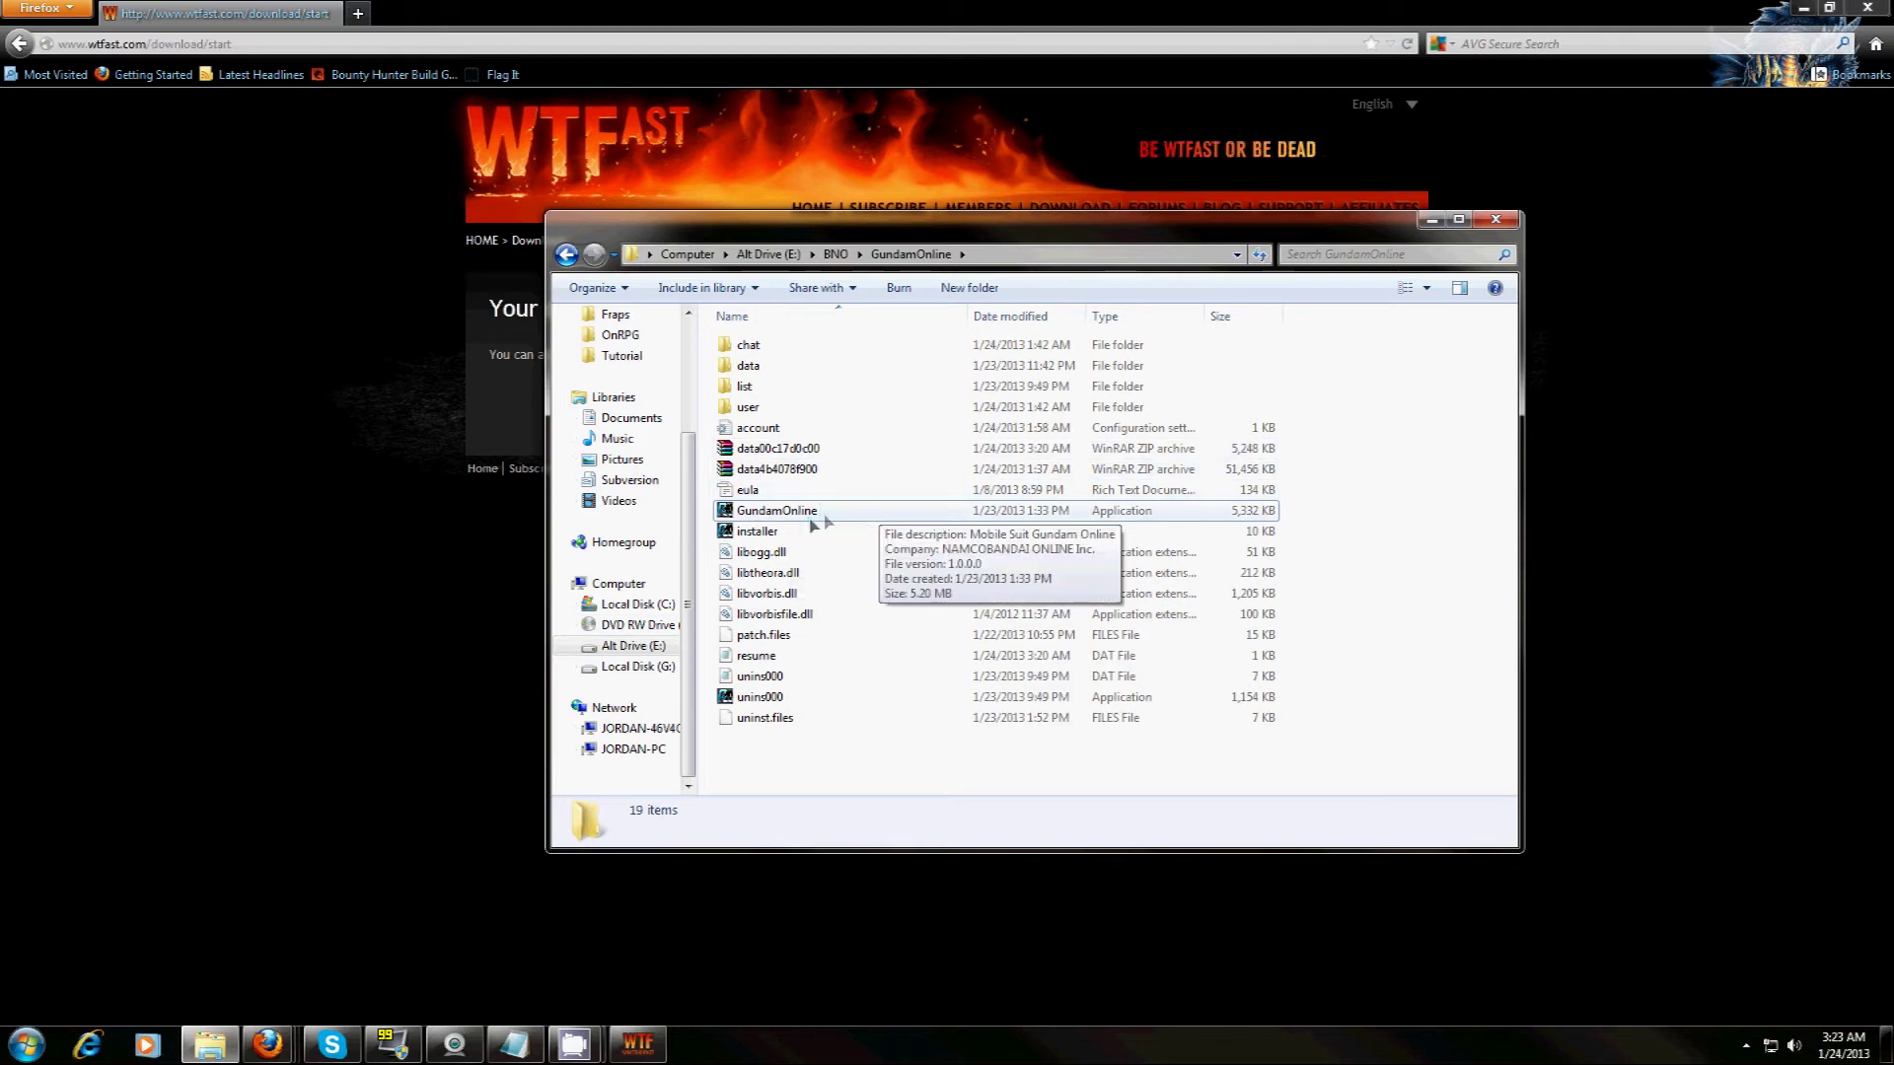
pyautogui.click(990, 511)
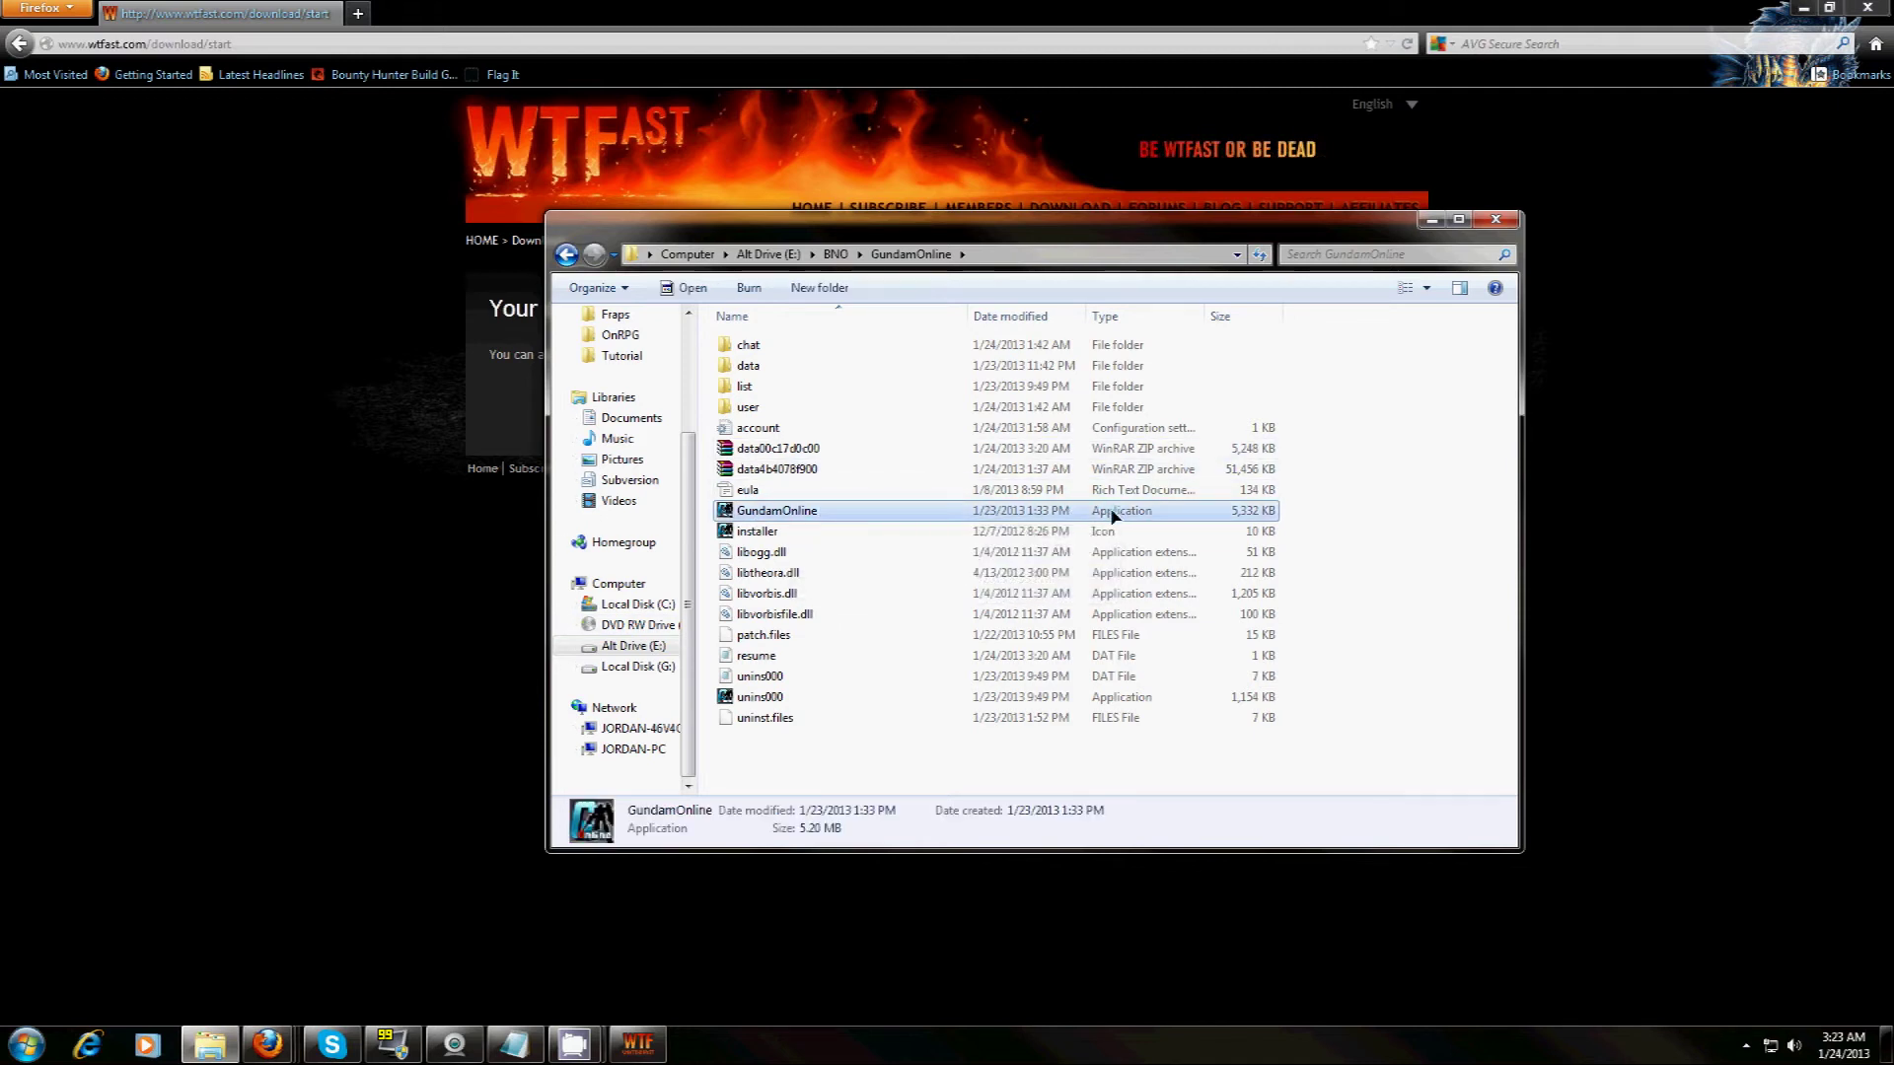
pyautogui.rightClick(882, 512)
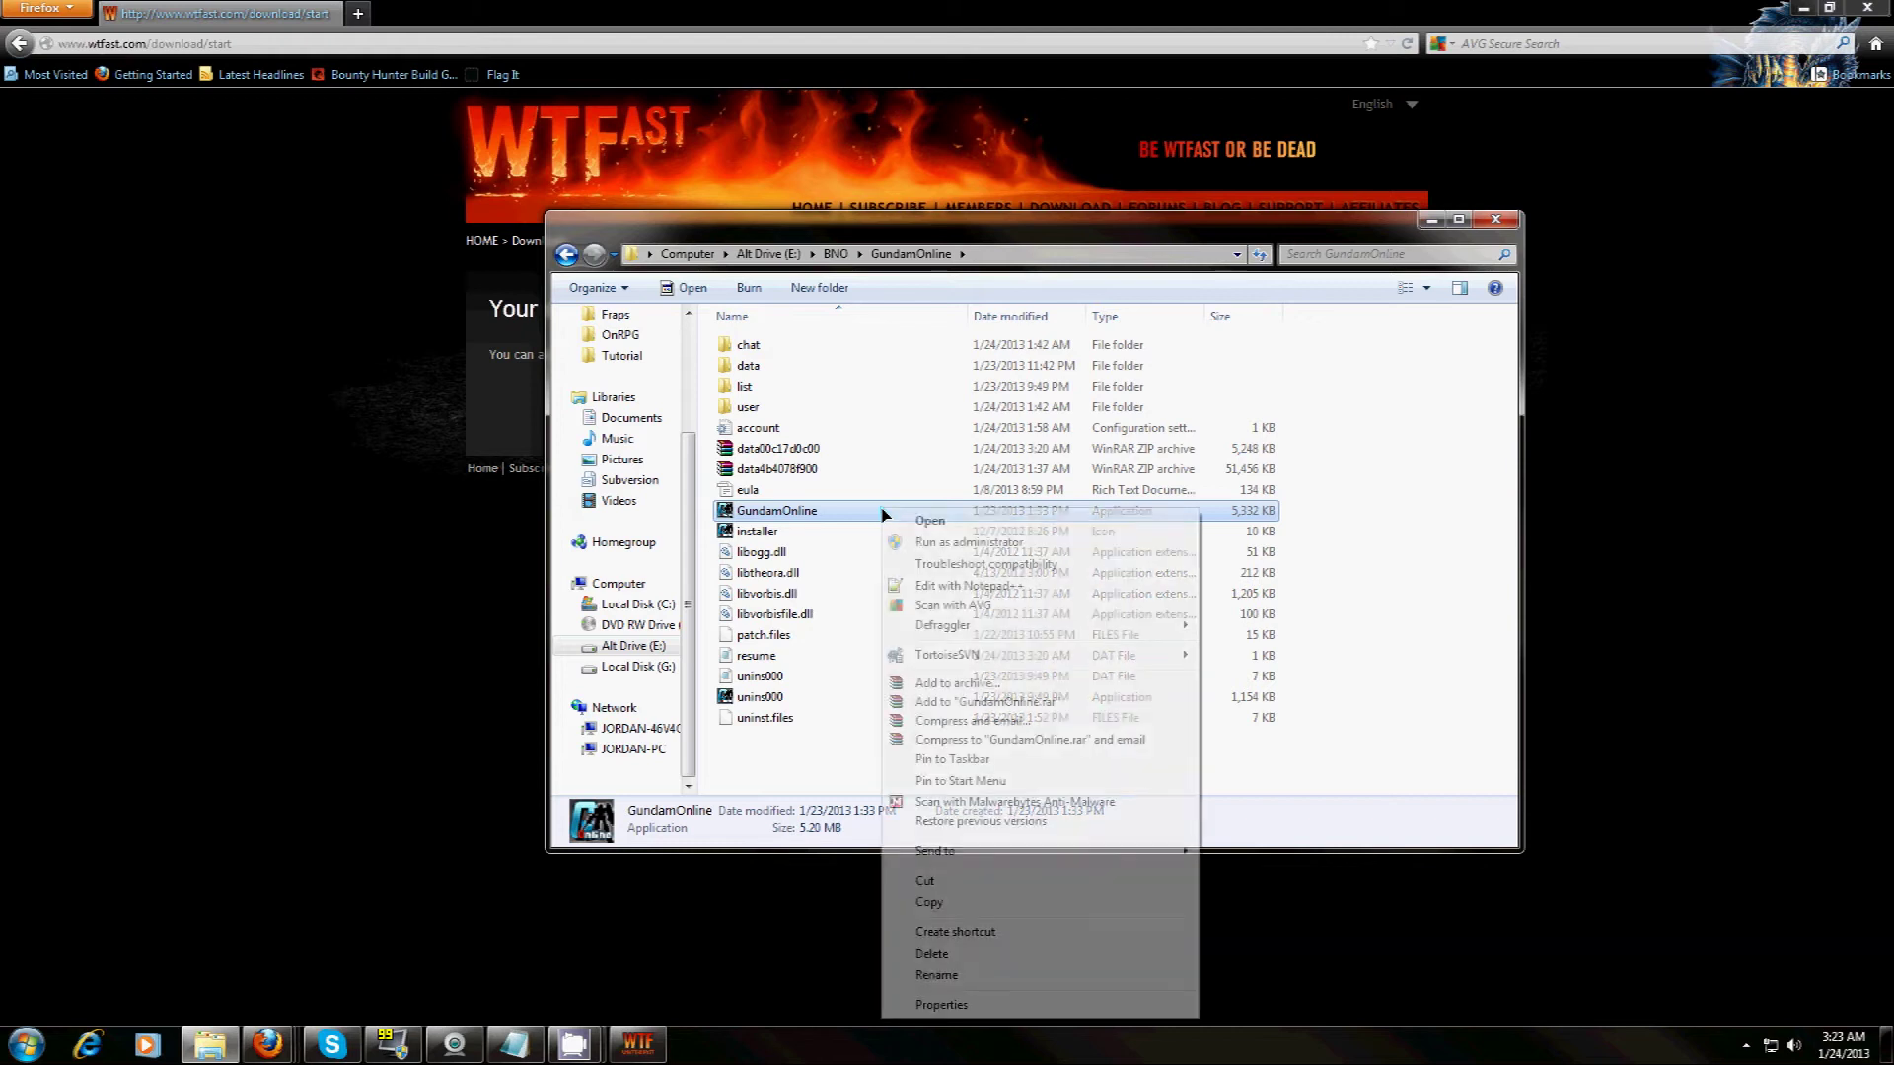
pyautogui.click(968, 935)
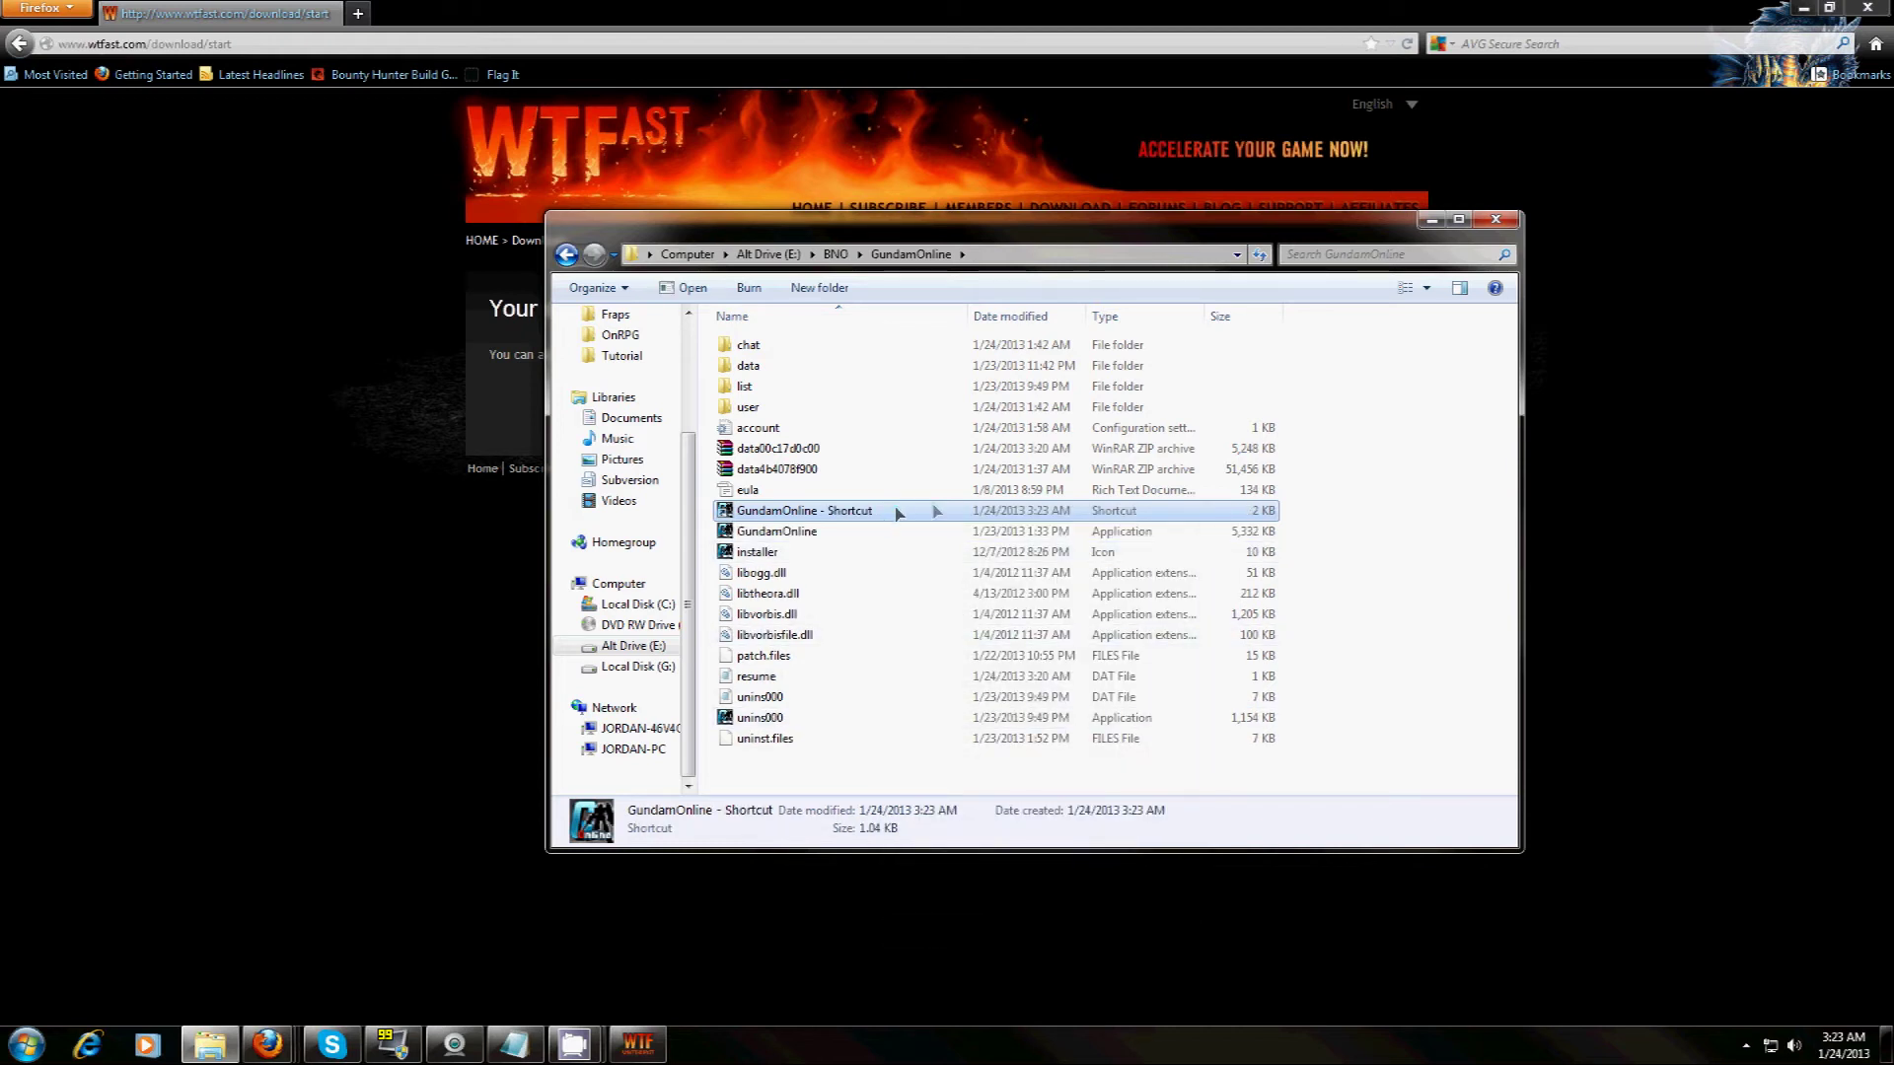
# Append "./data" to the shortcut's Target in Properties and save.
pyautogui.rightClick(1021, 520)
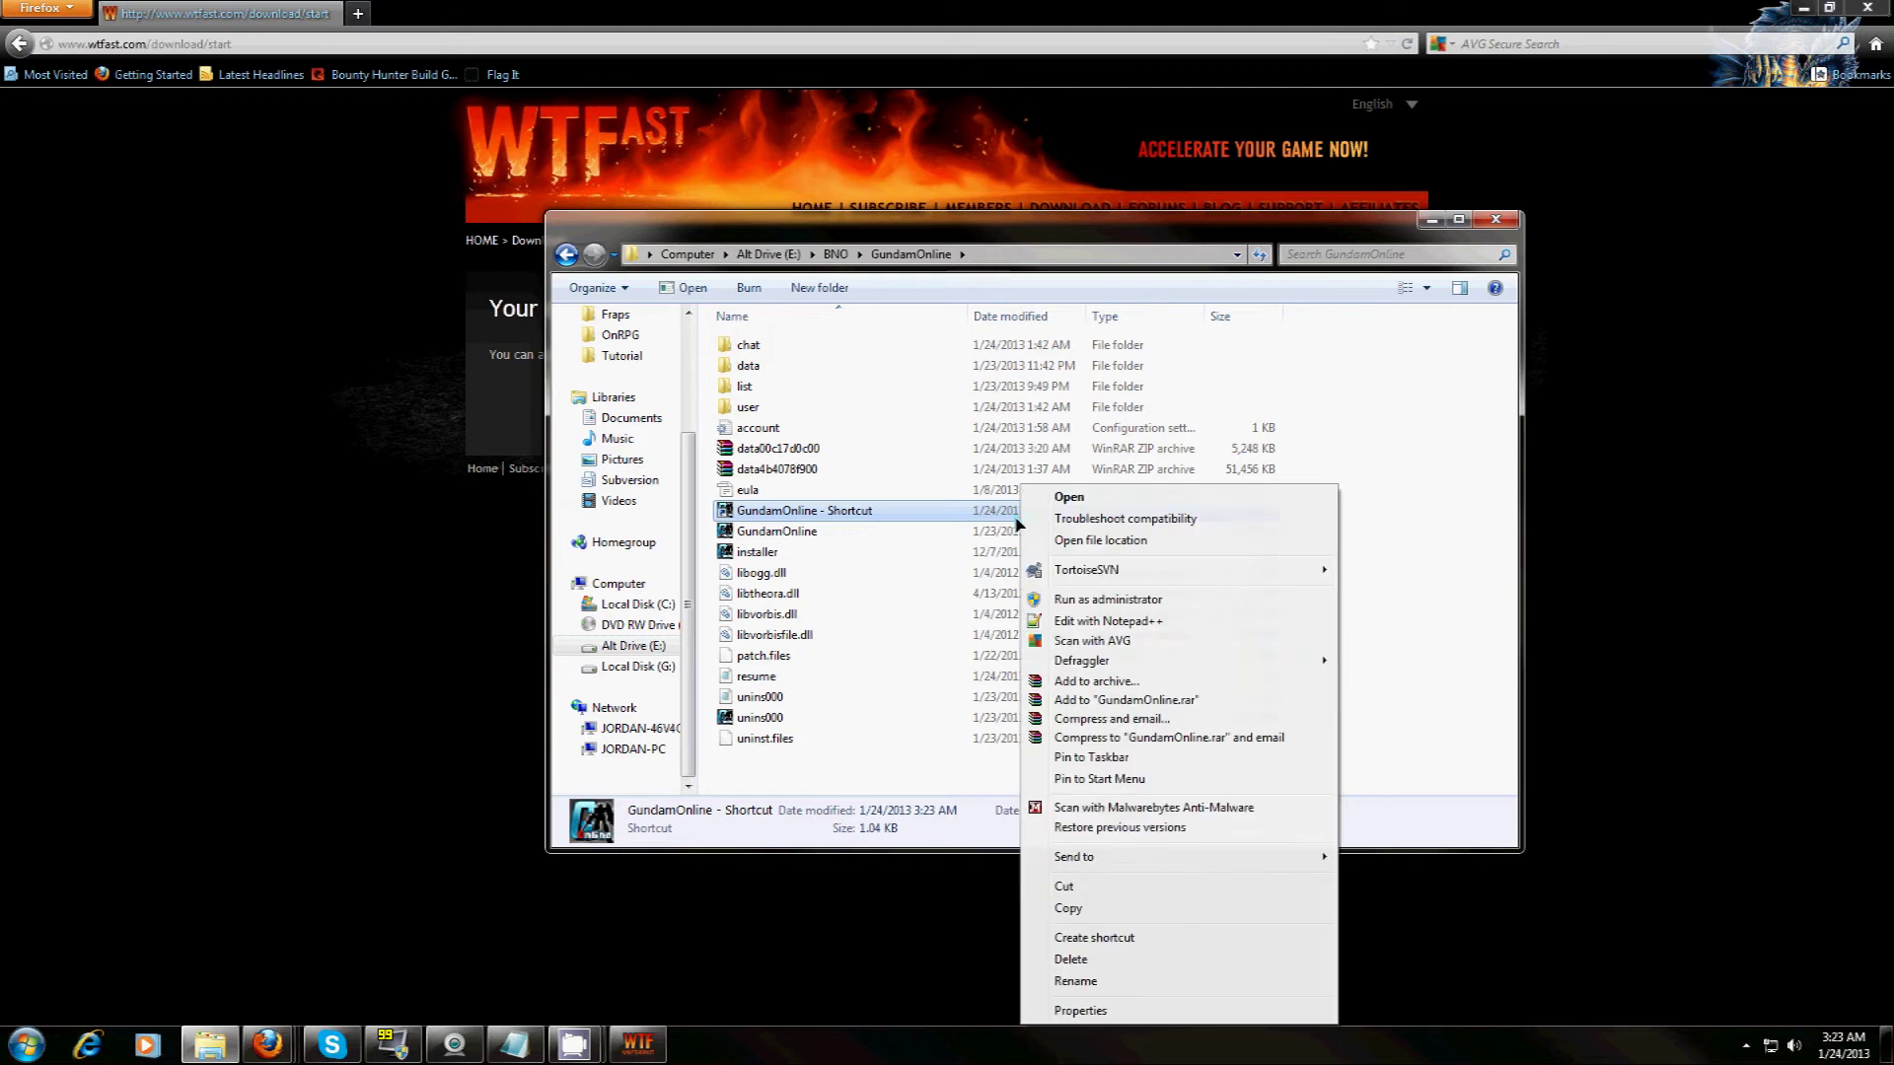
pyautogui.click(1092, 1011)
pyautogui.click(1344, 696)
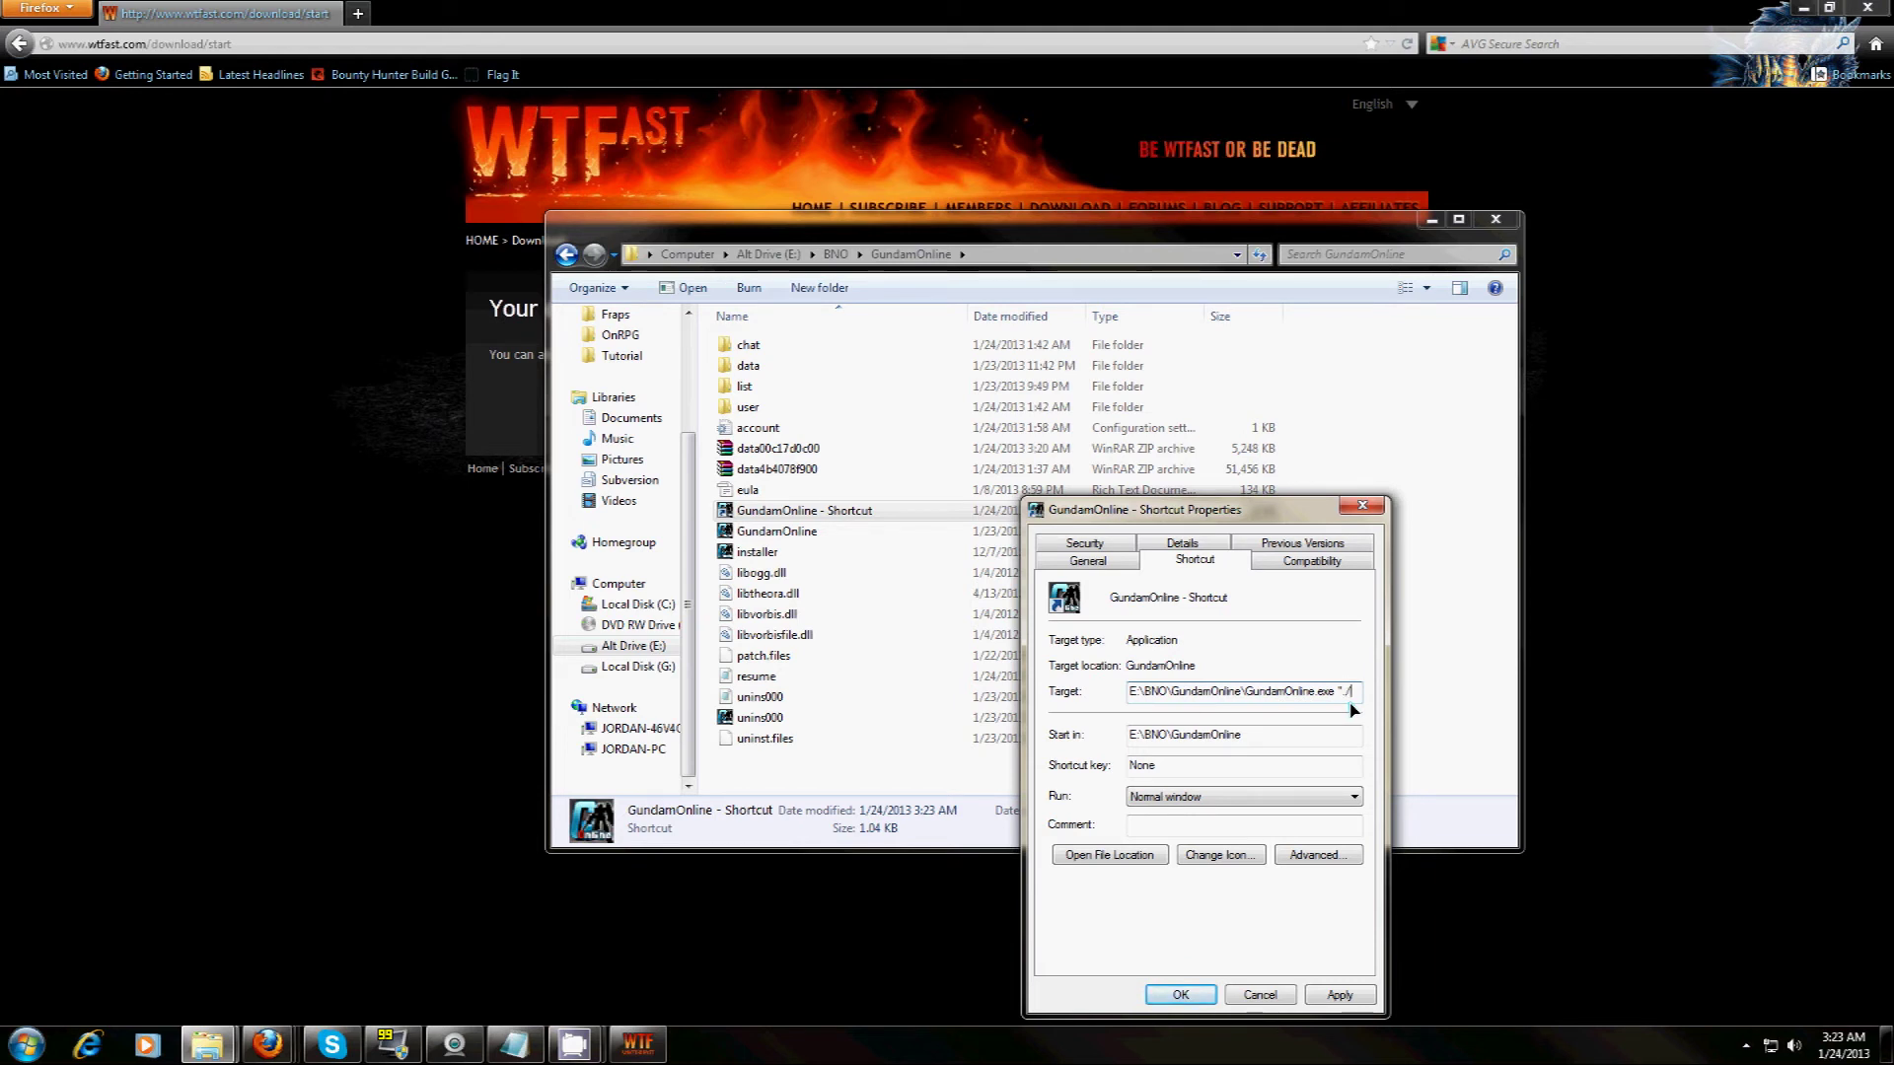
pyautogui.write('data')
pyautogui.write('"')
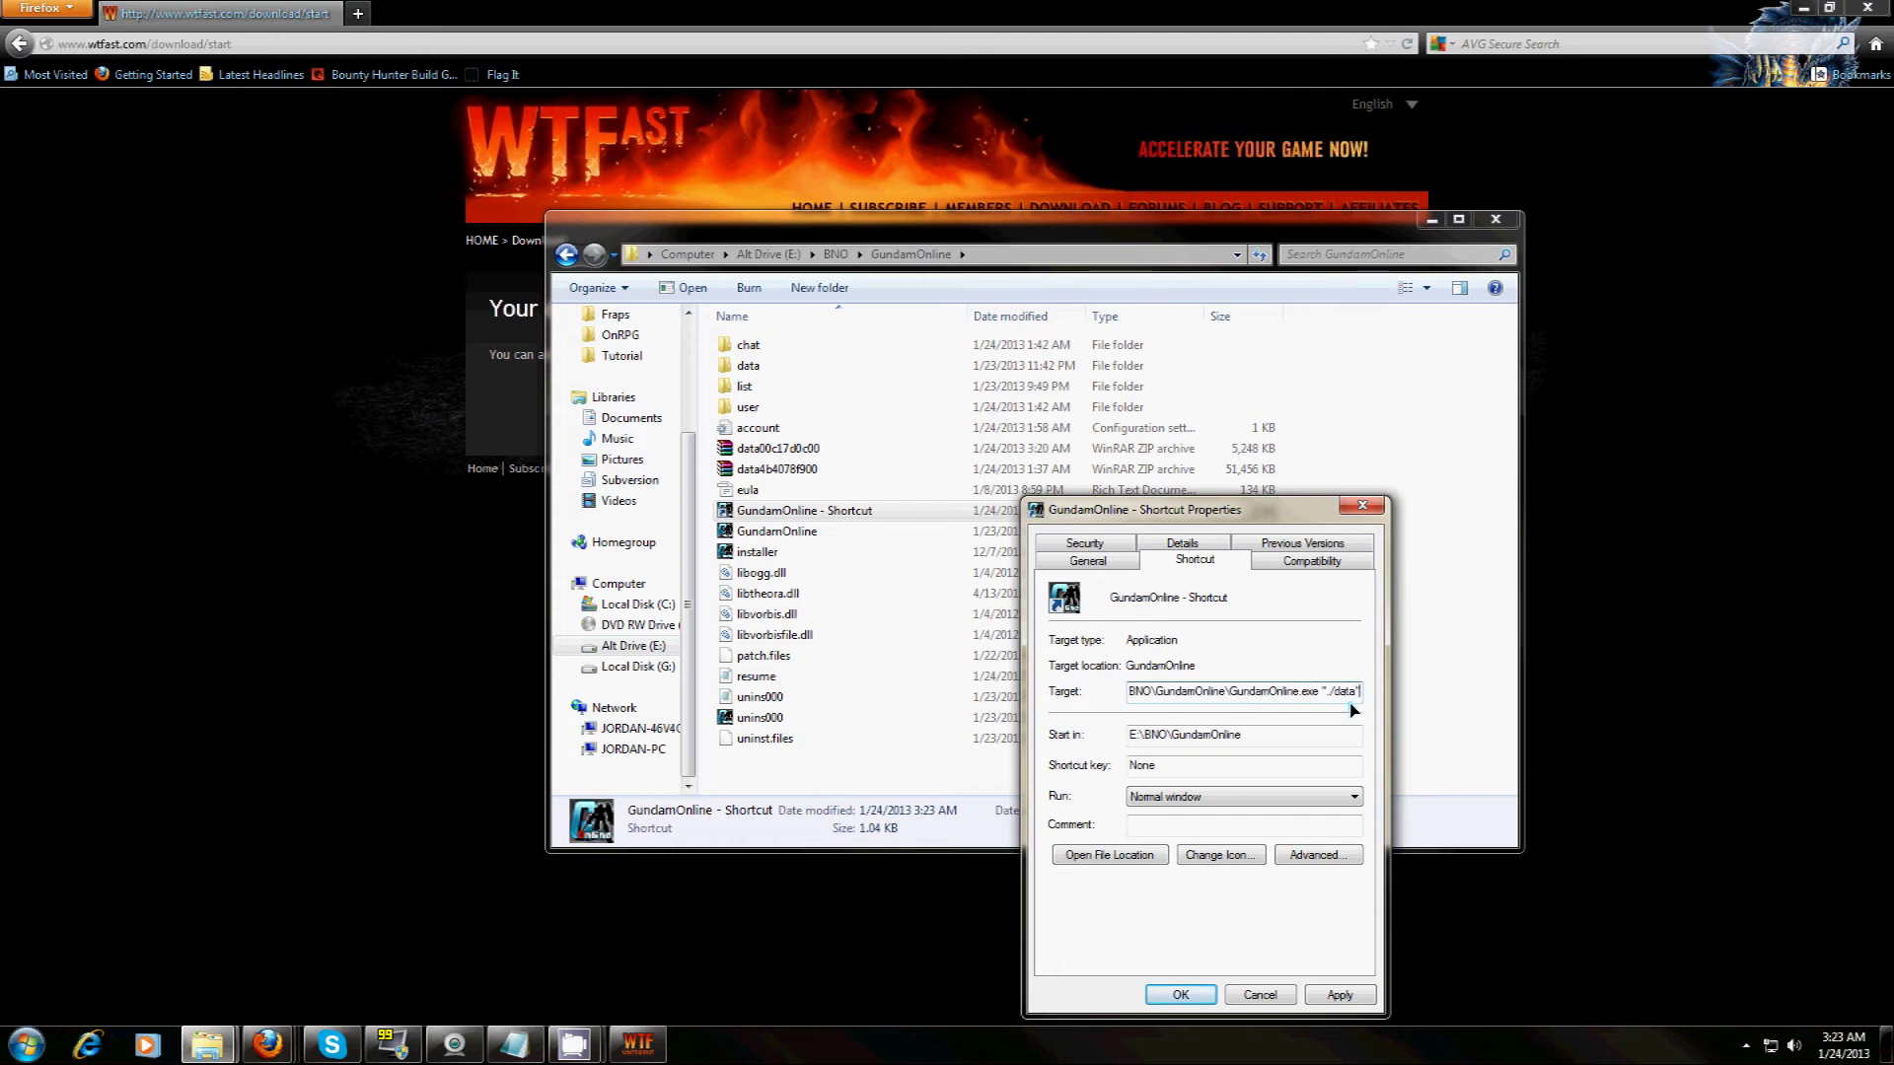
pyautogui.click(1180, 995)
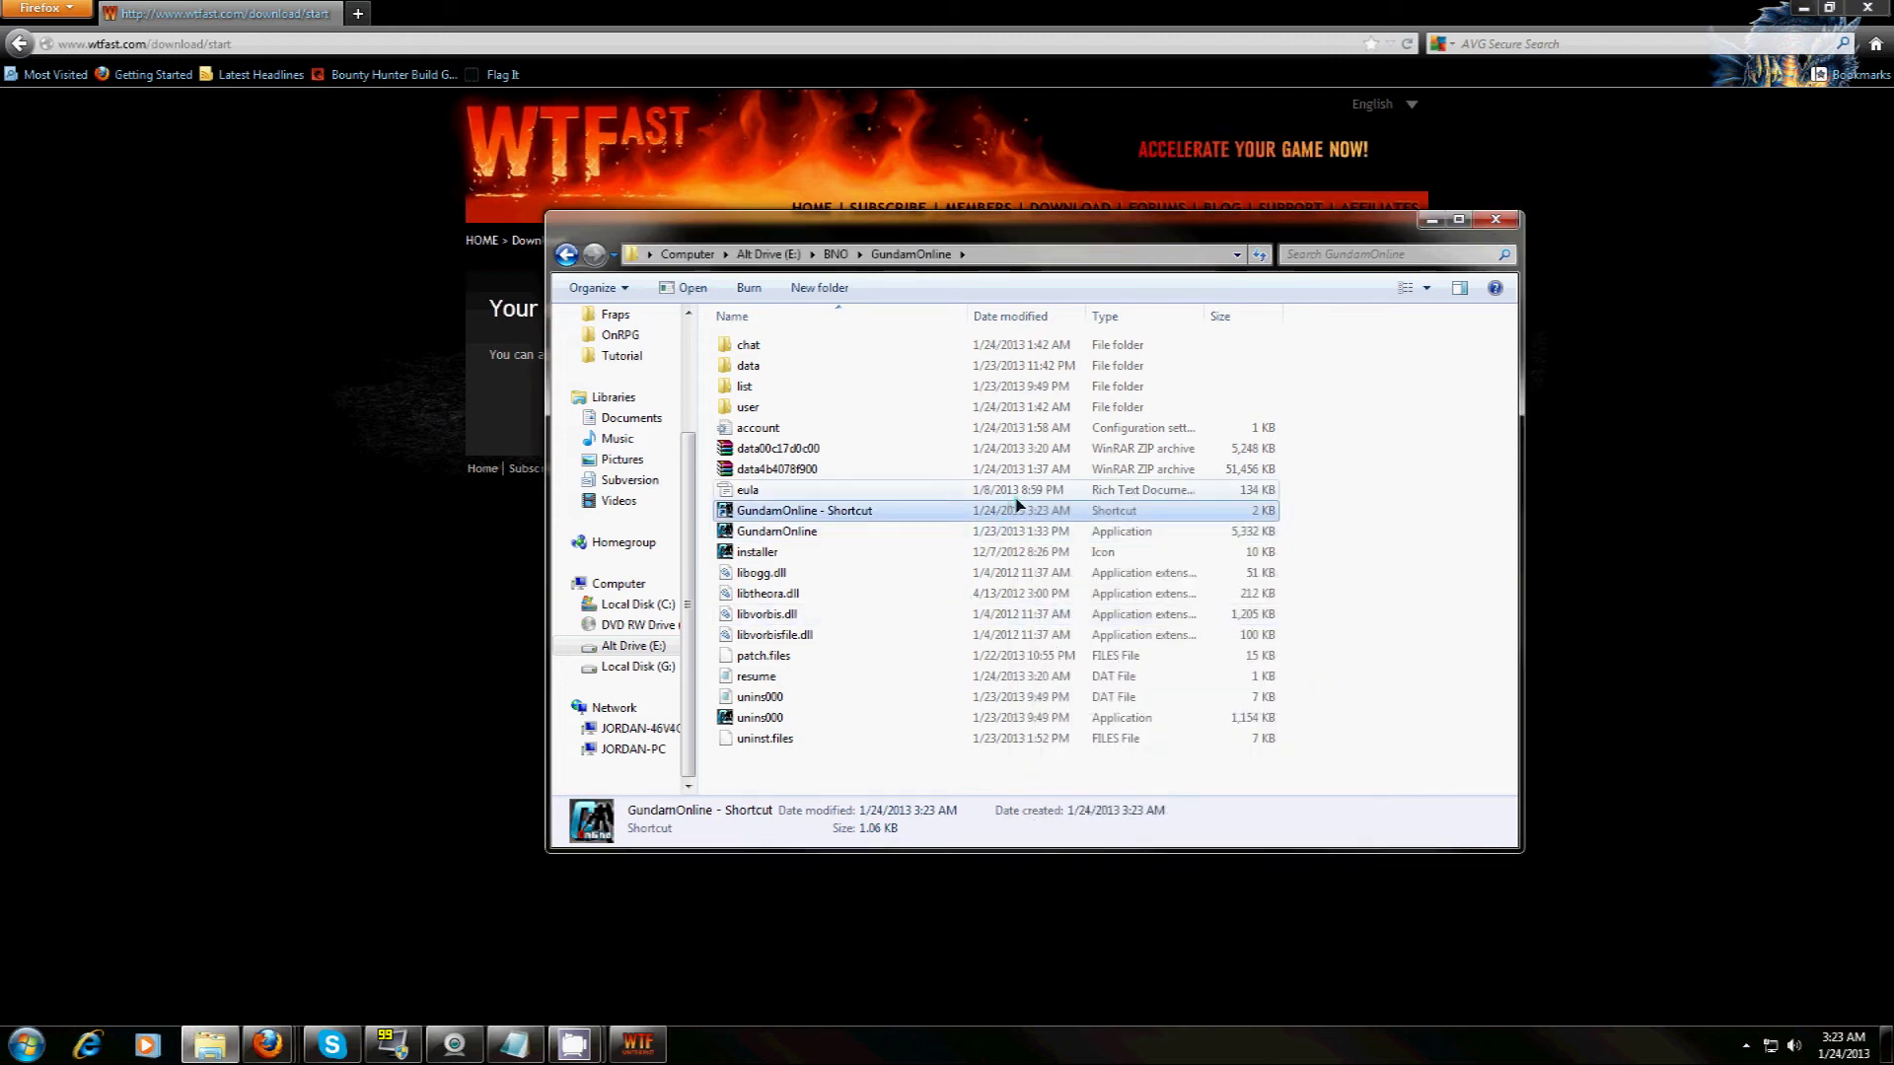
# Add GundamOnline as a WTFast custom game pointing to its executable.
pyautogui.click(640, 1047)
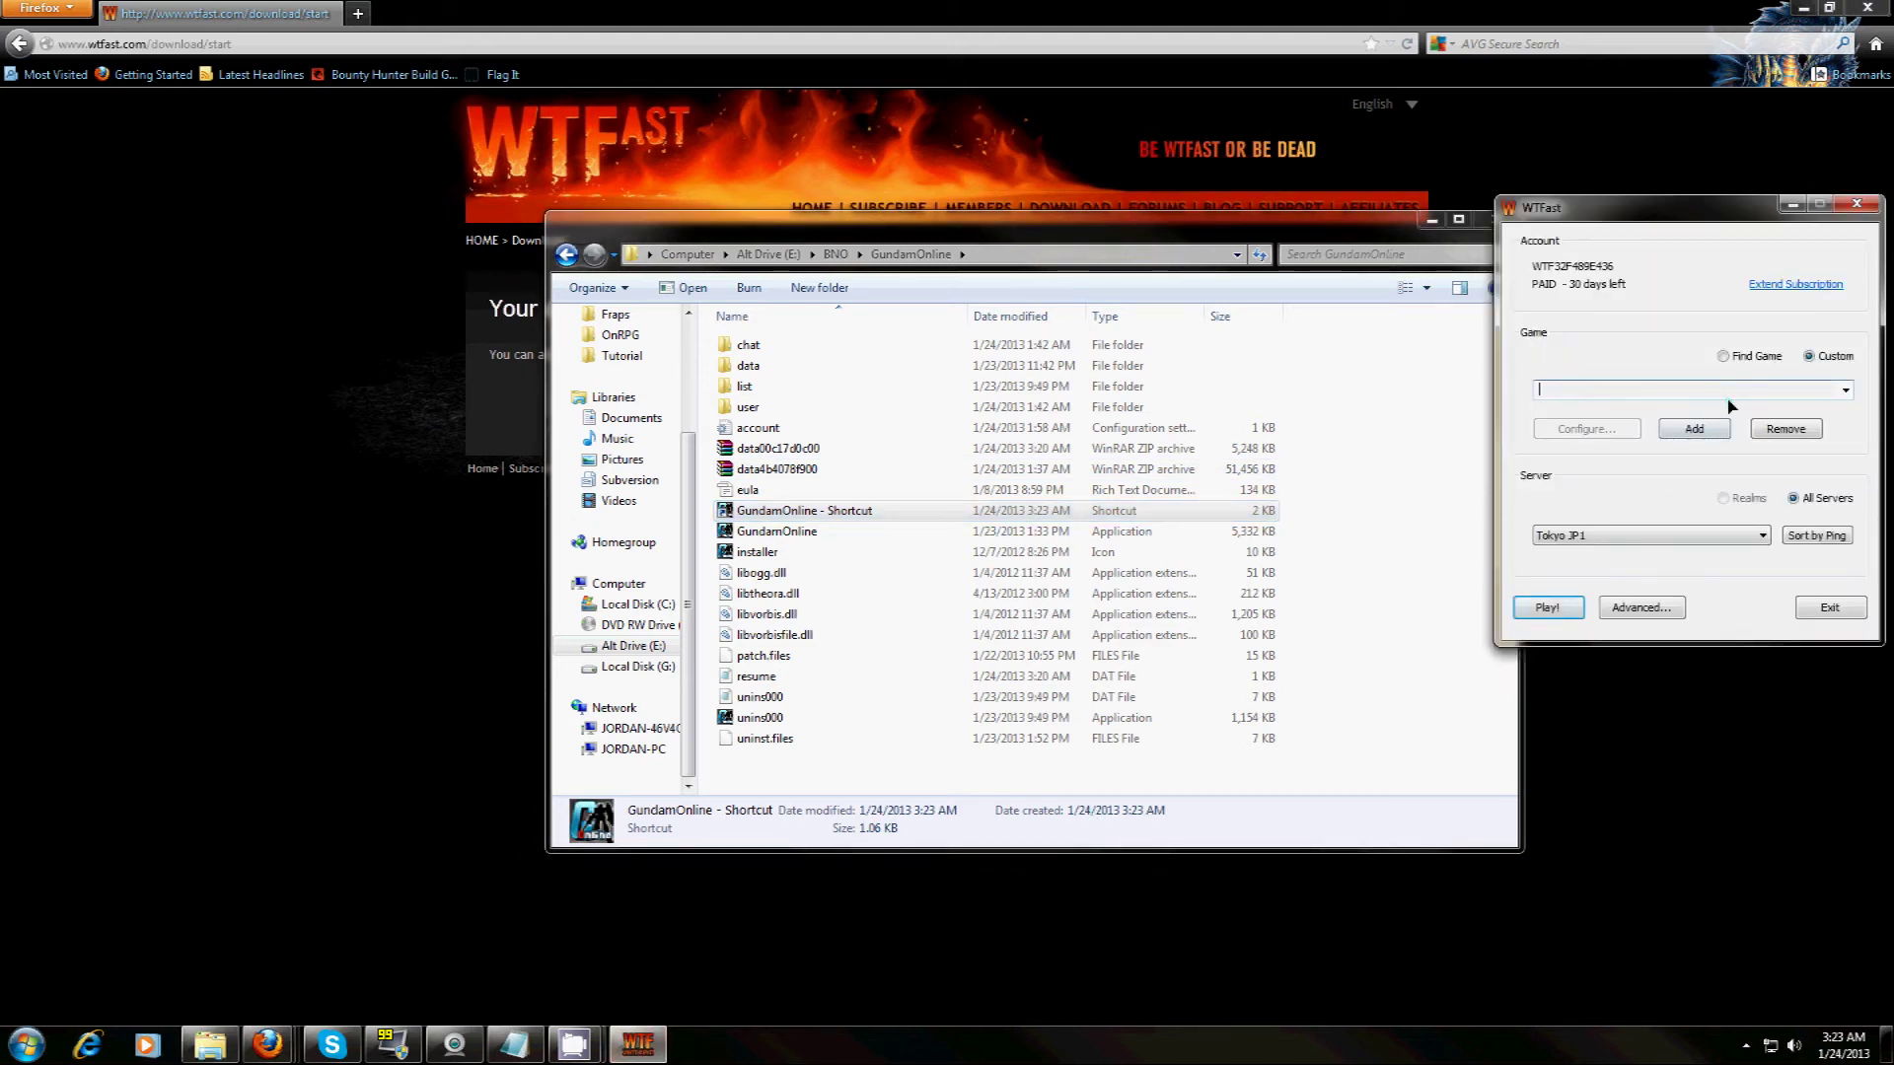
pyautogui.click(1812, 359)
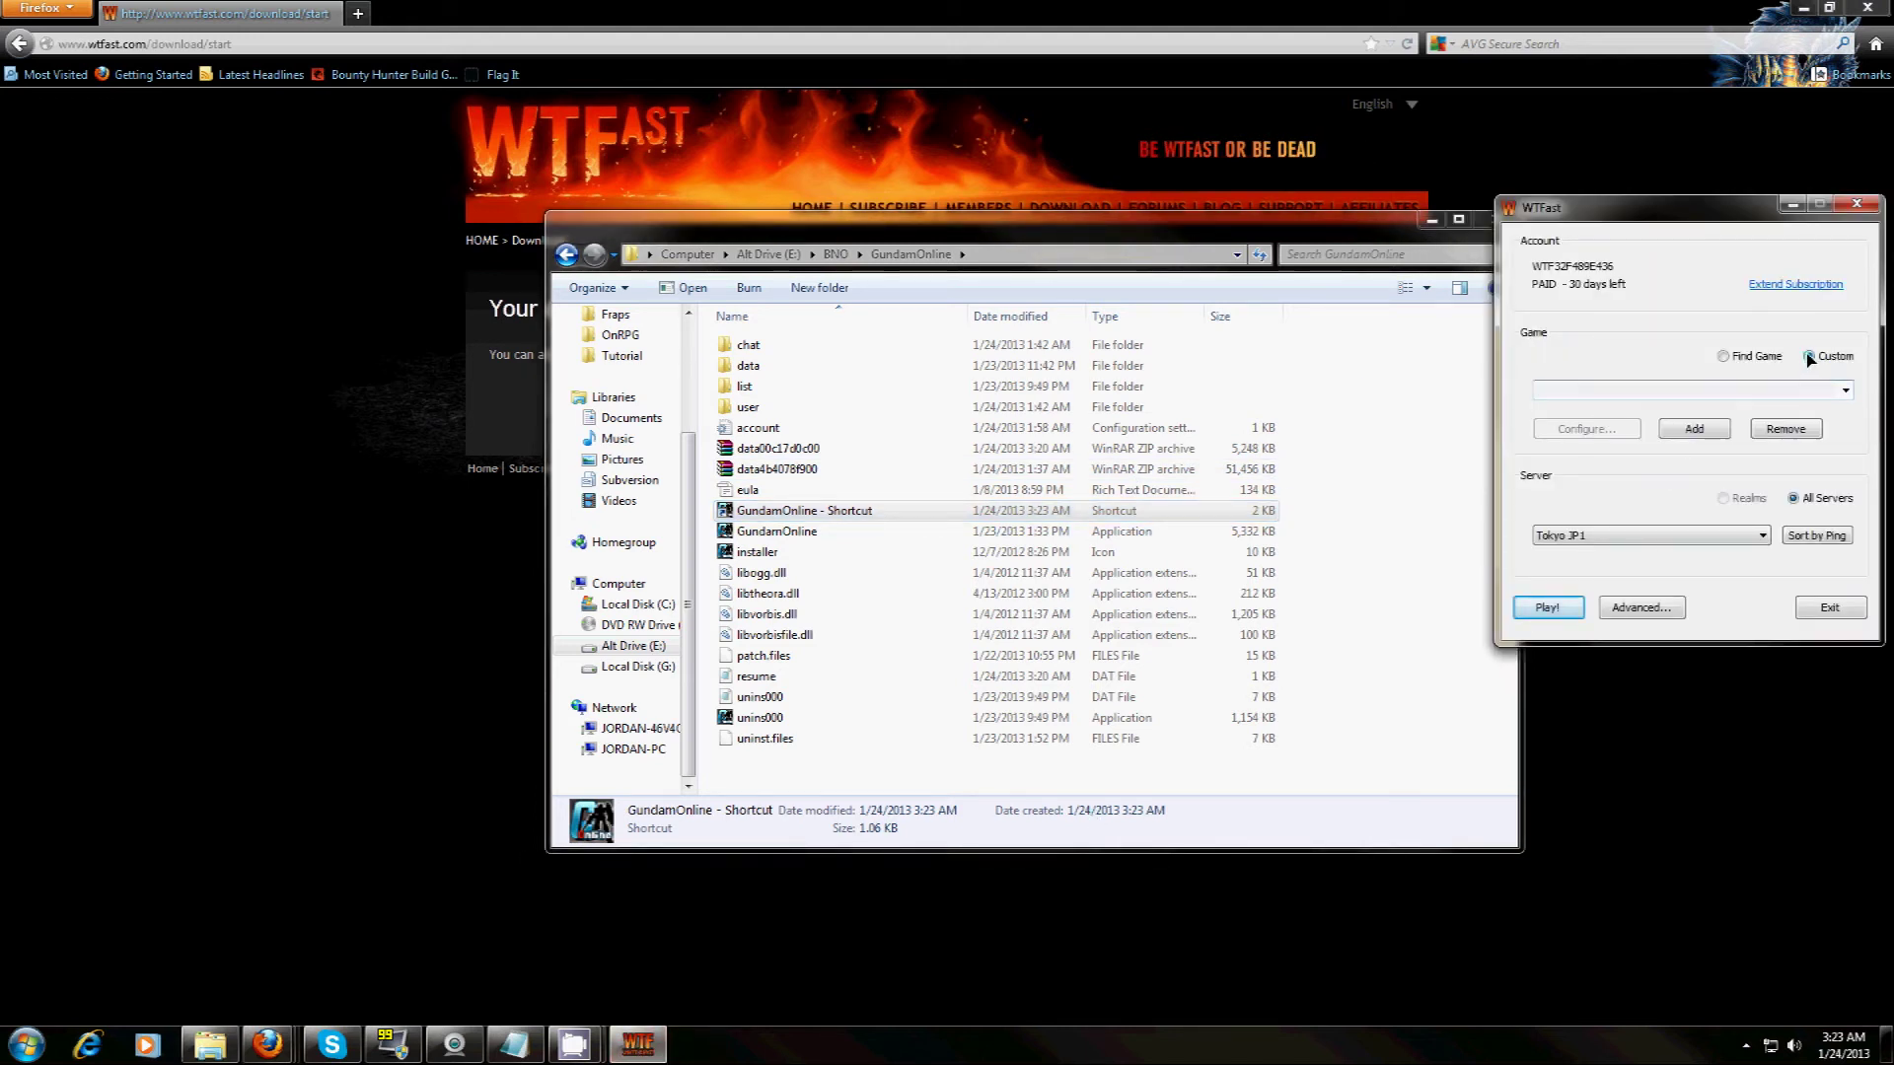
pyautogui.click(1695, 431)
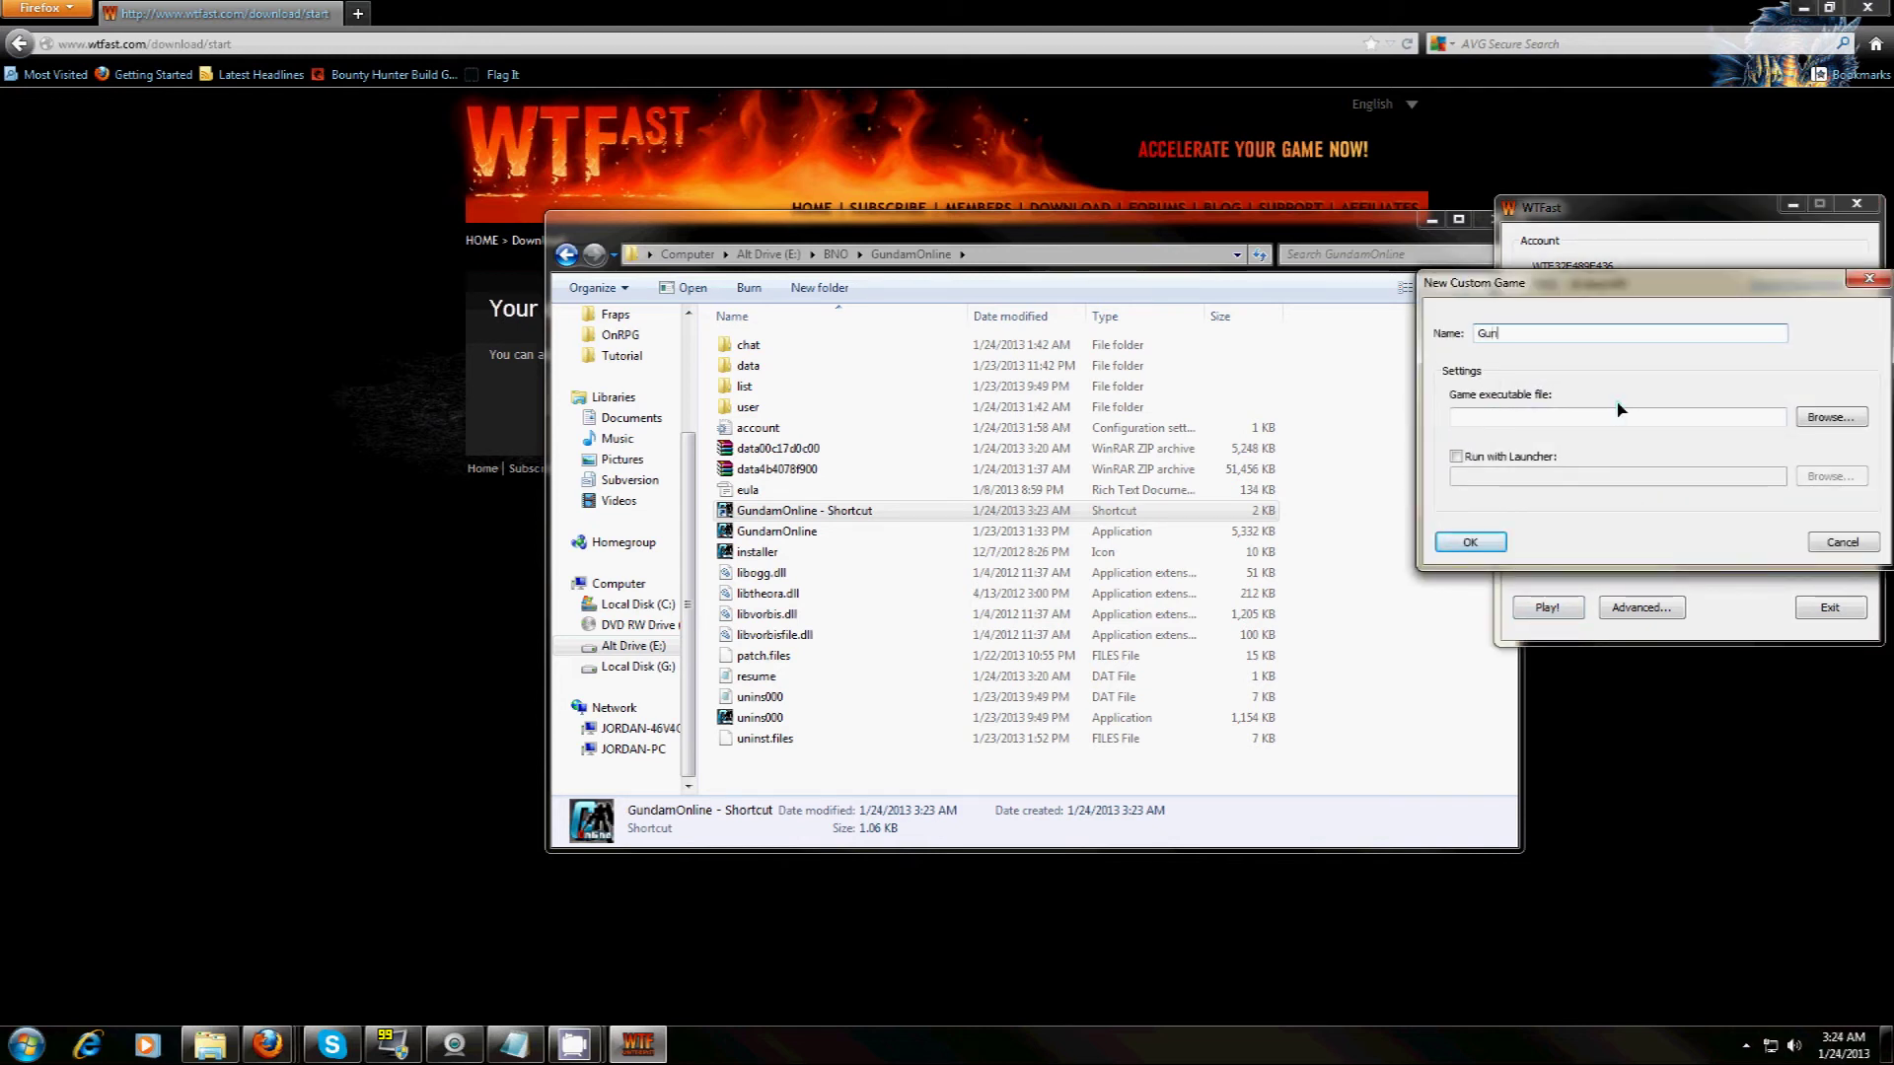
pyautogui.write('damOnline')
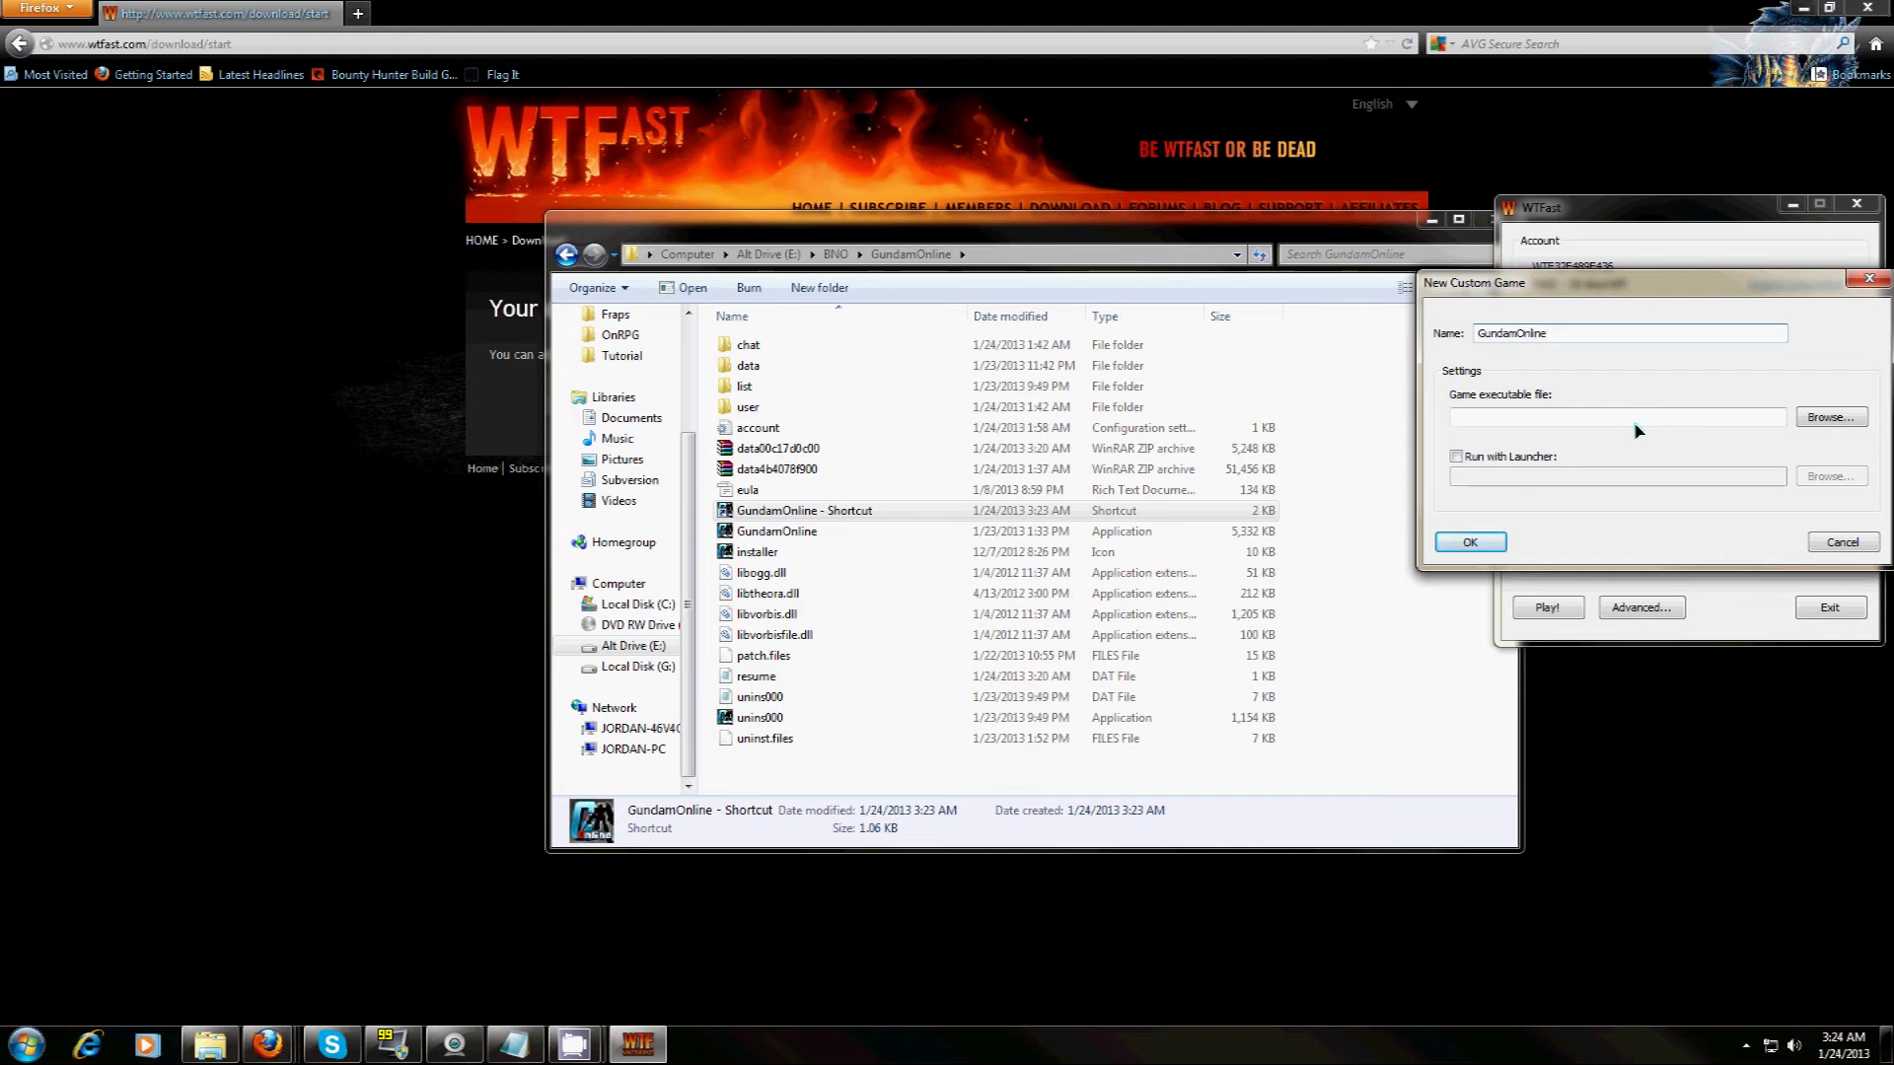
pyautogui.click(1830, 419)
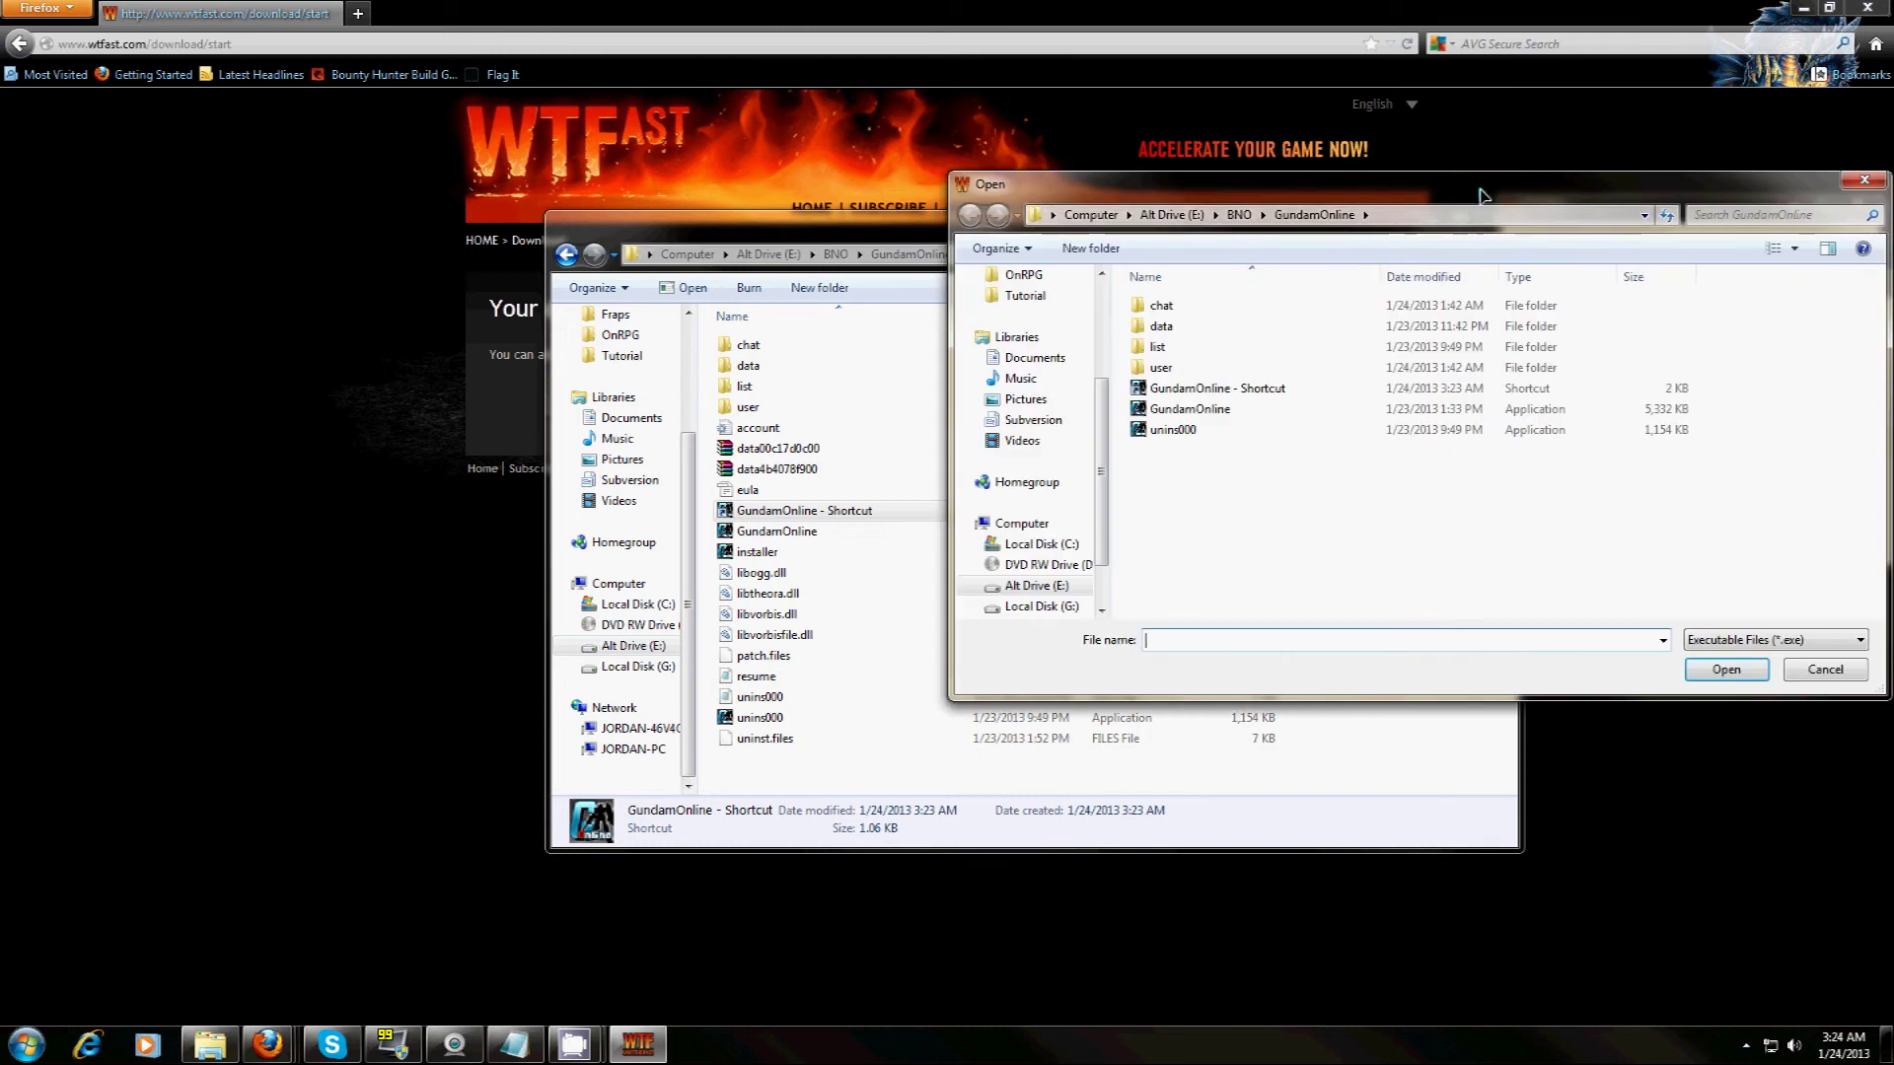
pyautogui.doubleClick(1257, 390)
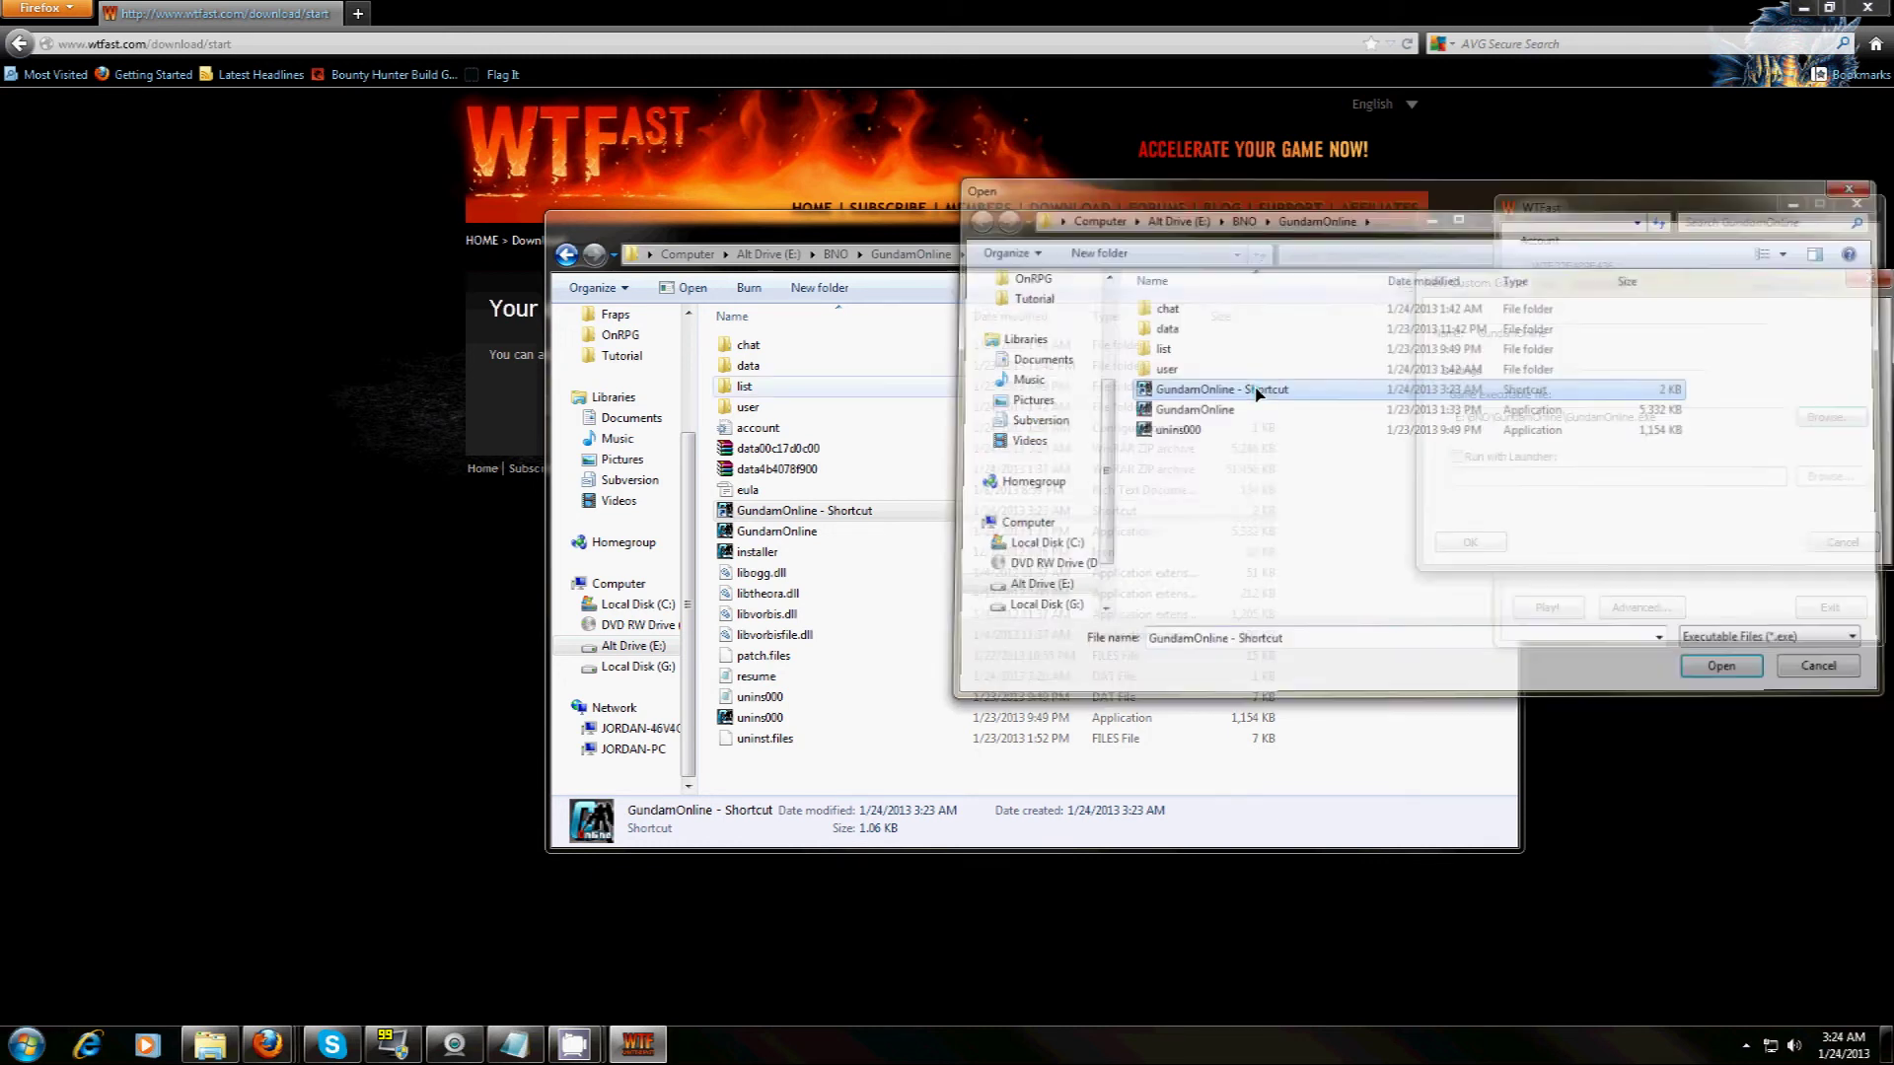
pyautogui.click(1465, 542)
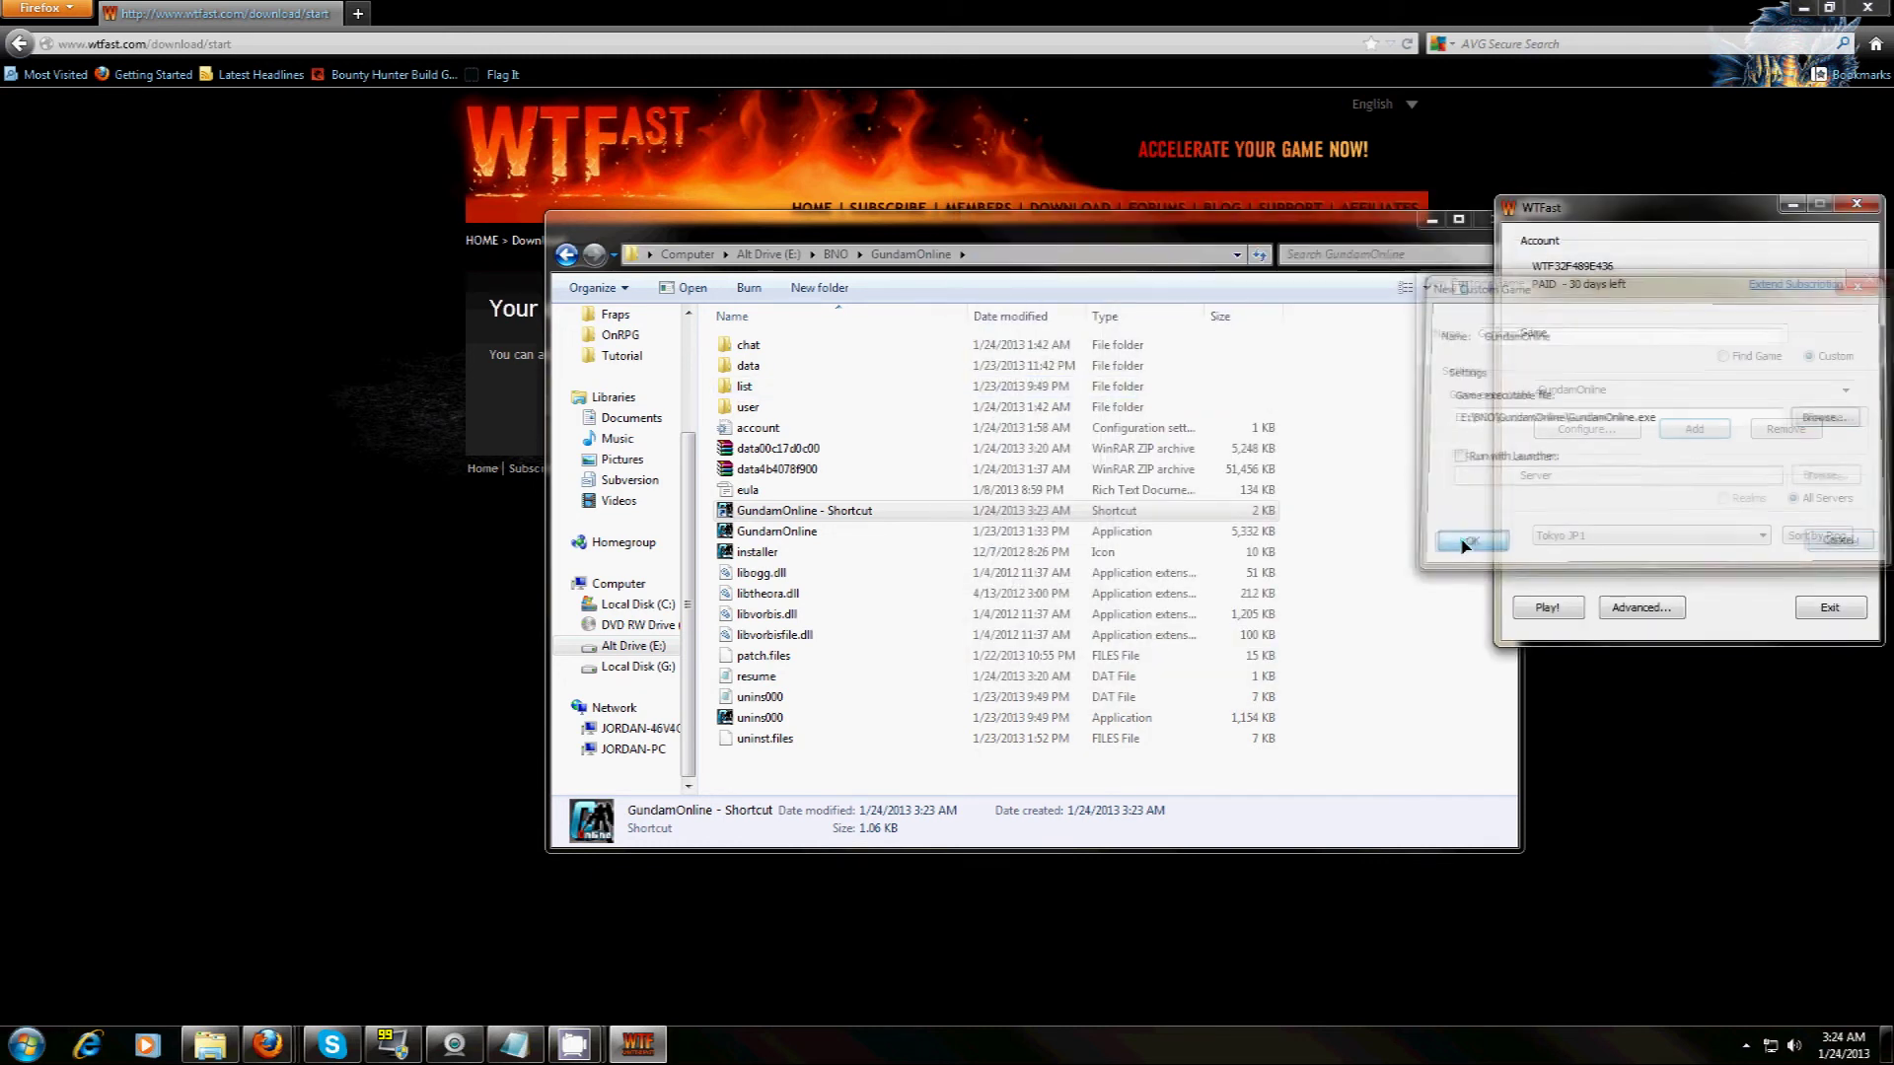
# Keep Tokyo JP1 as the server and launch GundamOnline through WTFast.
pyautogui.click(1742, 541)
pyautogui.click(1742, 541)
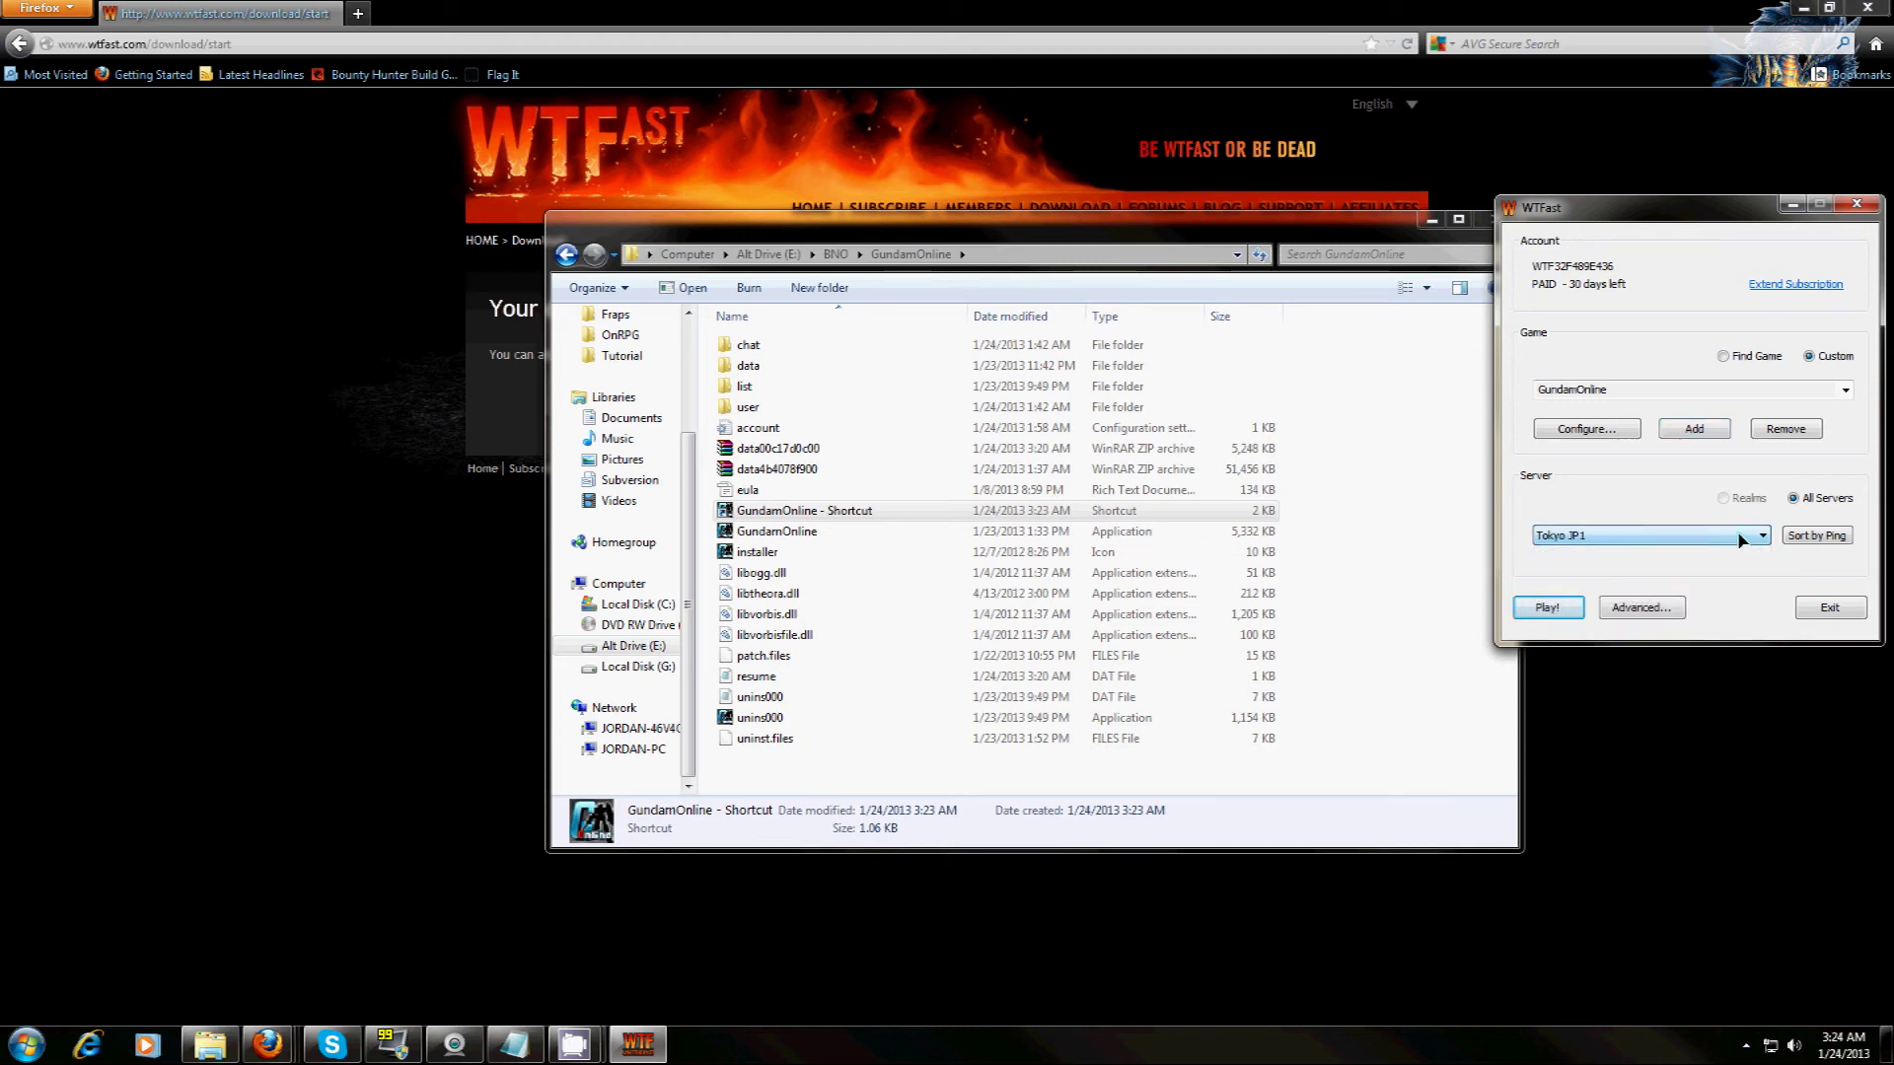
pyautogui.click(1728, 541)
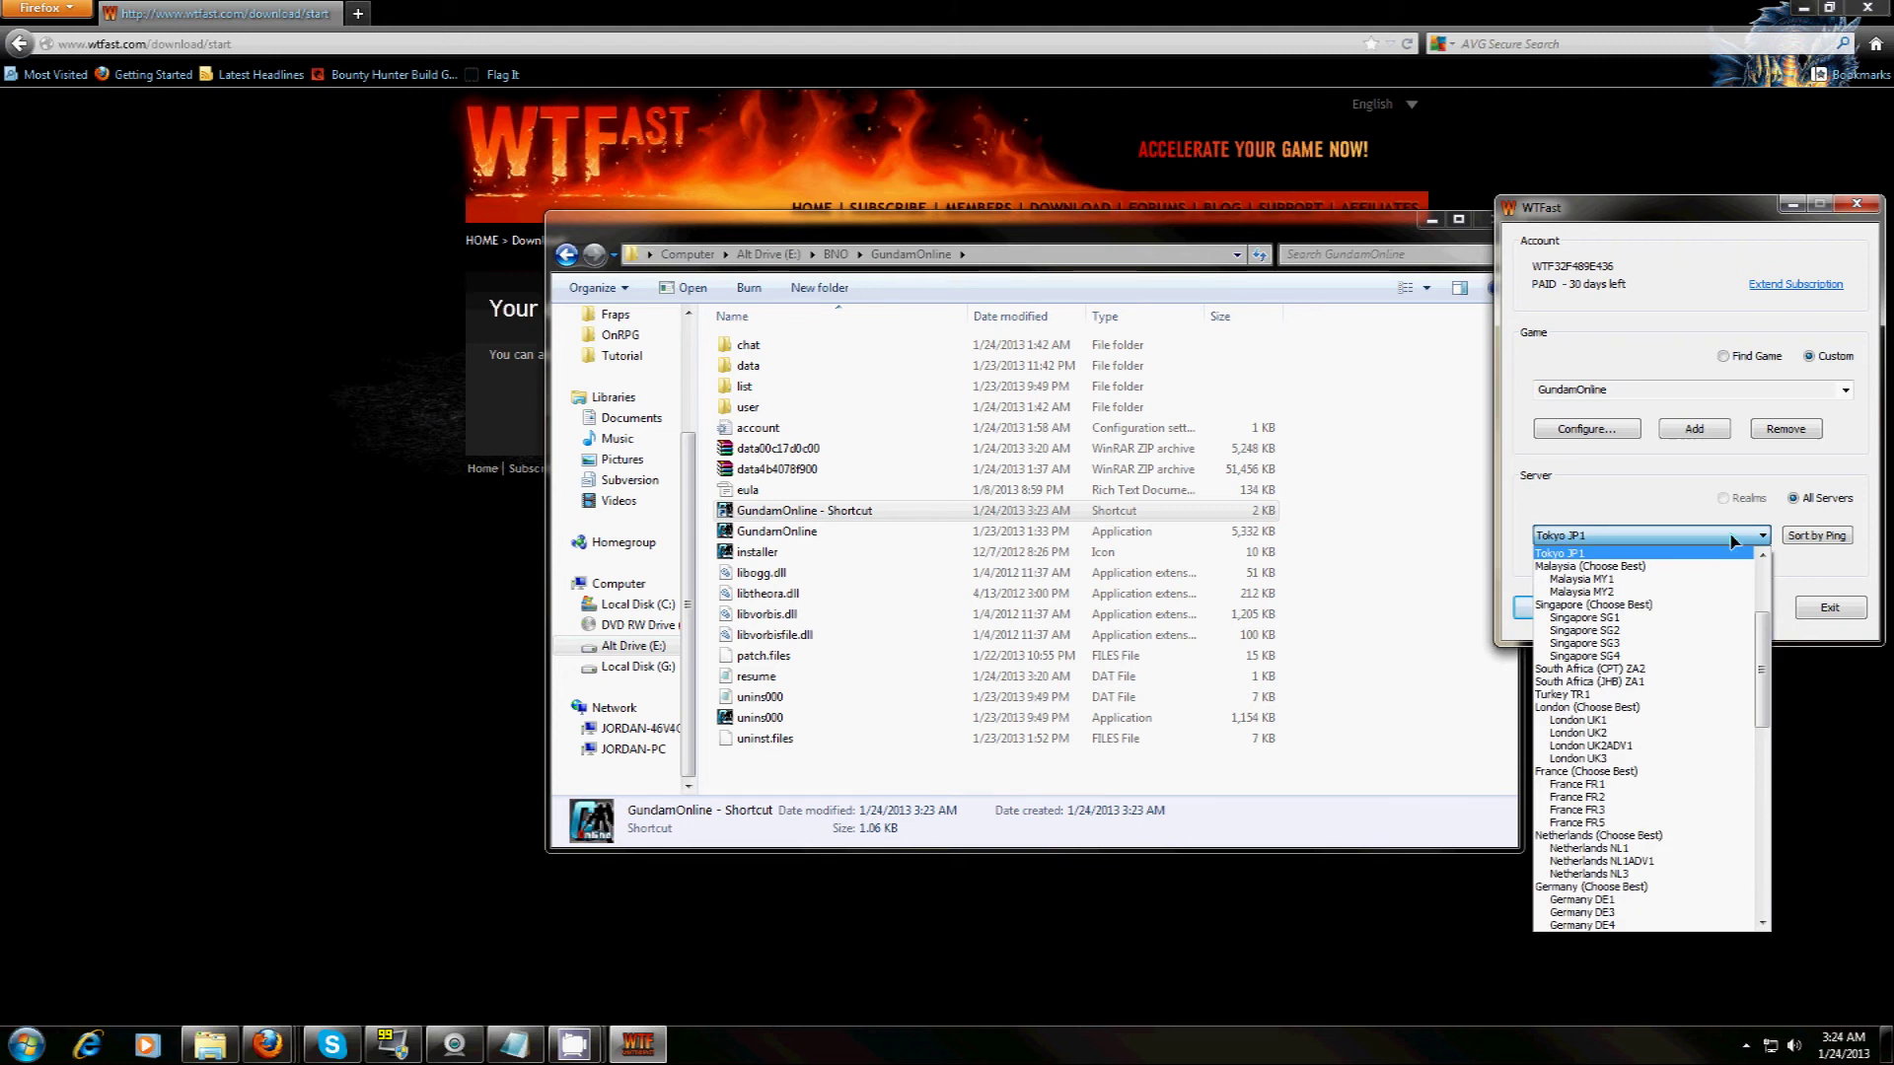
pyautogui.click(1732, 542)
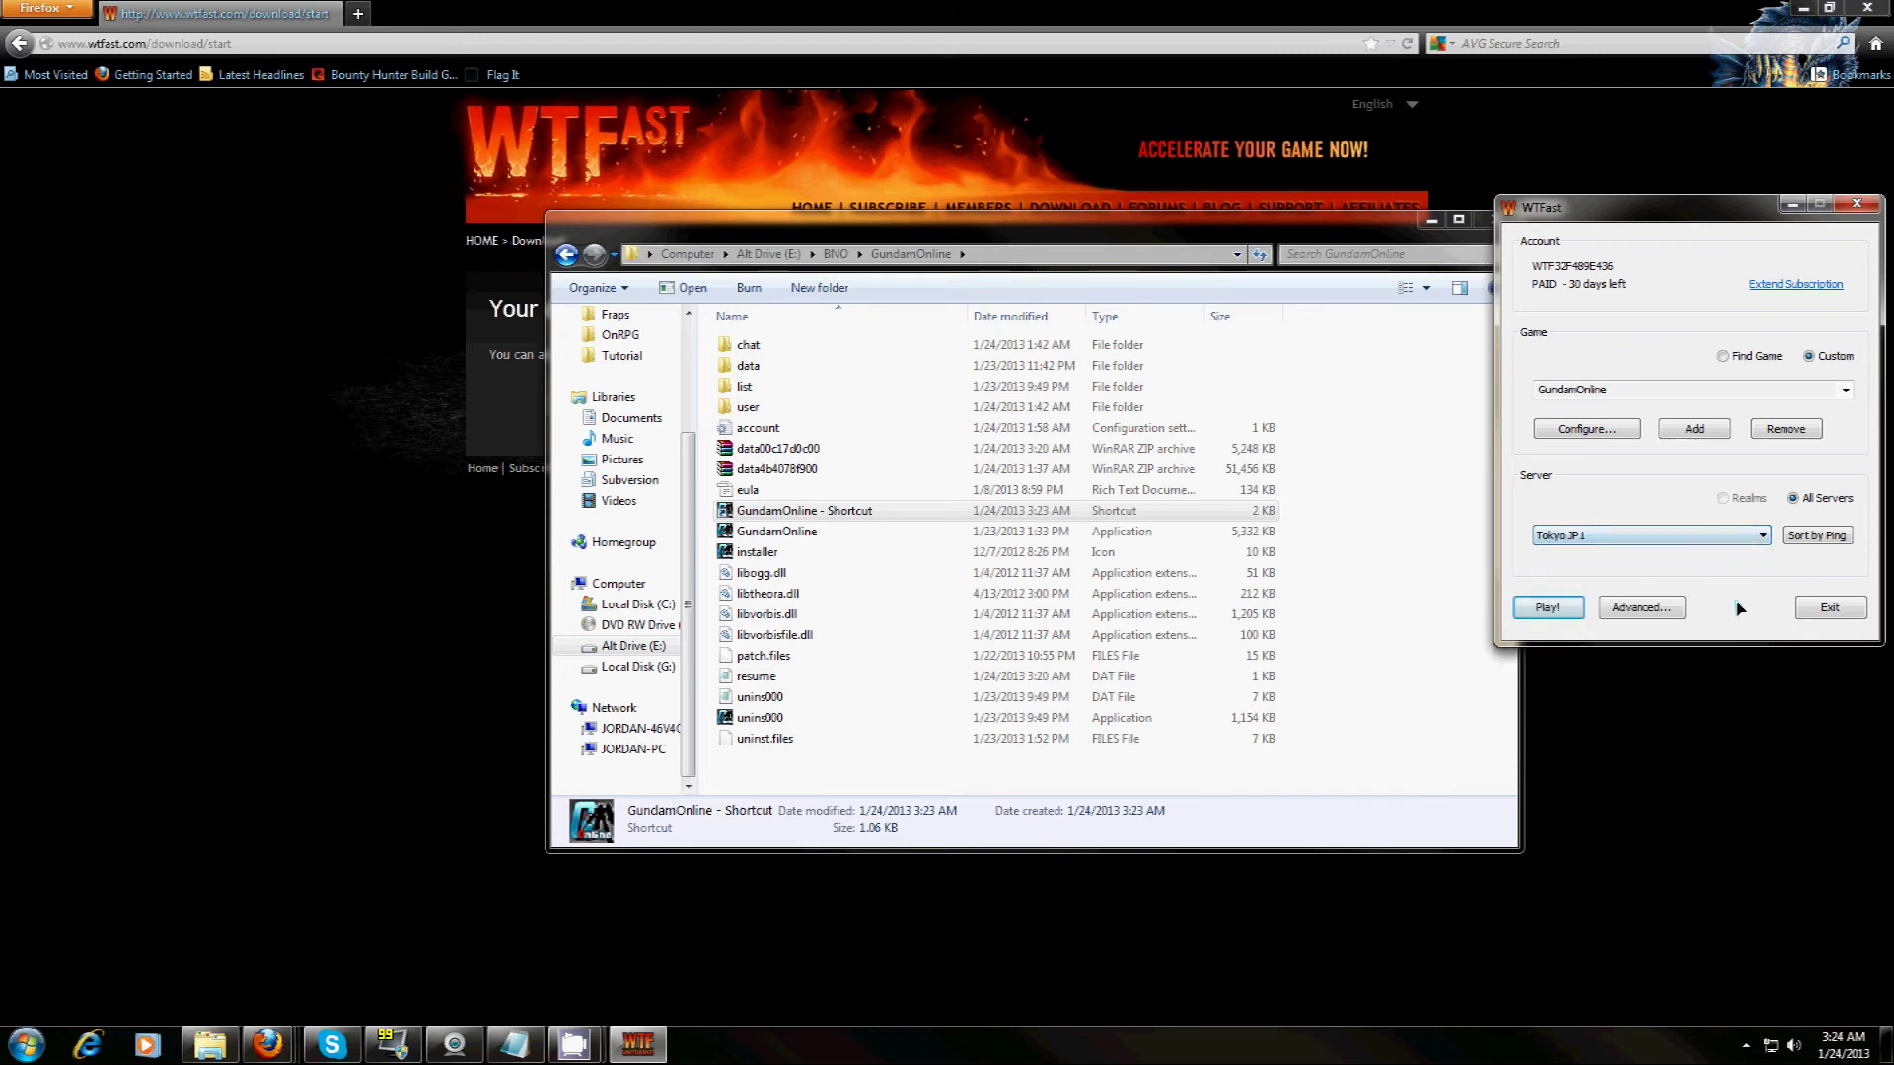
pyautogui.click(1549, 606)
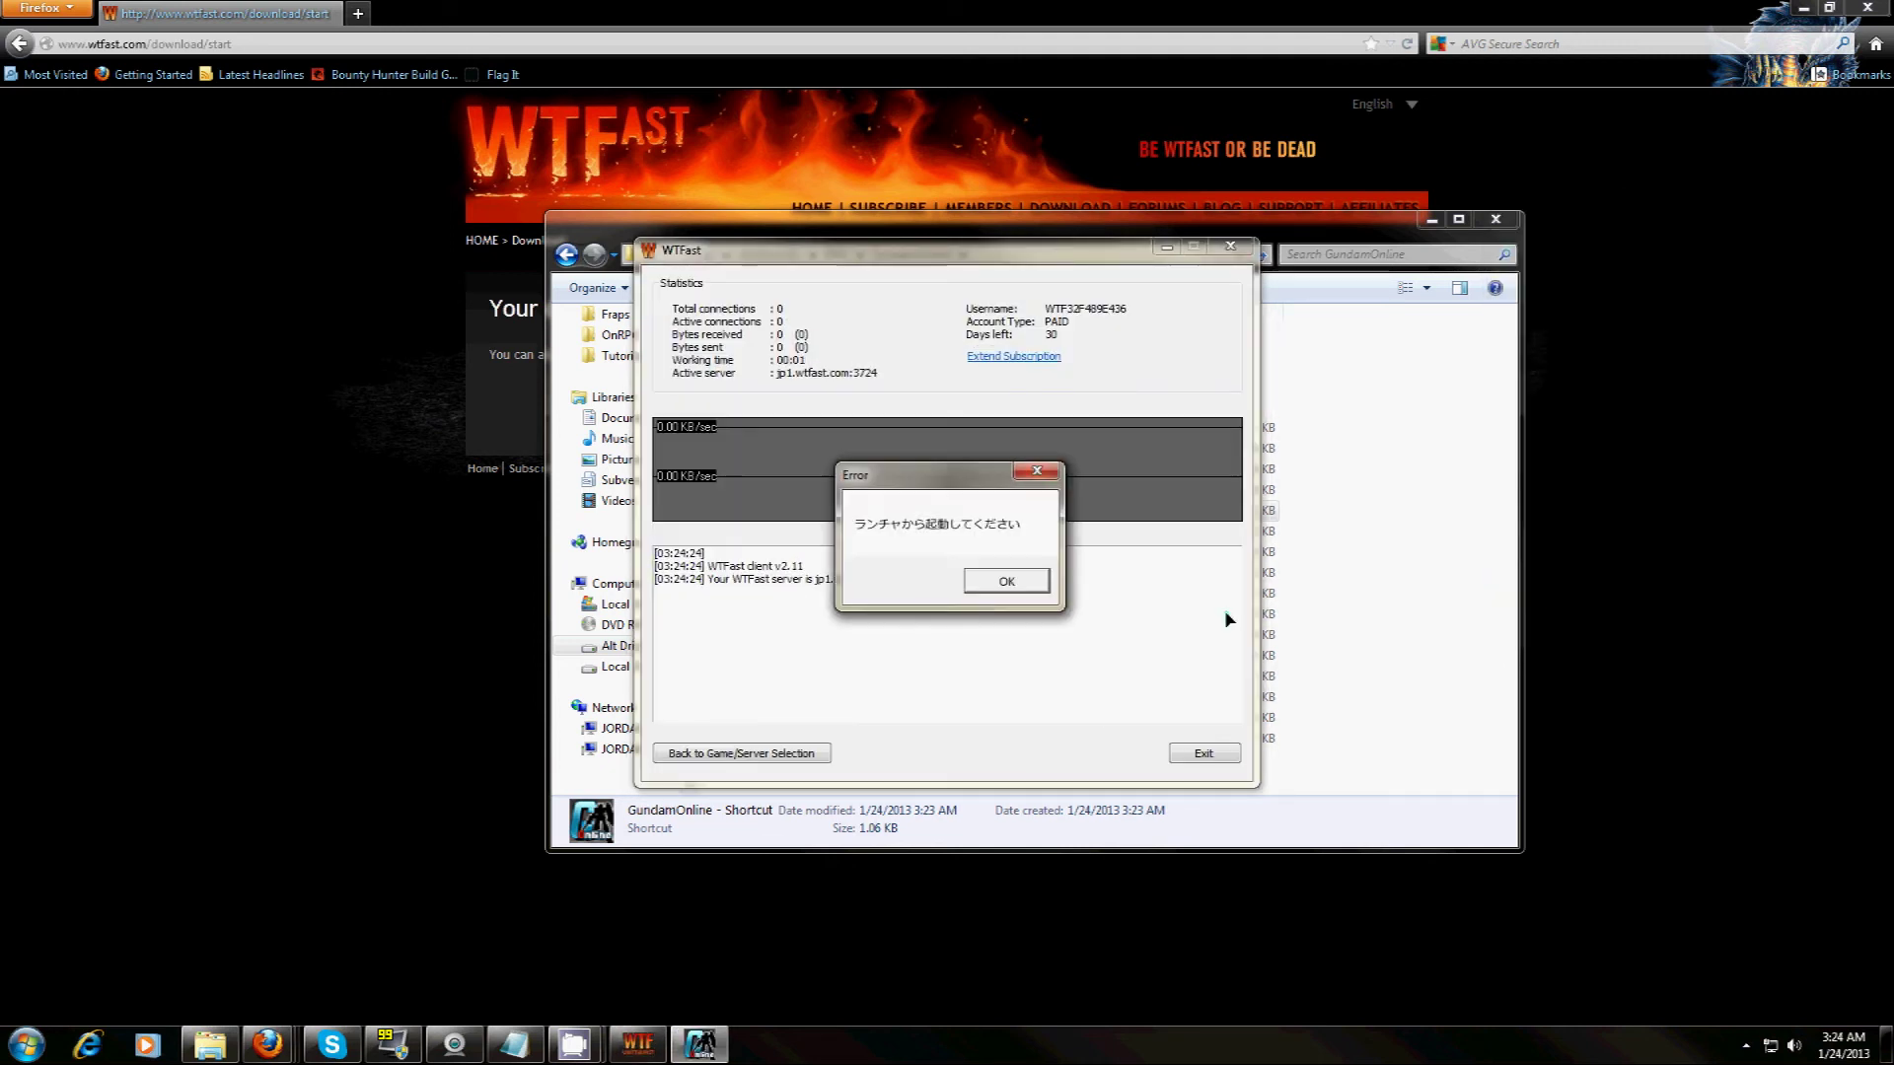
# Dismiss the Japanese WTFast launch error so the Gundam Online login screen appears.
pyautogui.click(1006, 582)
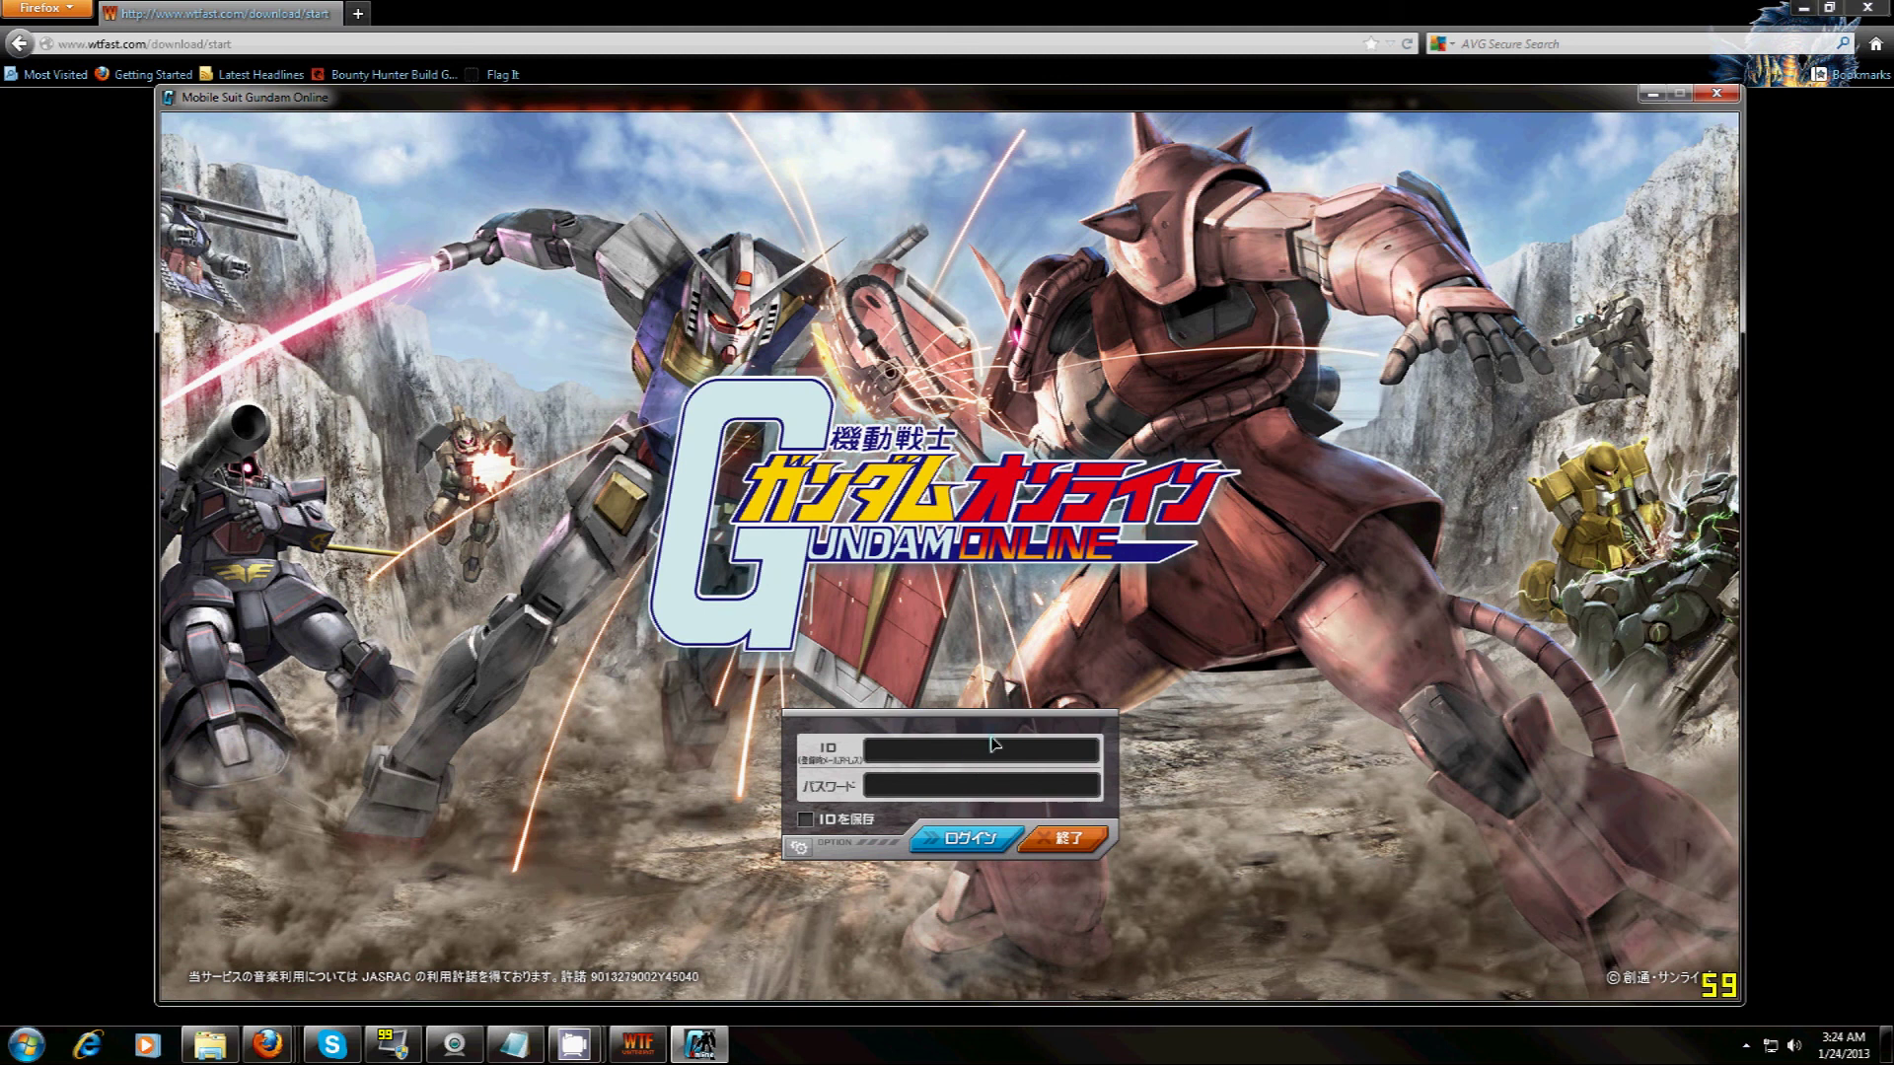
# Lower Mobile Suit Gundam Online's volume in the Volume Mixer, then close the mixer.
pyautogui.rightClick(1797, 1048)
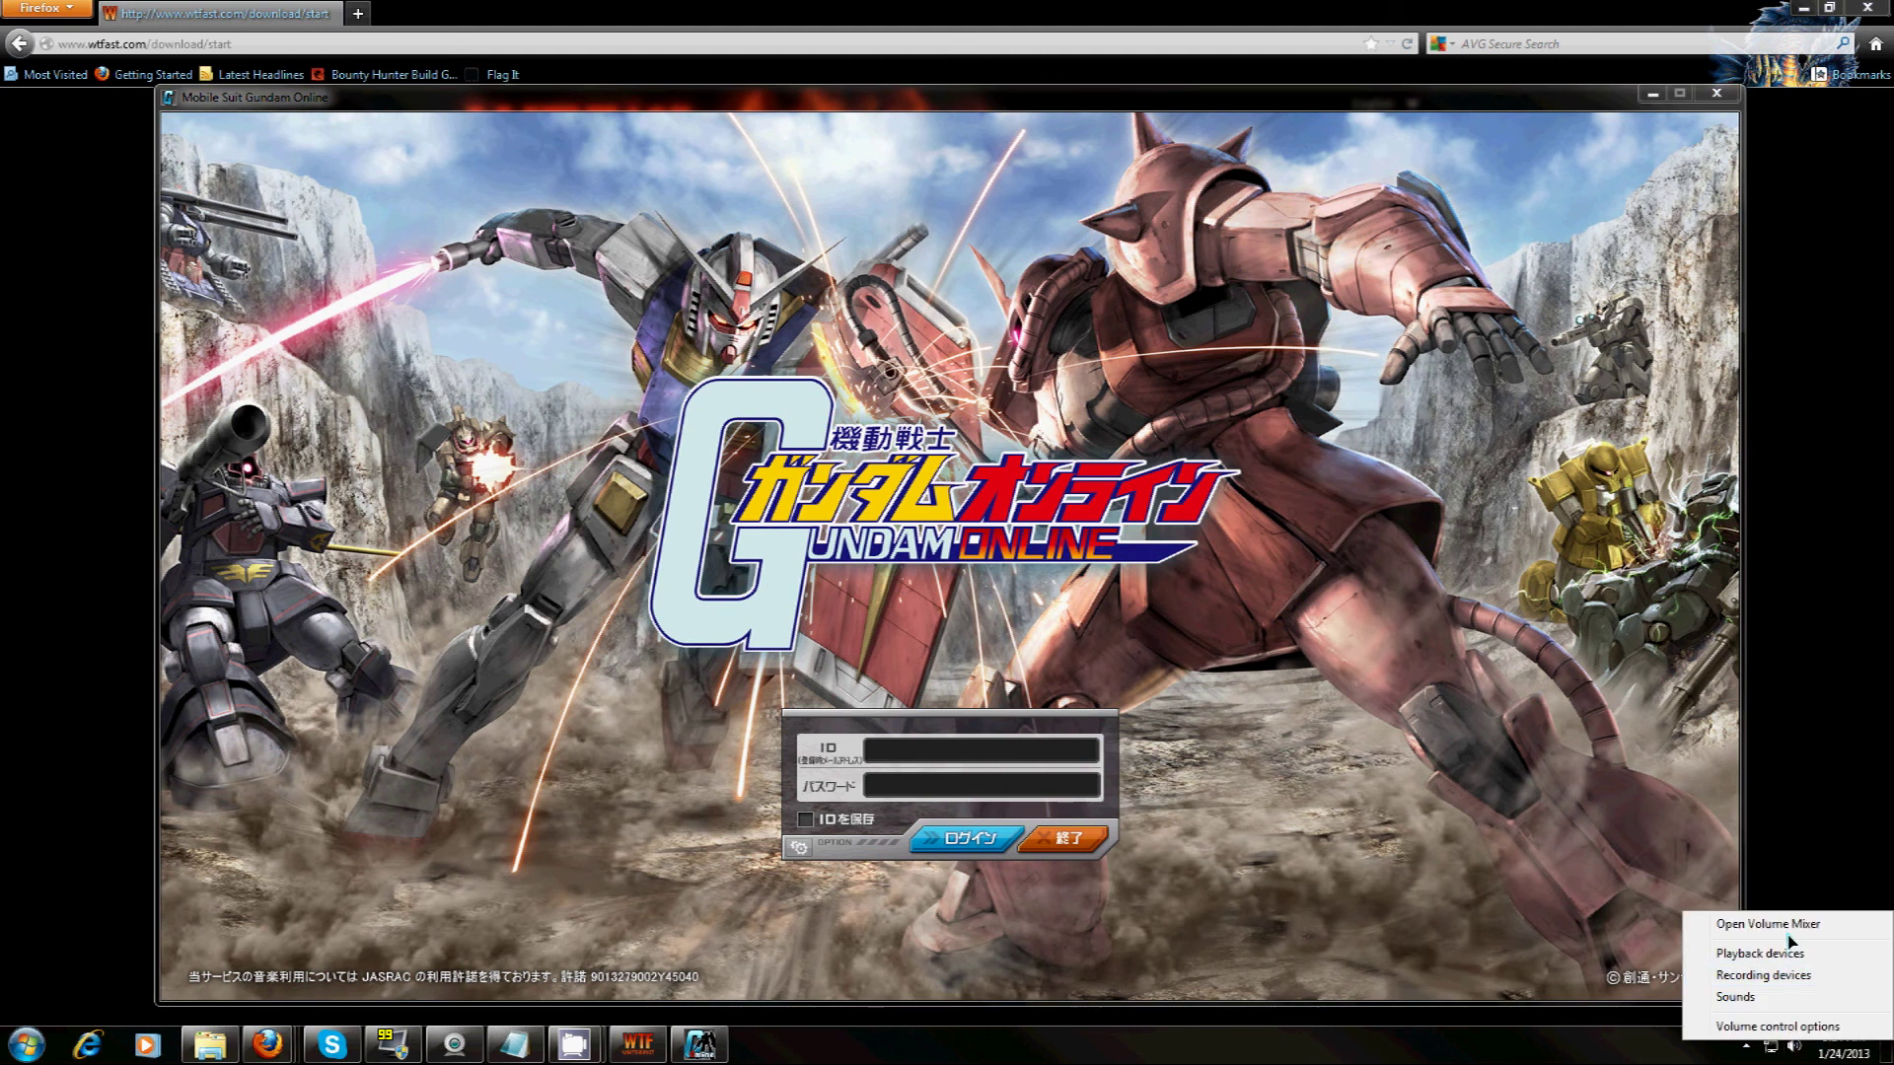
pyautogui.click(1751, 933)
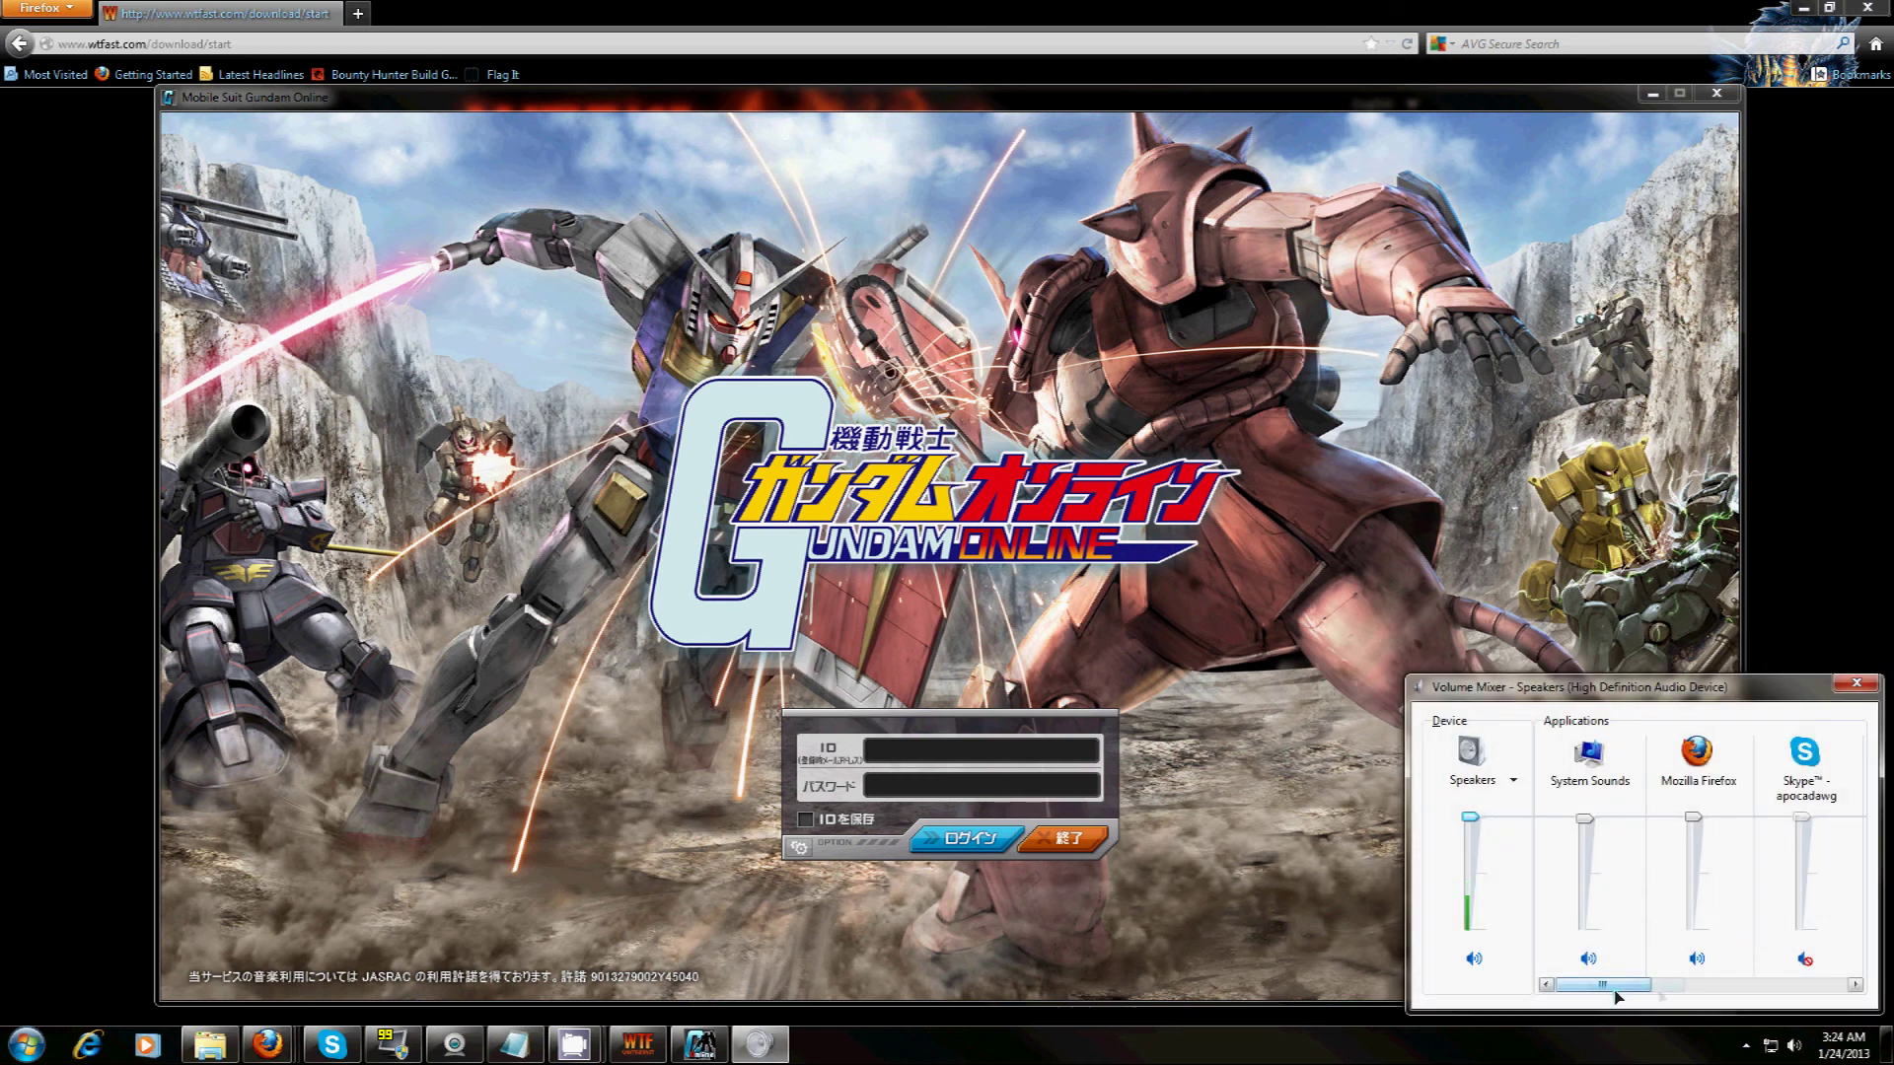
pyautogui.moveTo(1614, 985); pyautogui.dragTo(1811, 986)
pyautogui.moveTo(1695, 818); pyautogui.dragTo(1694, 926)
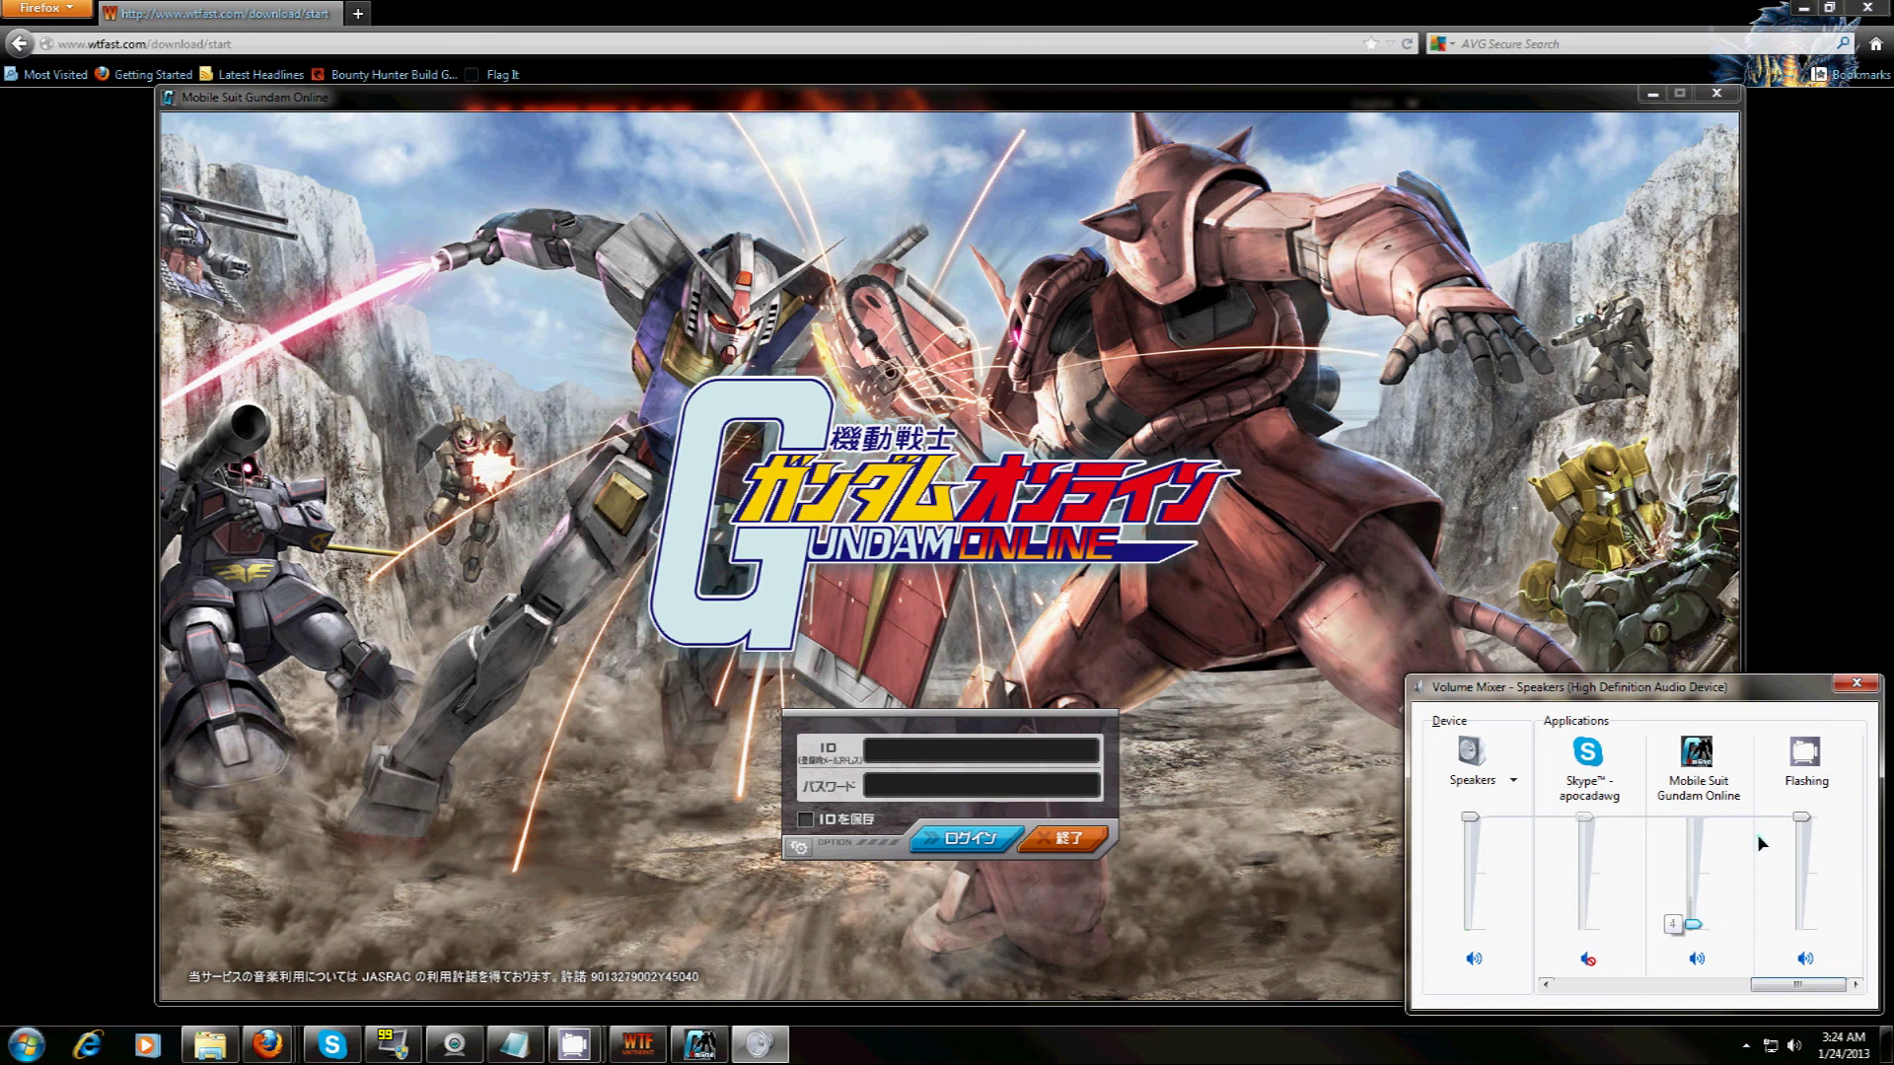
pyautogui.click(1856, 684)
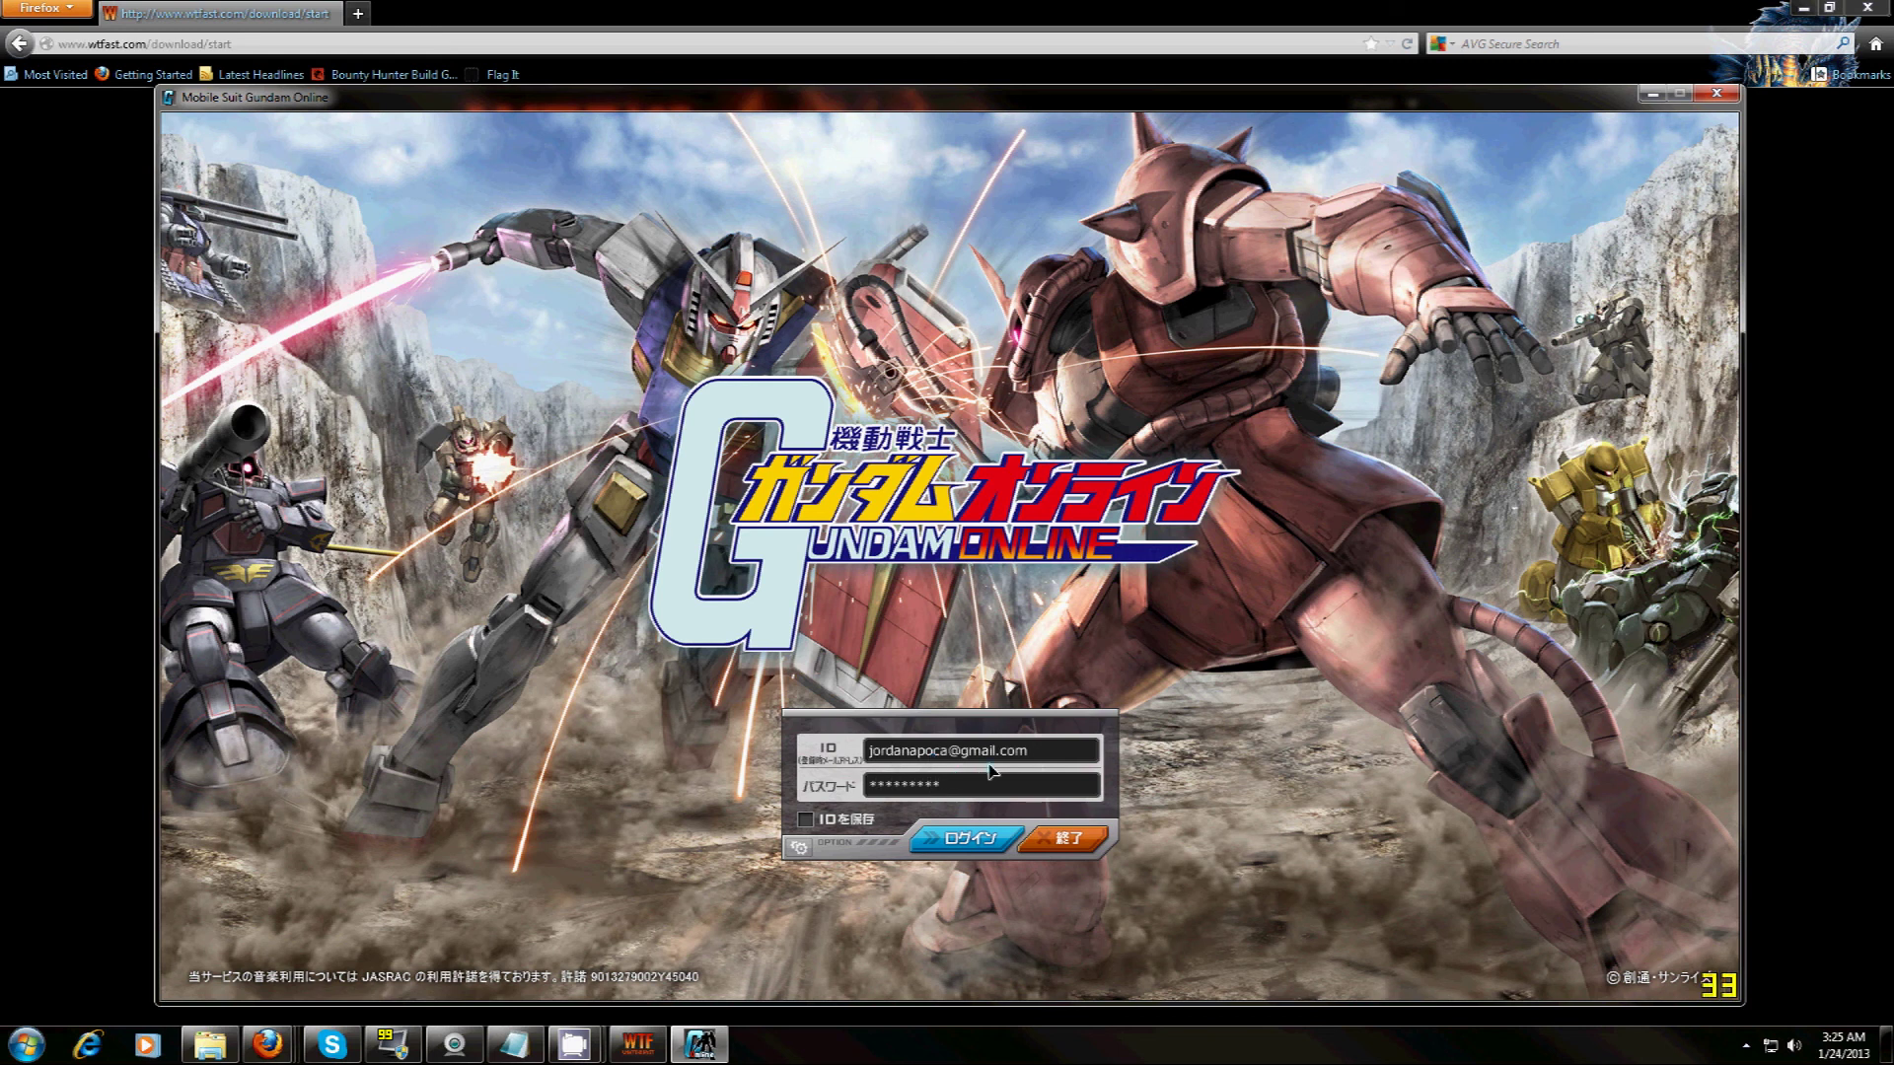
# Submit the Gundam Online login, then choose and confirm the フランチェスカ (Francesca) world.
pyautogui.press('Return')
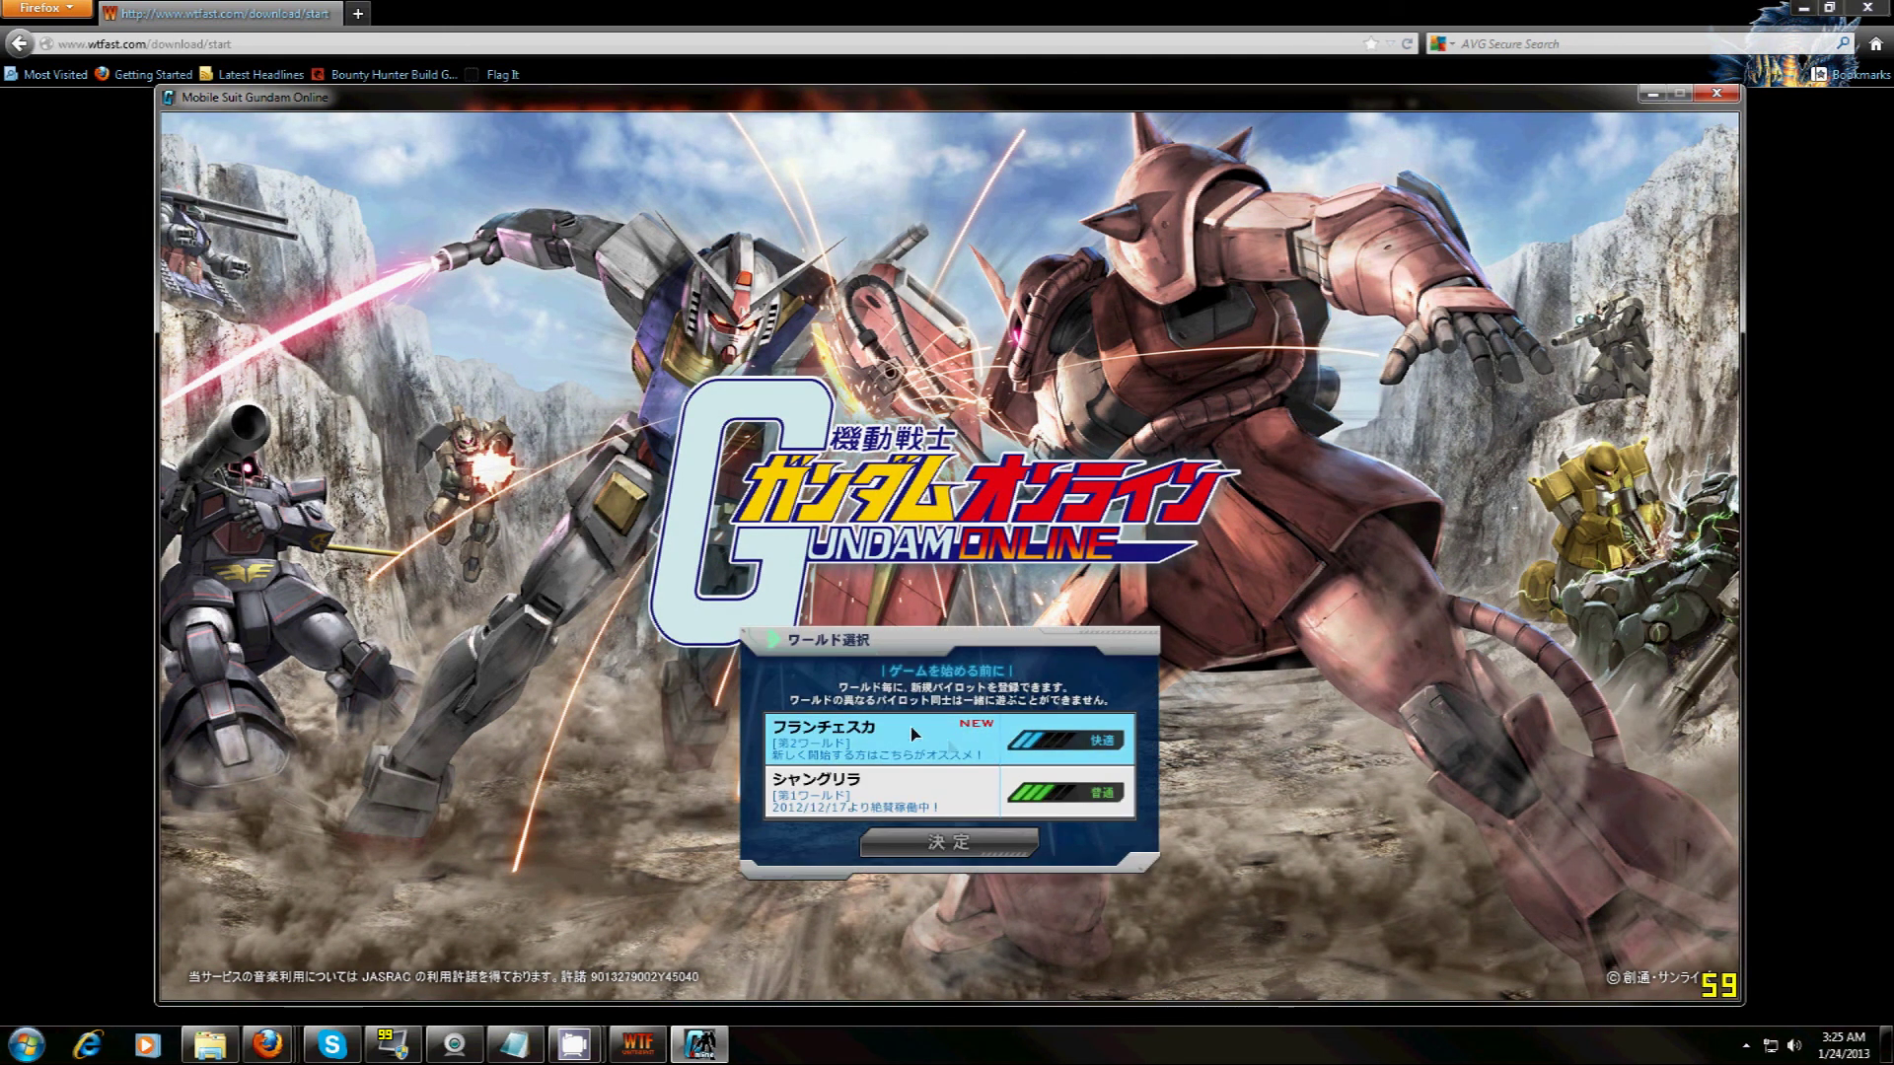
pyautogui.click(780, 725)
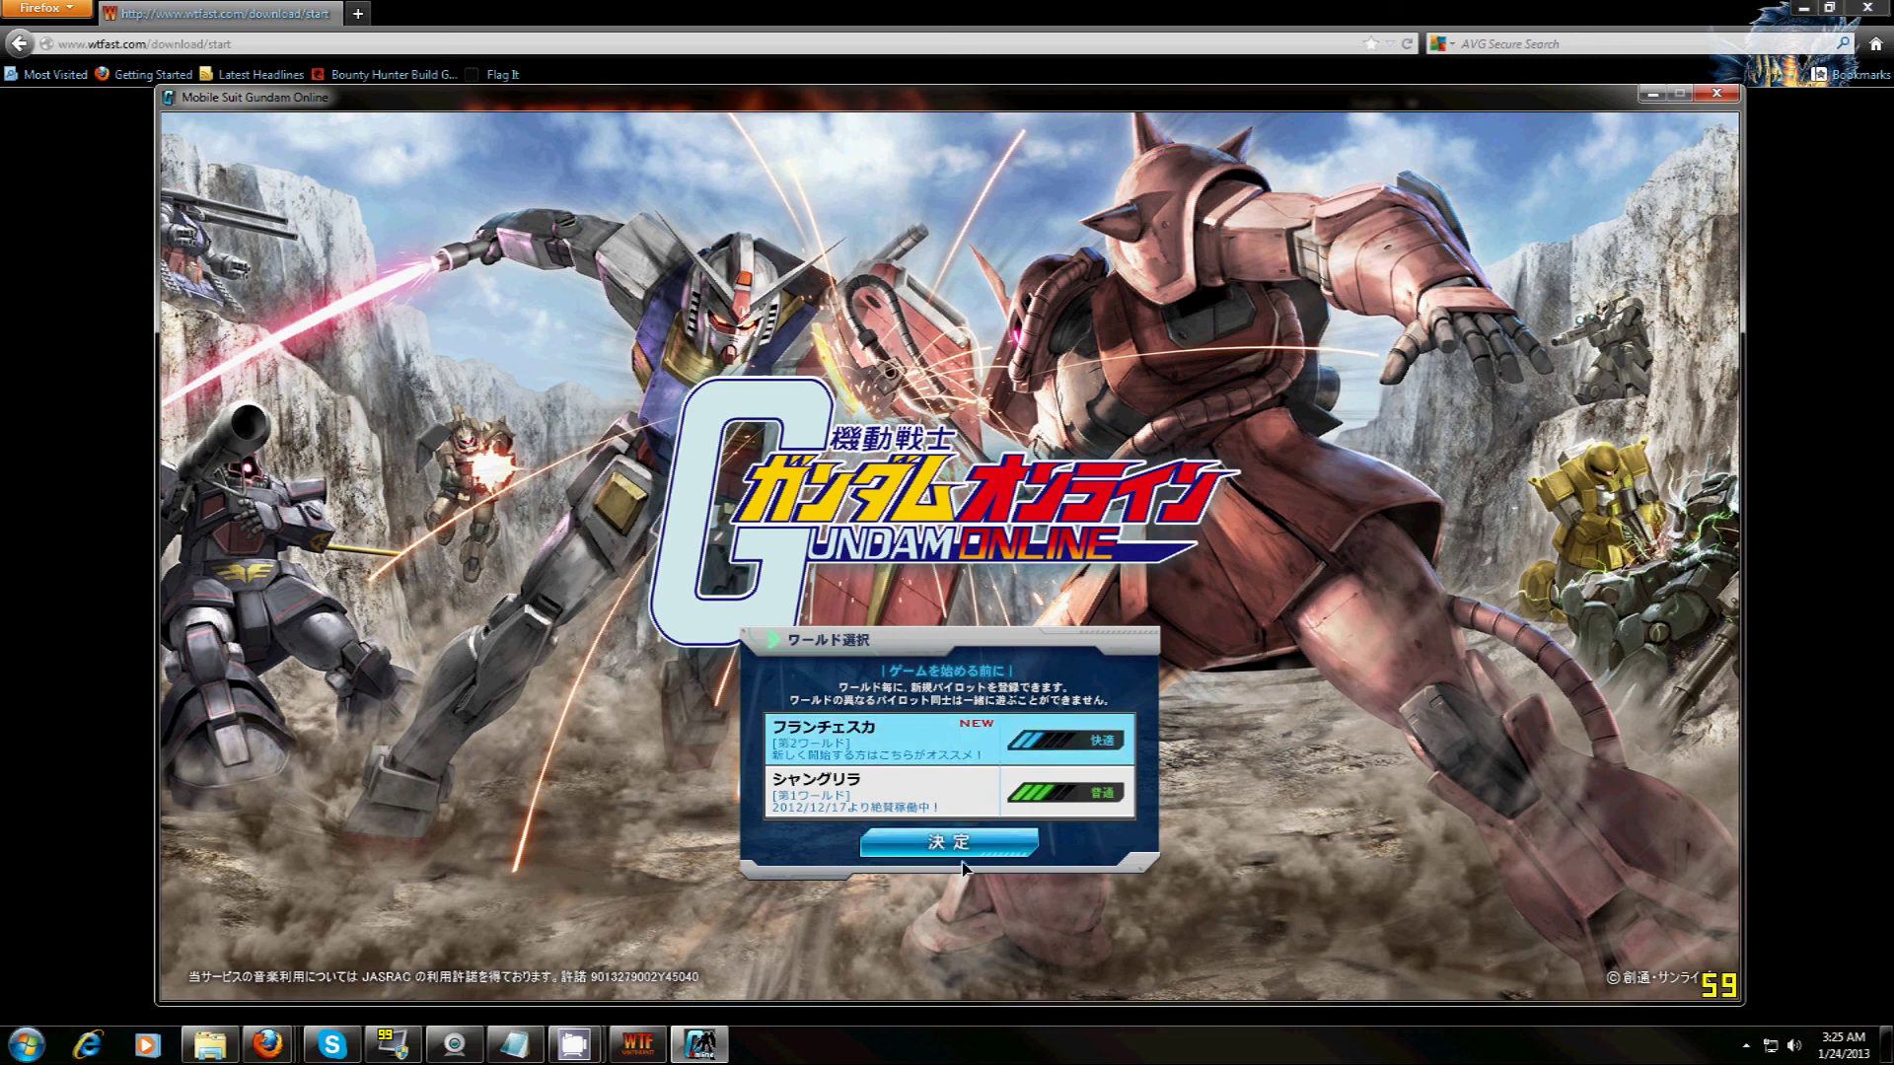
pyautogui.click(949, 846)
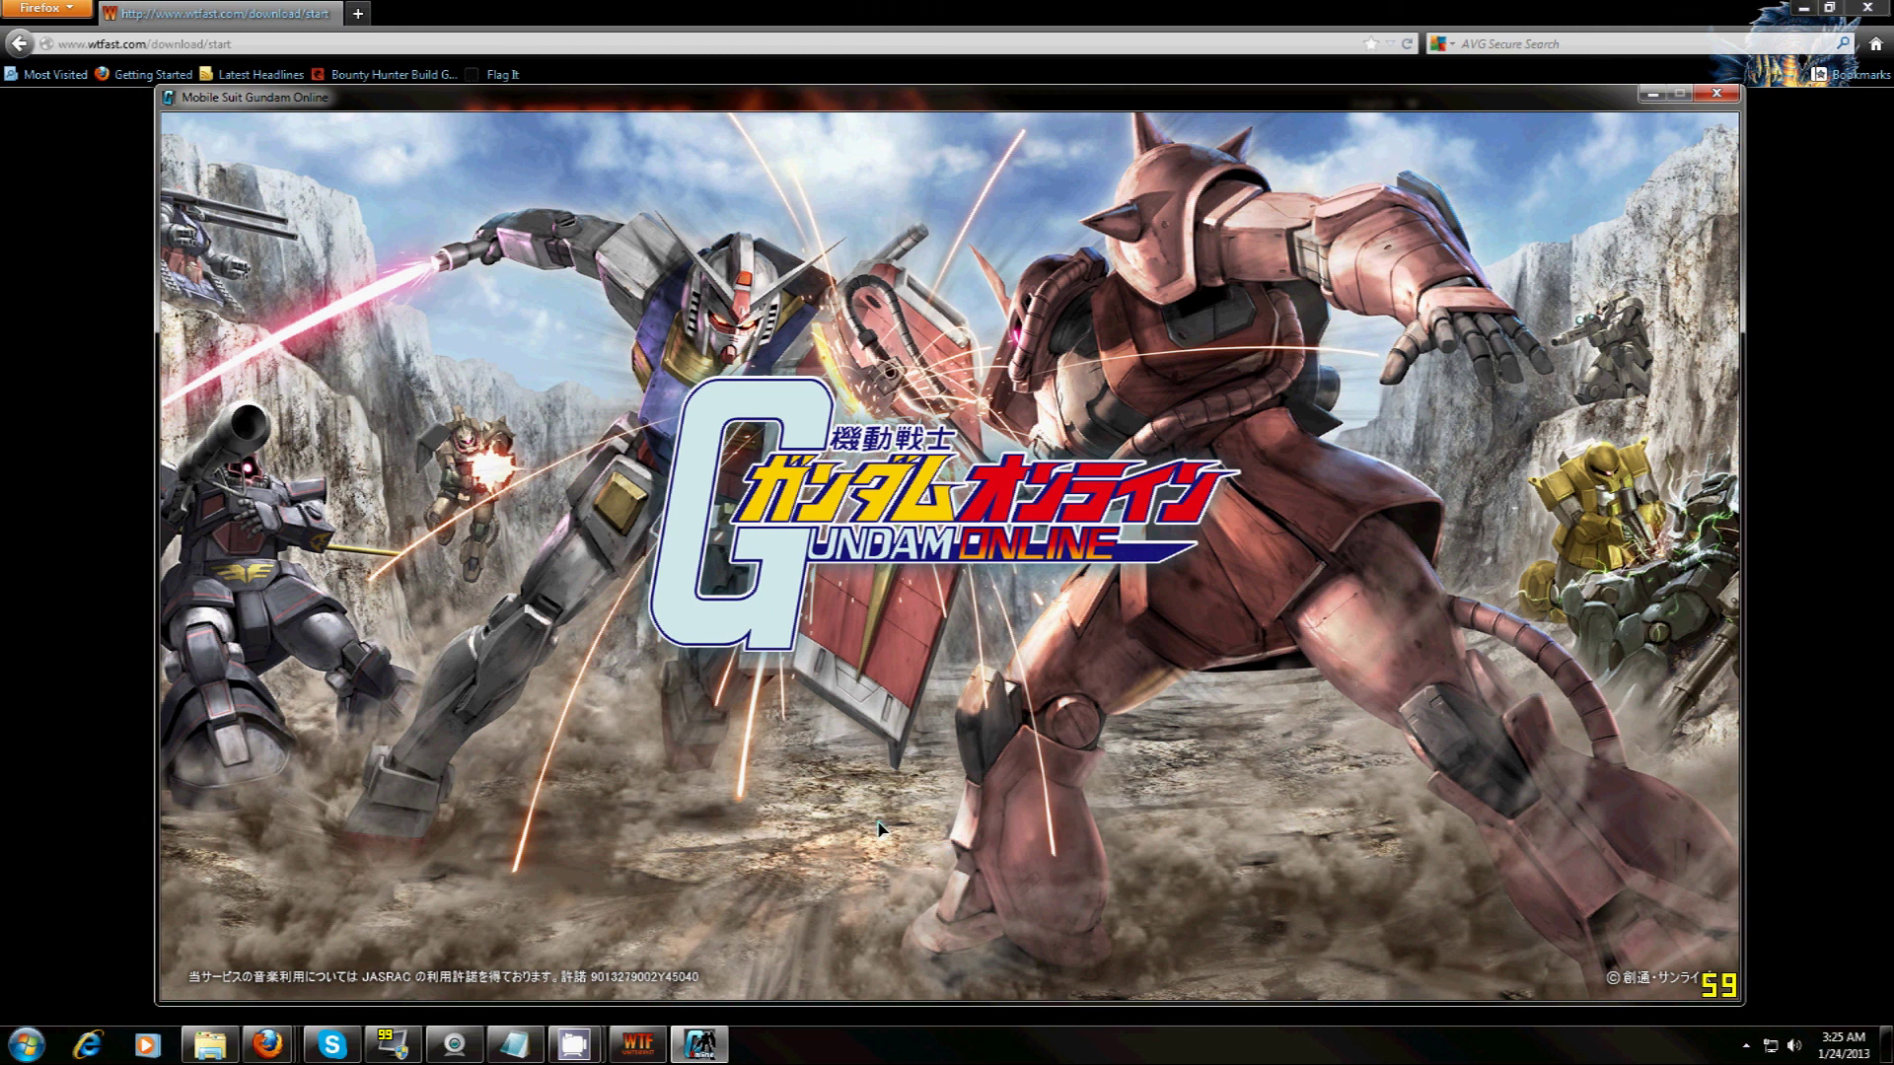